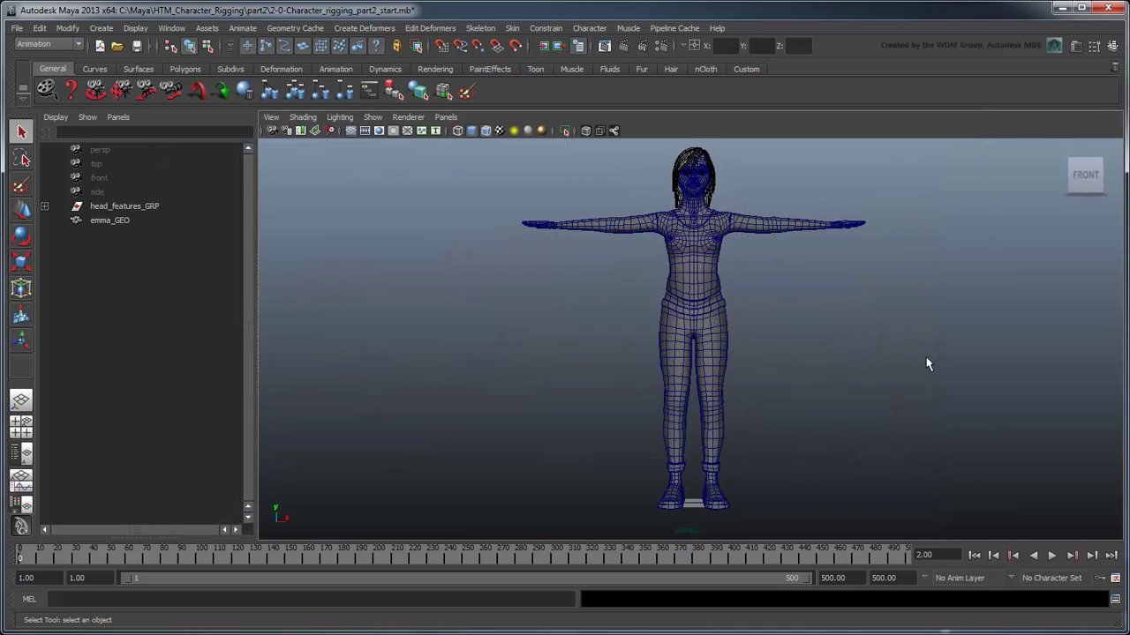
- Select the faces of the character's left arm on emma_GEO, from the shoulder to the wrist, with the Lasso tool
click(681, 291)
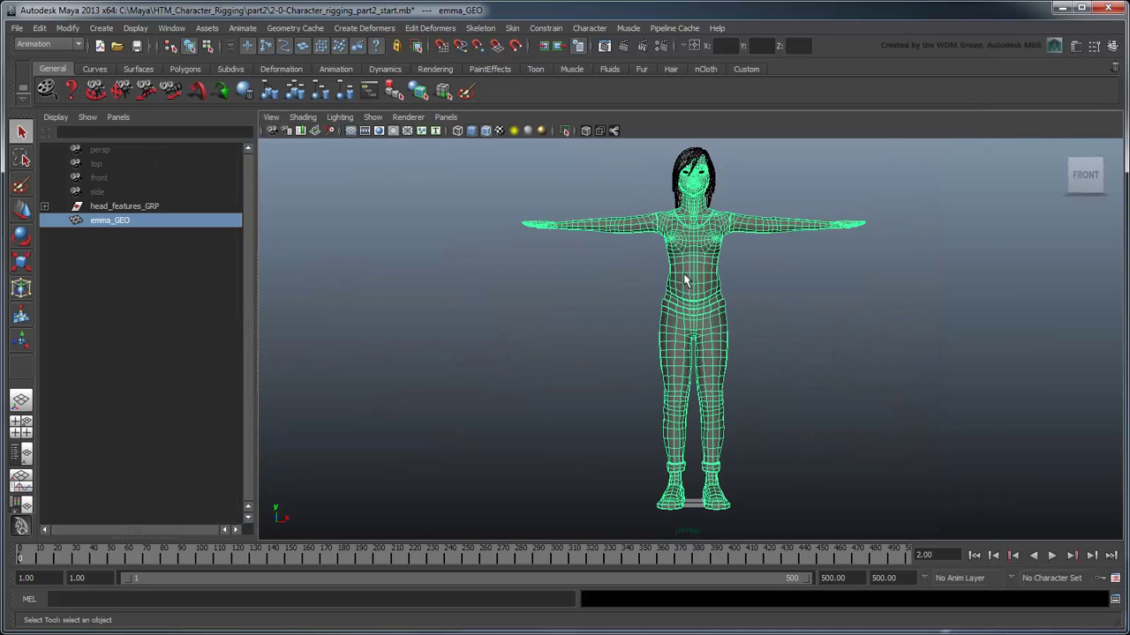
right_drag(687, 257, 691, 292)
scroll(782, 290, up, 5)
alt+middle_drag(782, 290, 661, 432)
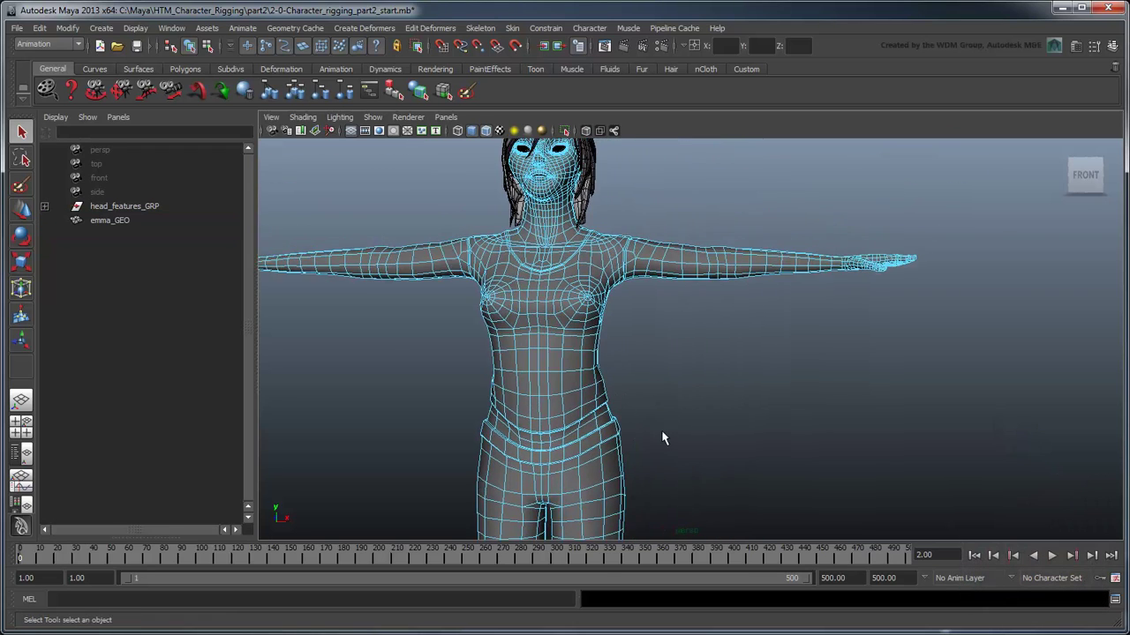
scroll(675, 428, up, 3)
alt+middle_drag(755, 350, 674, 425)
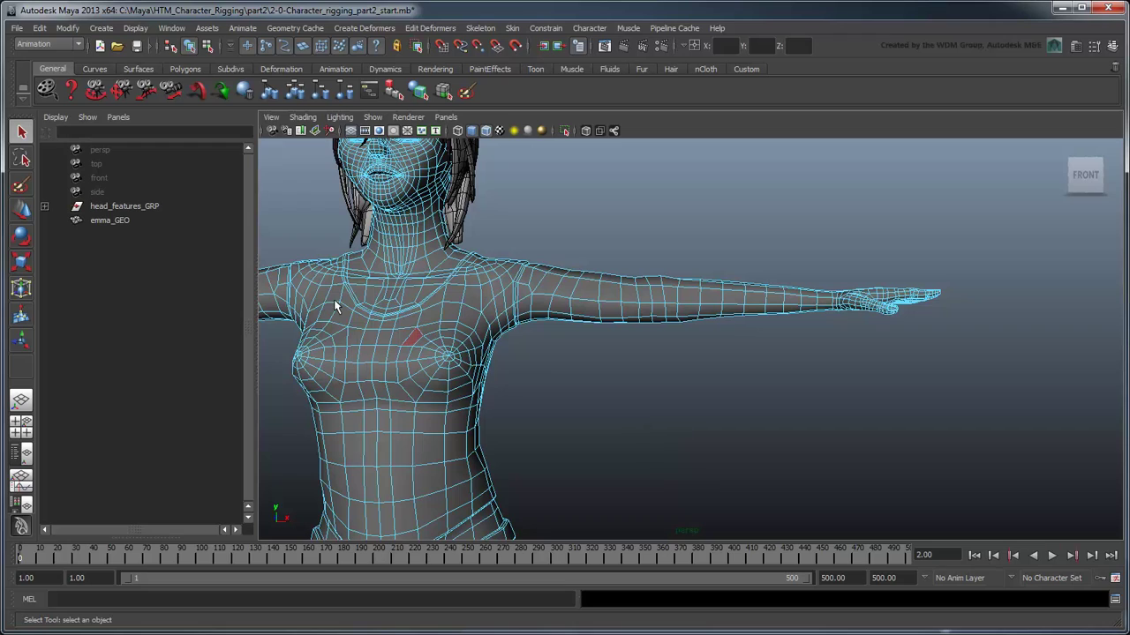
click(22, 159)
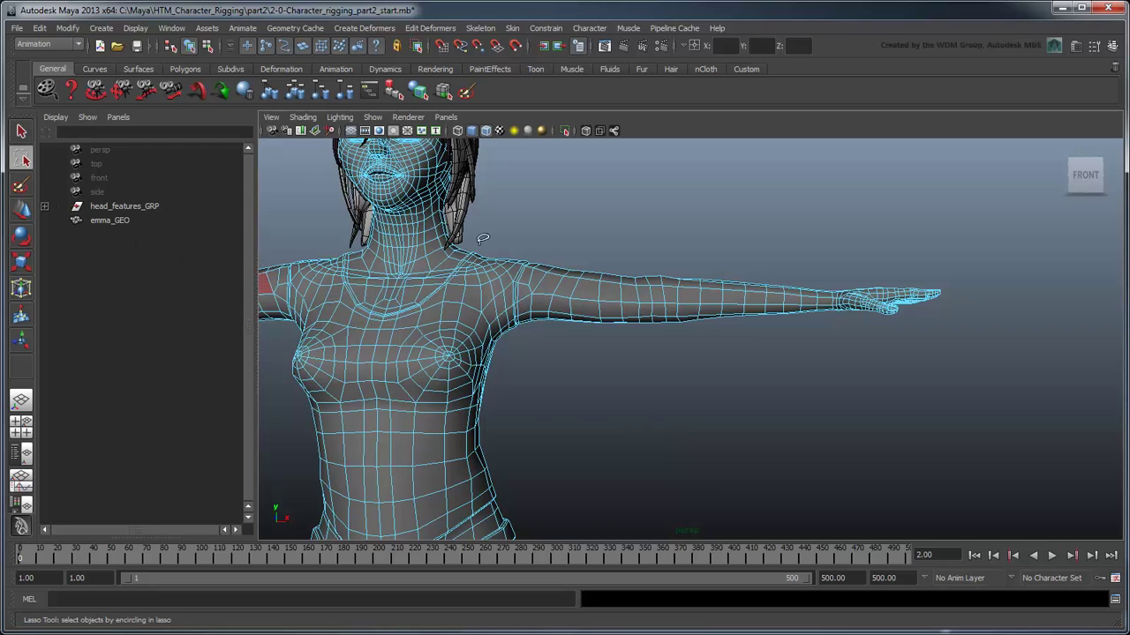
mouse_move(544, 251)
mouse_down()
mouse_move(521, 318)
mouse_move(585, 357)
mouse_move(718, 346)
mouse_move(822, 309)
mouse_move(829, 294)
mouse_move(798, 255)
mouse_up()
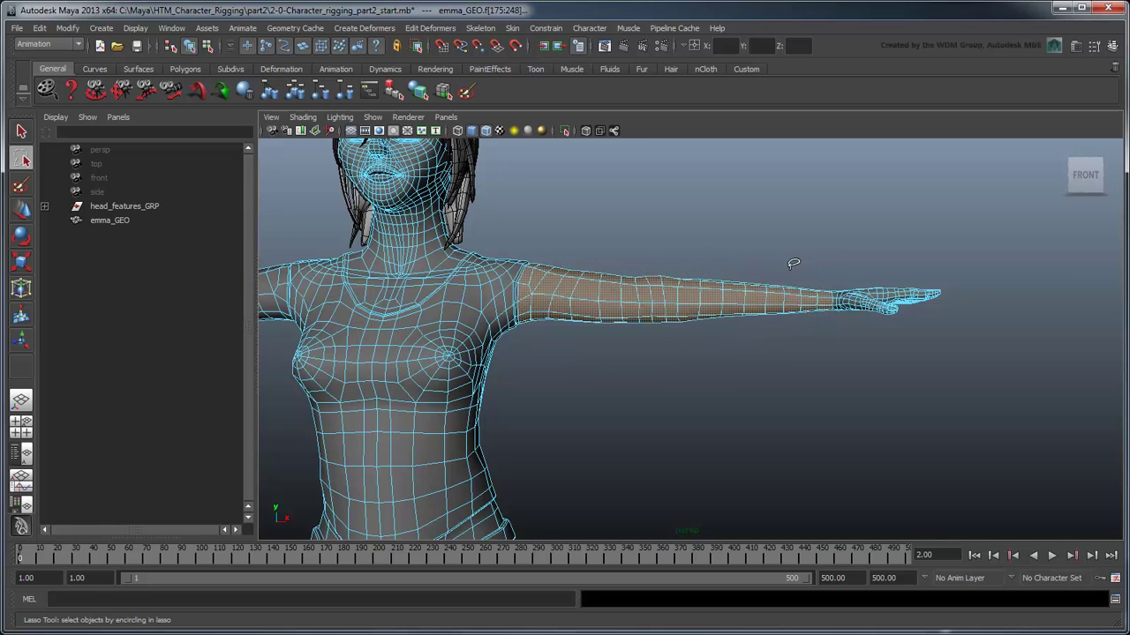
- Check the left arm face selection from several angles and extract those faces from the body mesh
scroll(794, 263, up, 4)
alt+middle_drag(565, 246, 706, 265)
alt+drag(706, 265, 551, 291)
alt+middle_drag(551, 291, 641, 327)
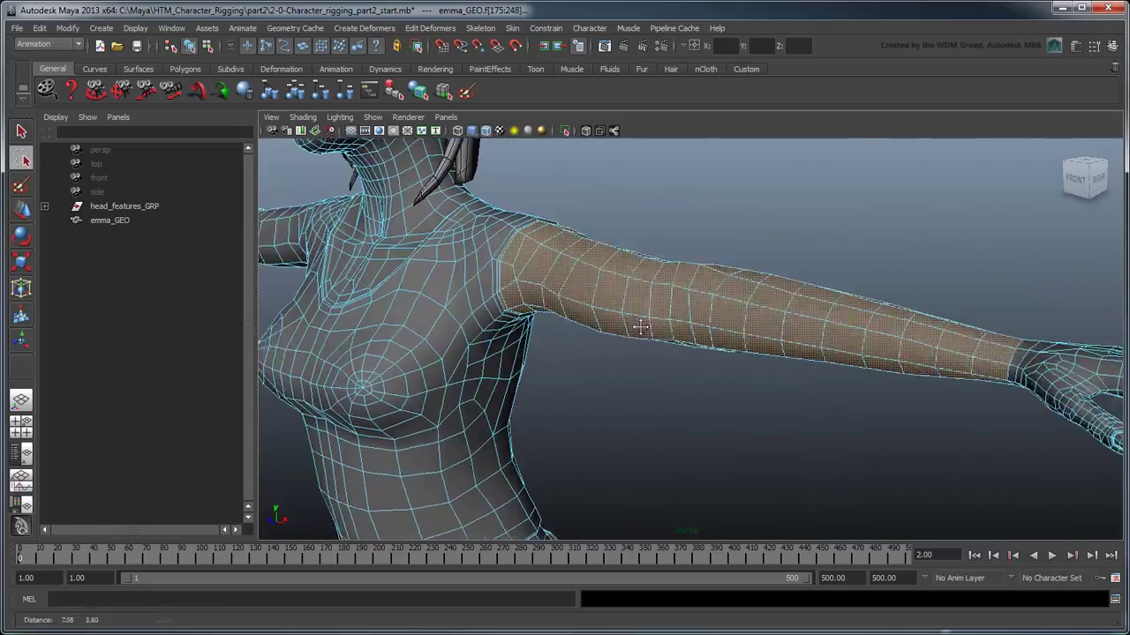
alt+drag(640, 328, 750, 321)
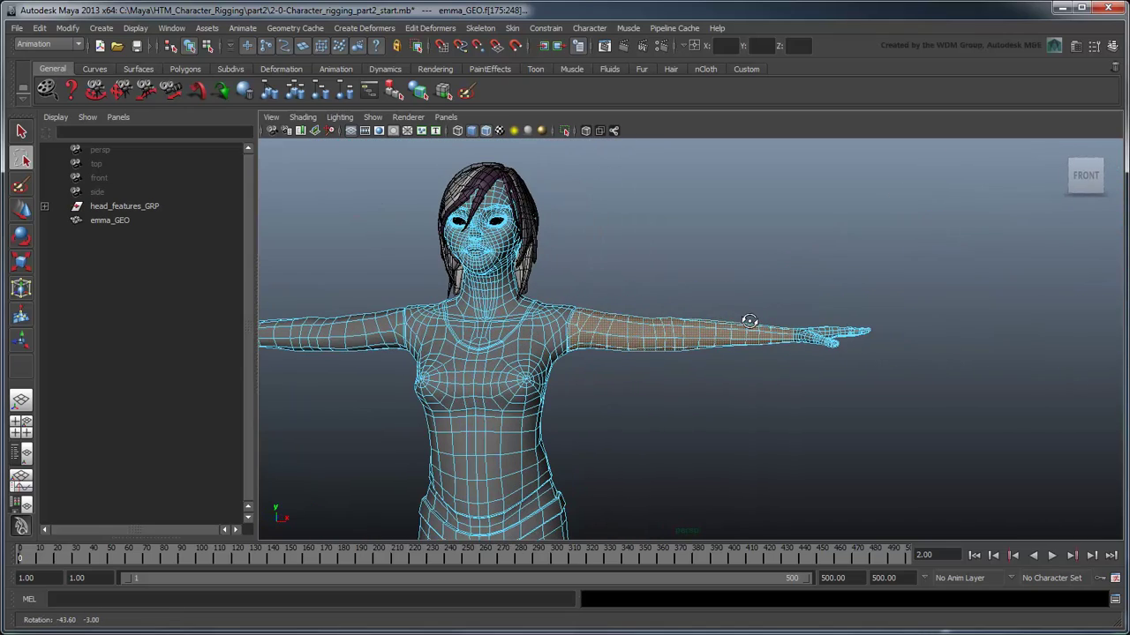
click(63, 45)
click(63, 61)
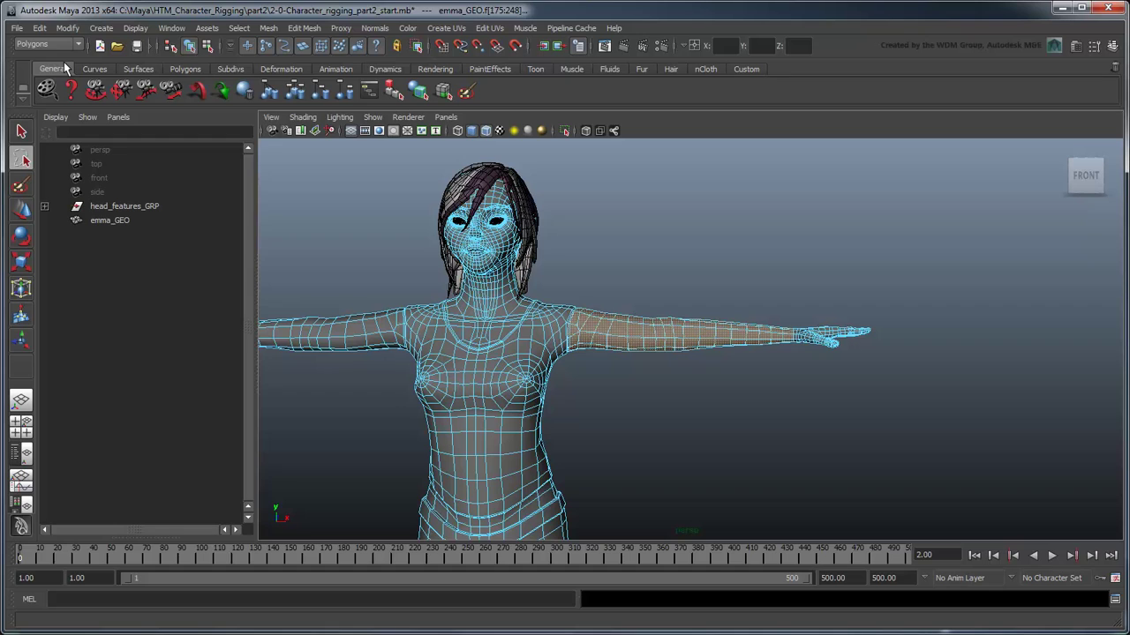
click(268, 29)
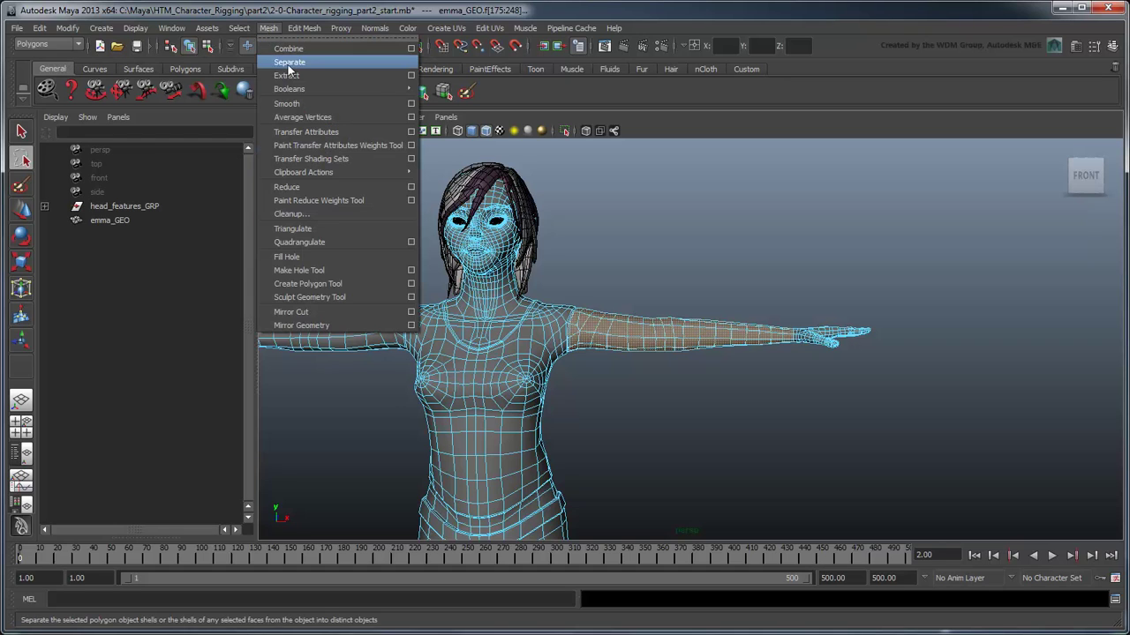
click(374, 75)
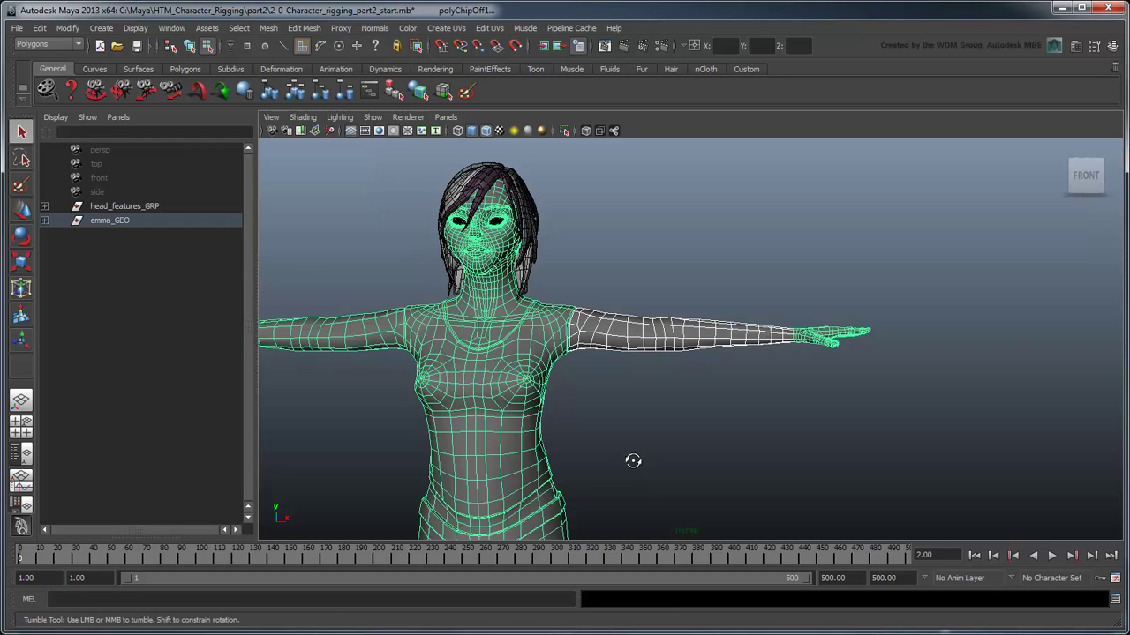
- Return to object selection and select the extracted left arm to check that it is a separate mesh
scroll(644, 462, up, 2)
click(666, 464)
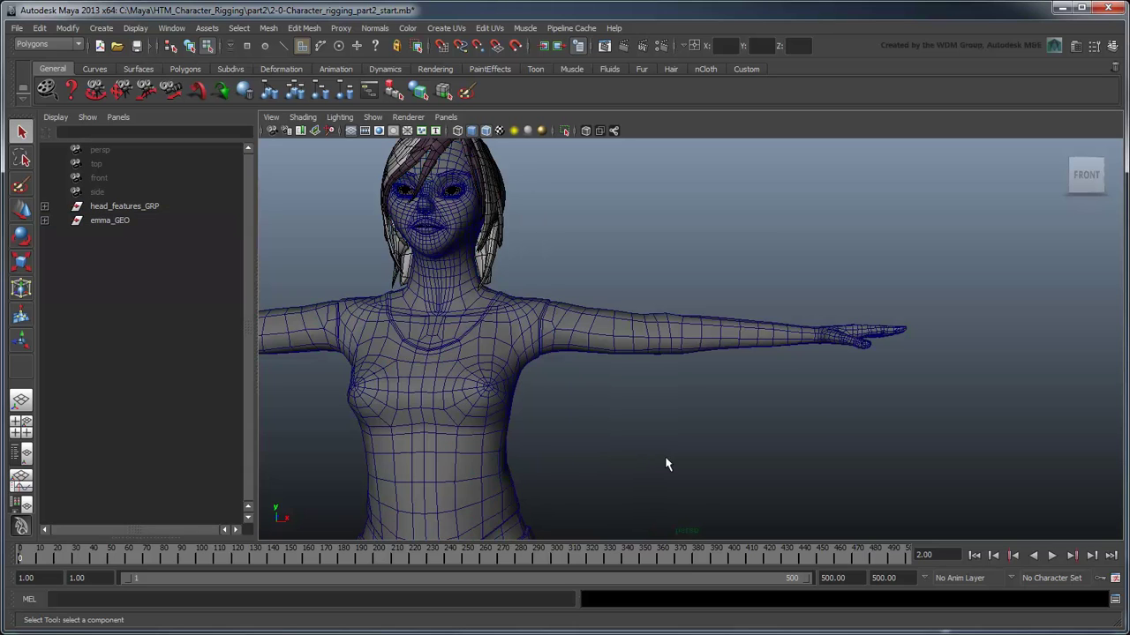
click(483, 360)
click(639, 339)
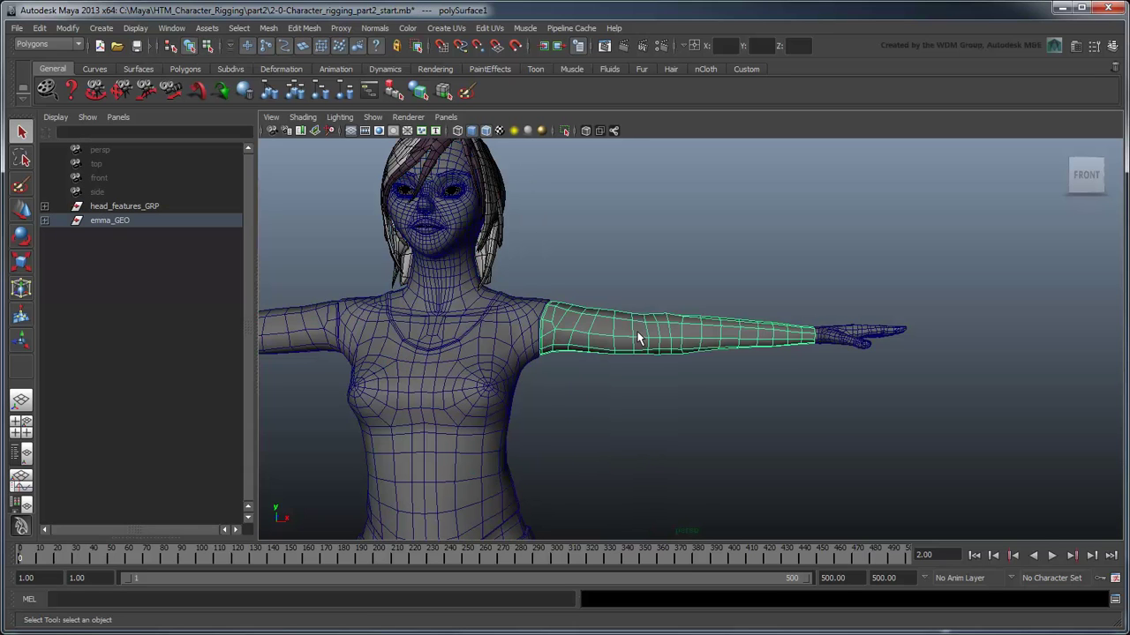
click(649, 420)
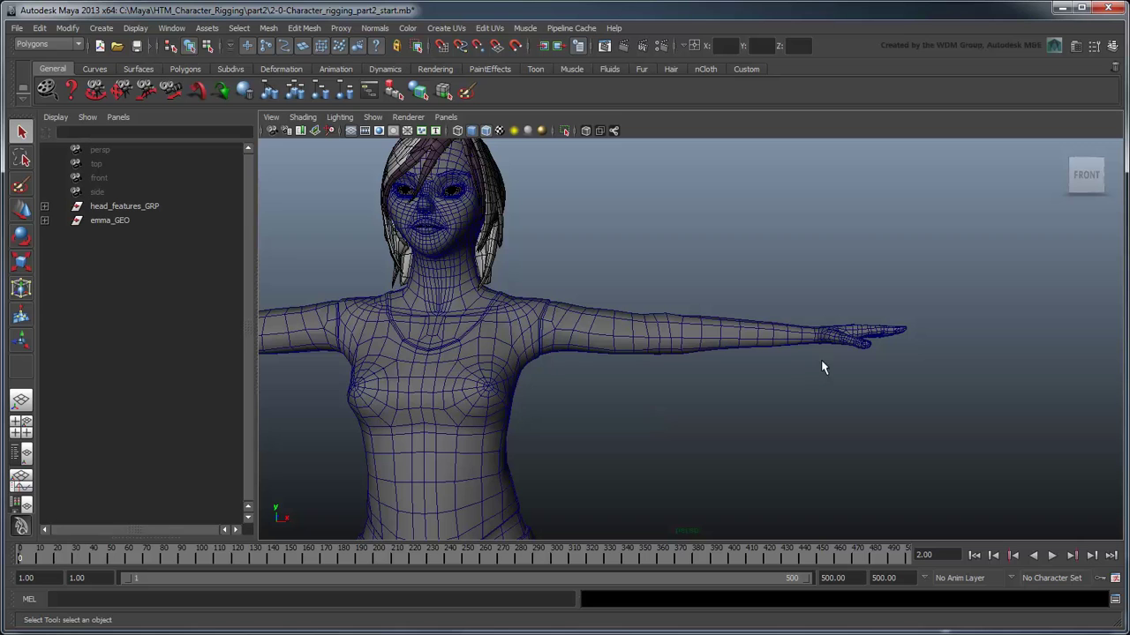
- Select the faces of the character's left hand on the body mesh and extract them
click(843, 338)
right_drag(843, 336, 845, 358)
drag(756, 273, 962, 398)
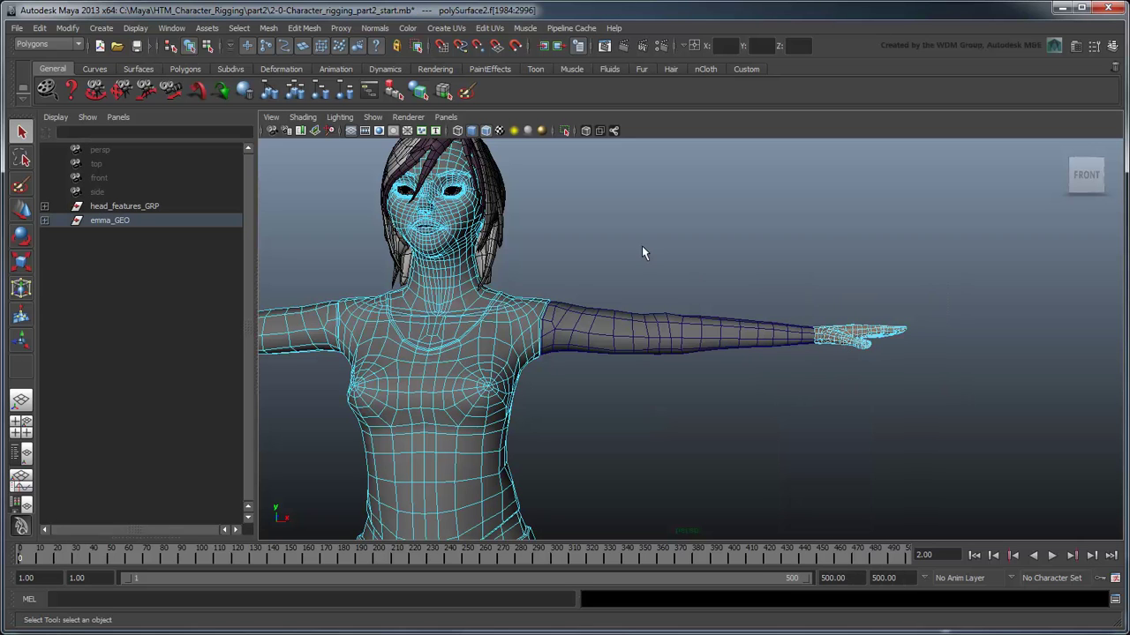
click(269, 28)
click(294, 78)
click(635, 273)
- Select the faces of the character's right arm on the body mesh for extraction
alt+middle_drag(484, 316, 883, 275)
right_drag(634, 274, 635, 293)
alt+middle_drag(439, 272, 429, 301)
drag(429, 302, 697, 370)
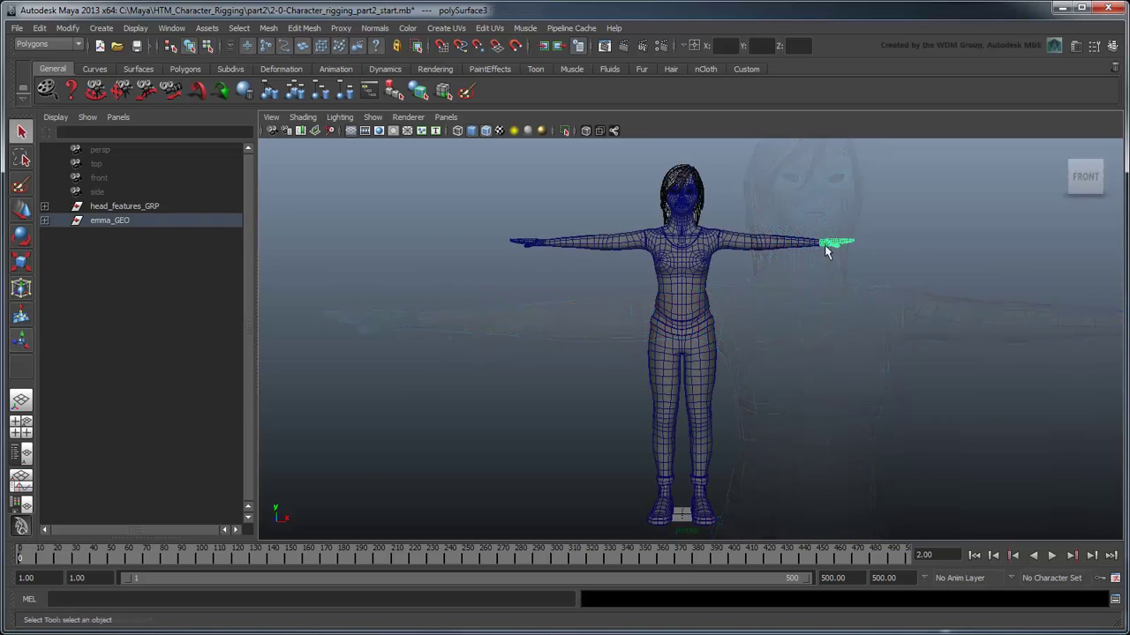
- Examine the separated body pieces one by one, including the arms, head, torso, legs and right hand
click(788, 247)
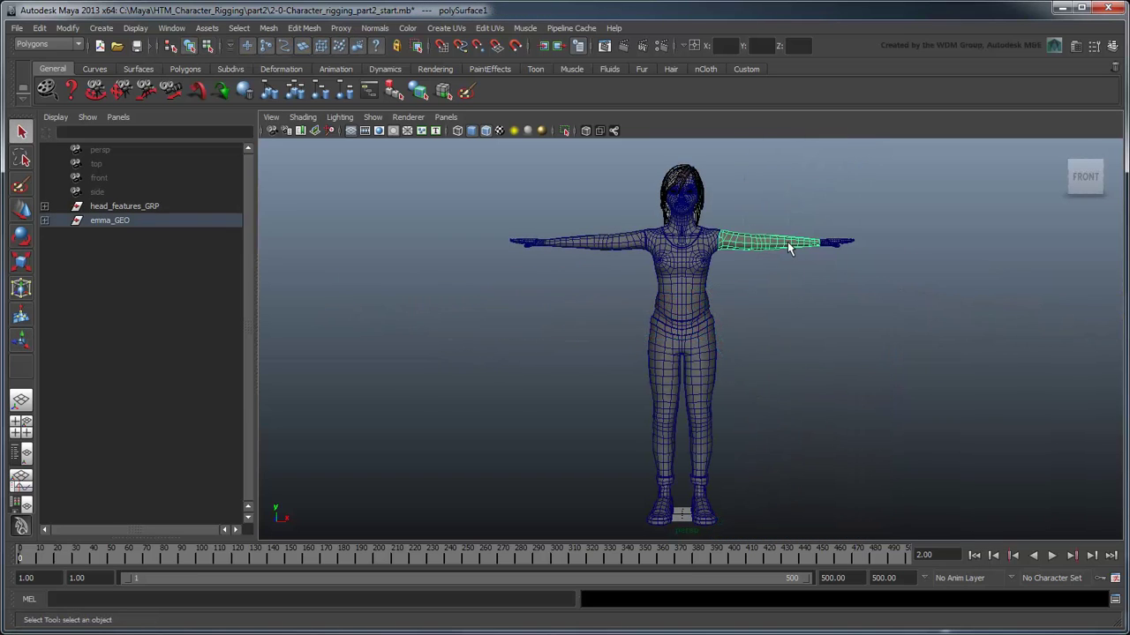
click(700, 222)
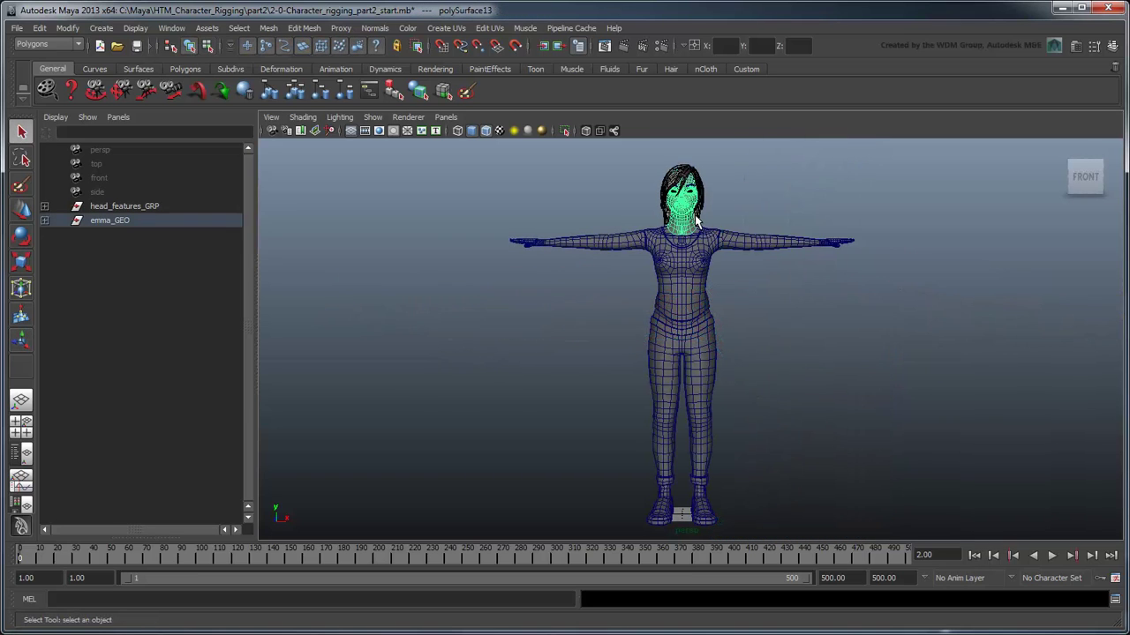
click(698, 297)
click(697, 401)
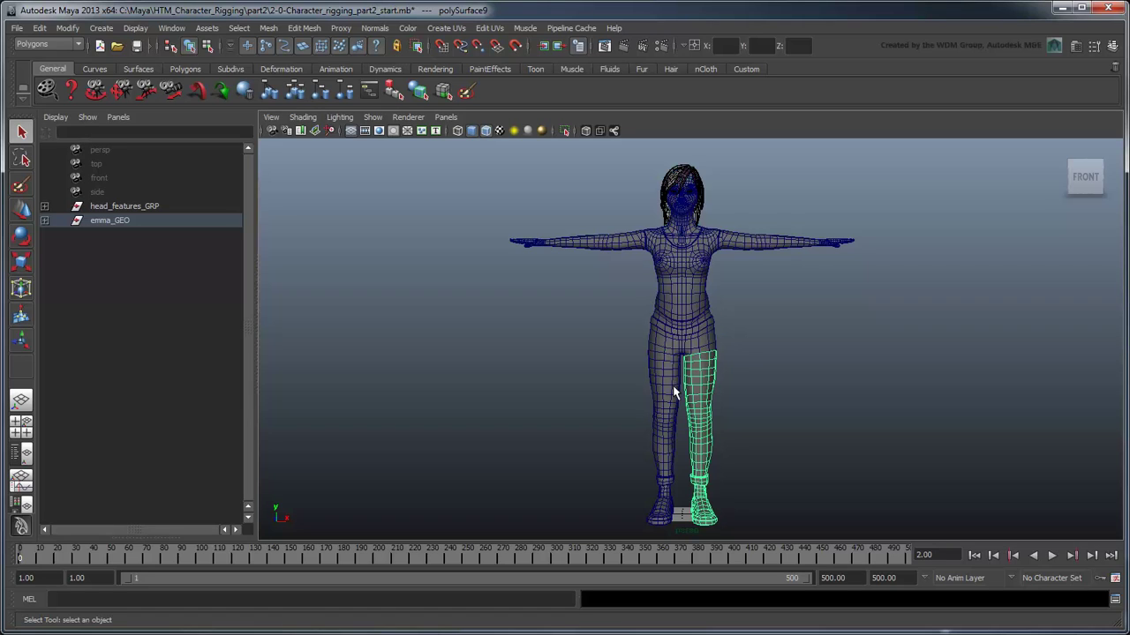
click(666, 384)
click(613, 241)
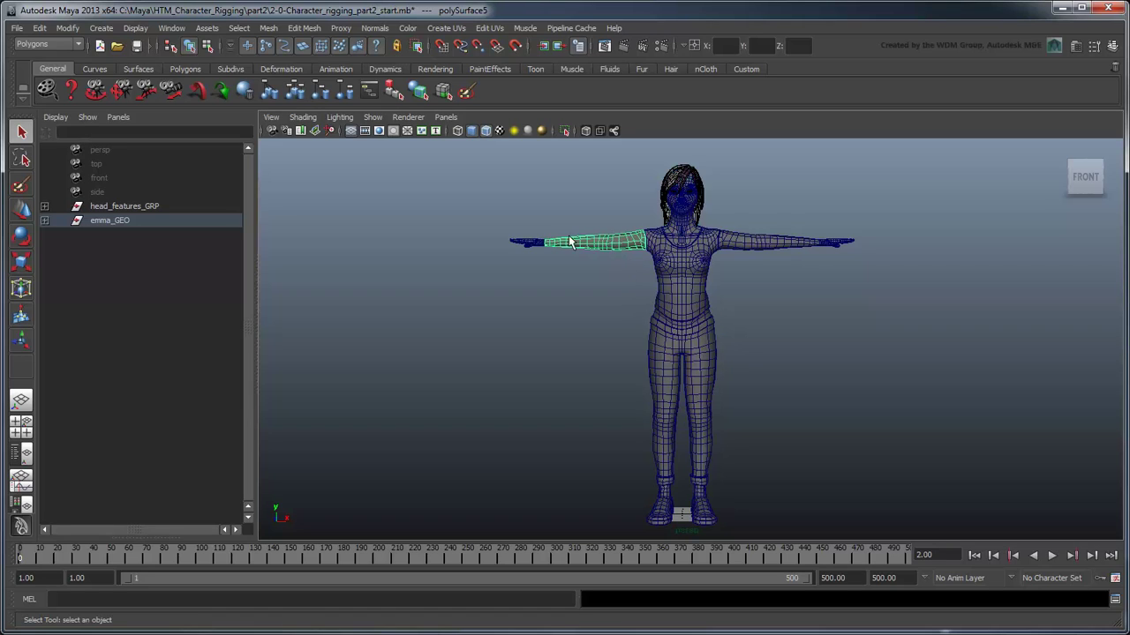
click(529, 245)
click(534, 309)
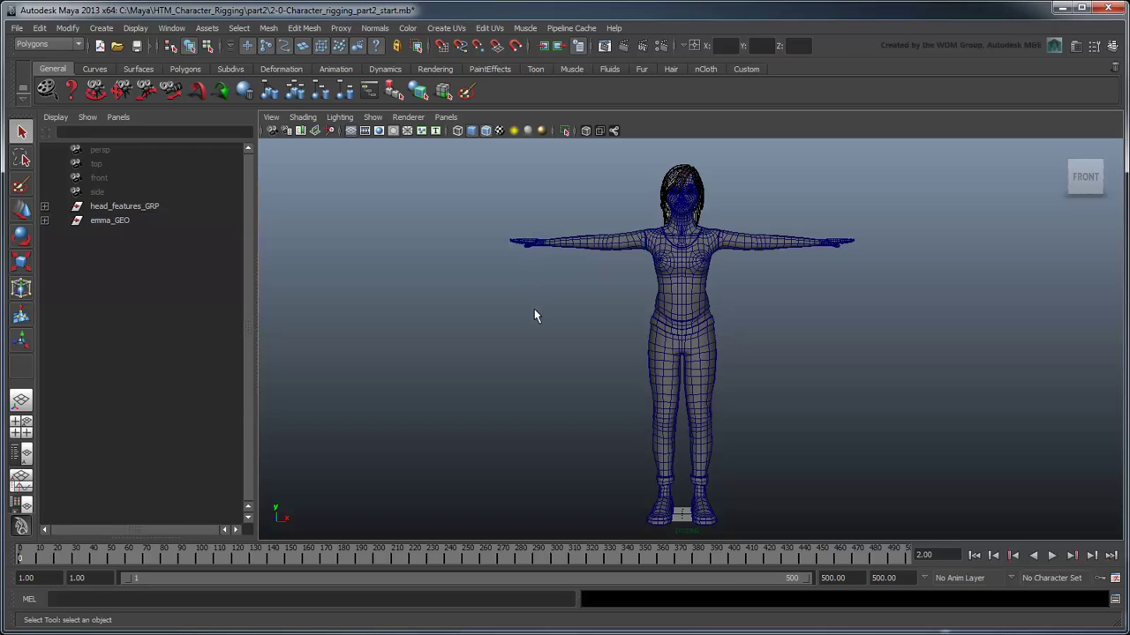
- Delete the construction history of all the character's meshes
drag(491, 161, 886, 526)
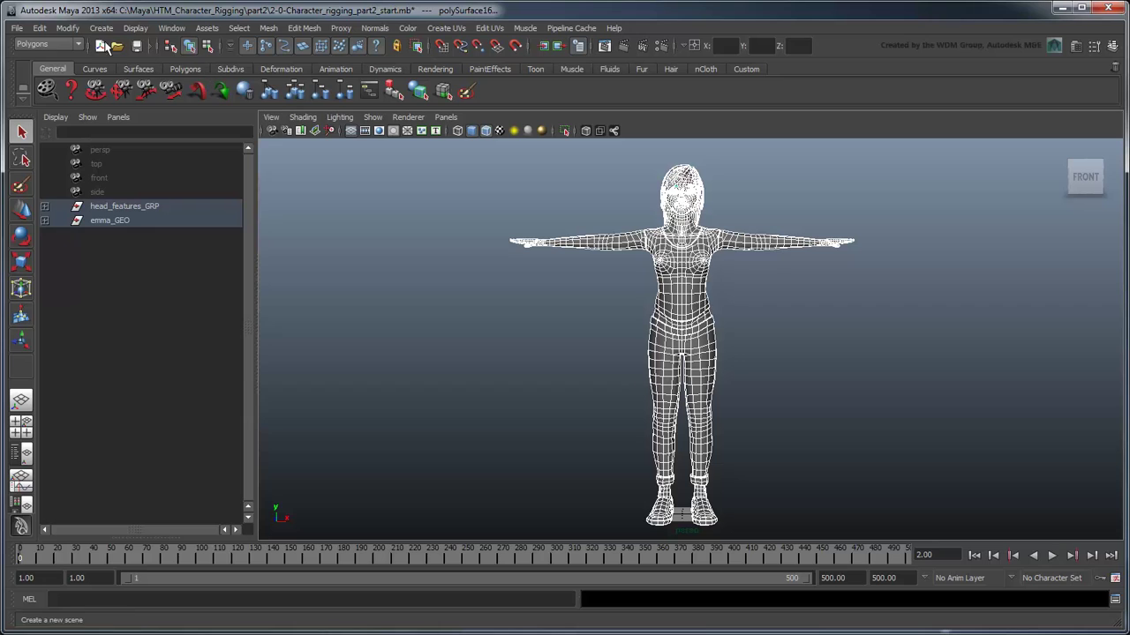
click(39, 28)
mouse_move(122, 179)
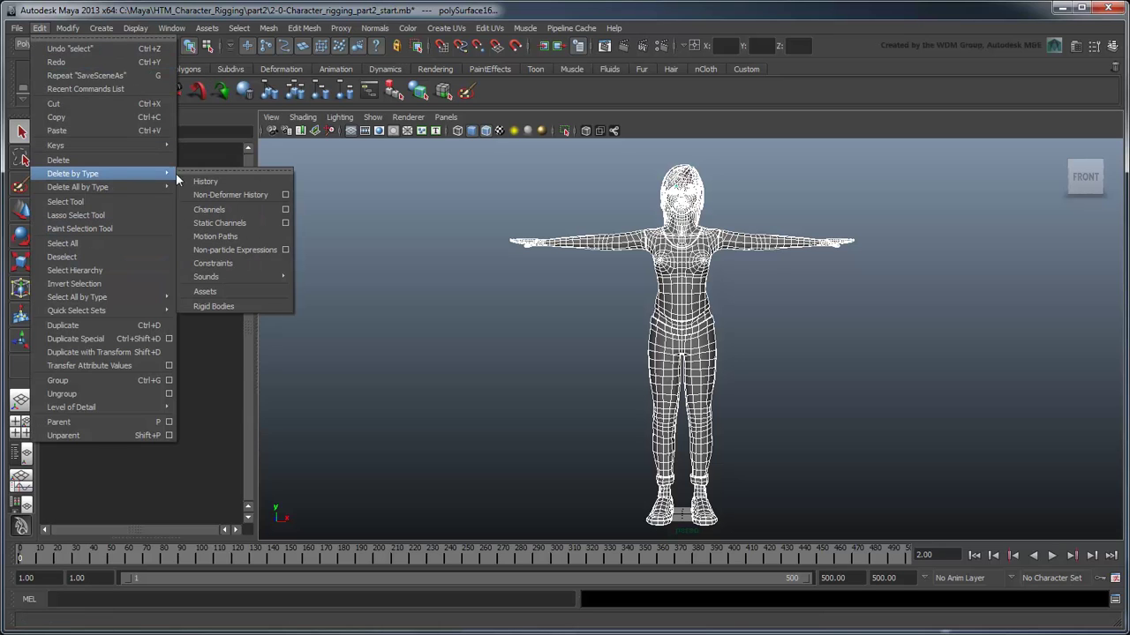
click(229, 181)
click(159, 235)
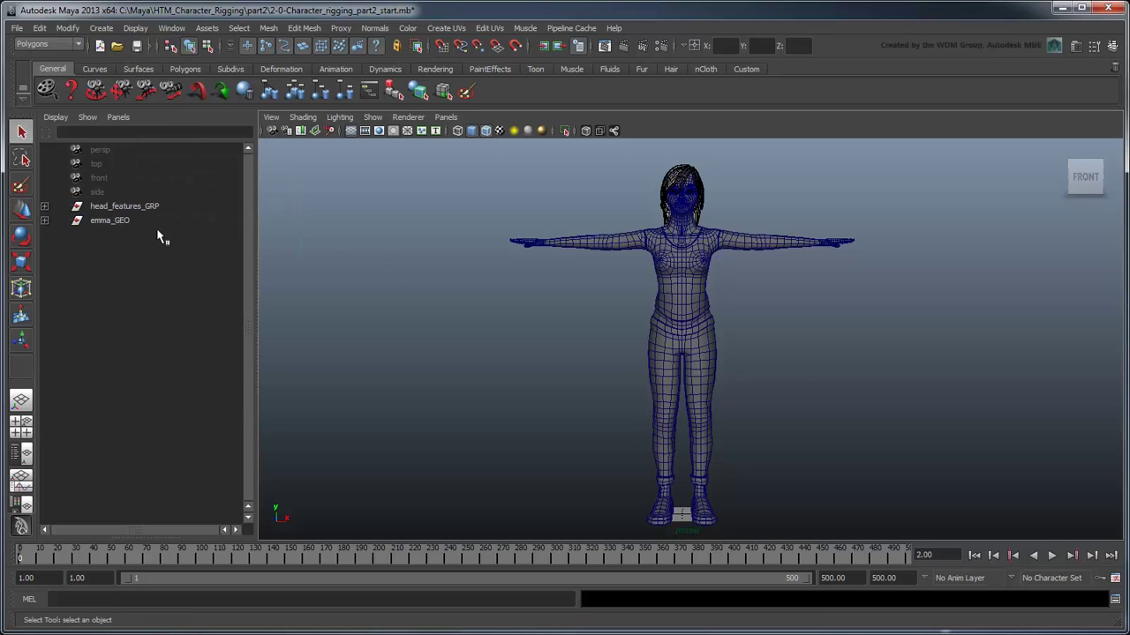
- Expand the emma_GEO hierarchy and rename the left arm mesh left_arm_GEO
click(45, 220)
double_click(124, 235)
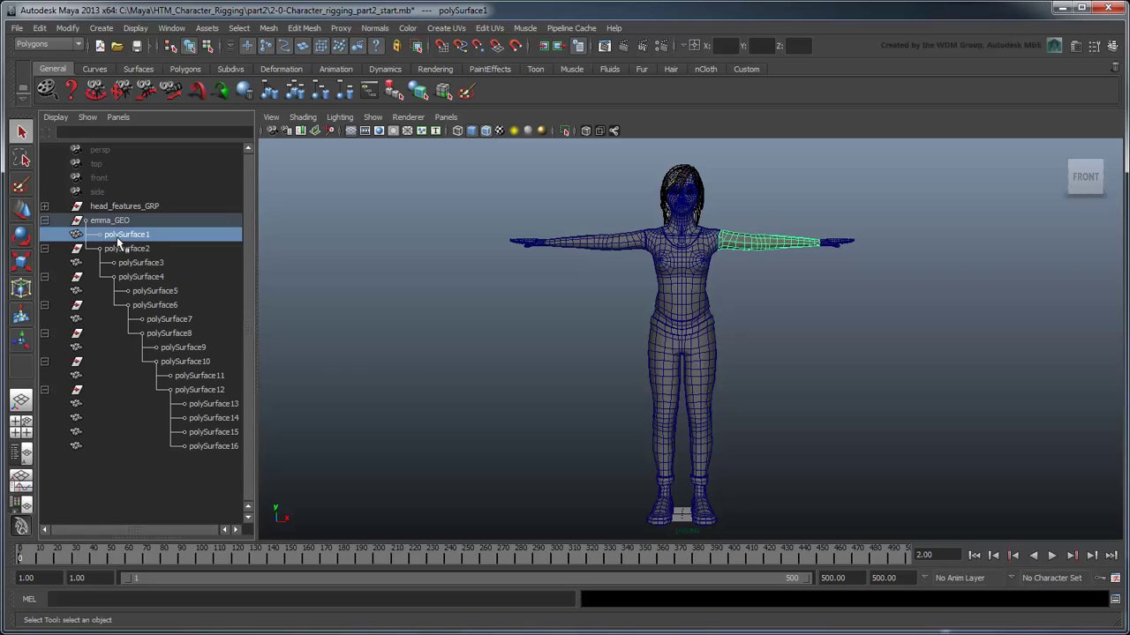
text(left_arm_)
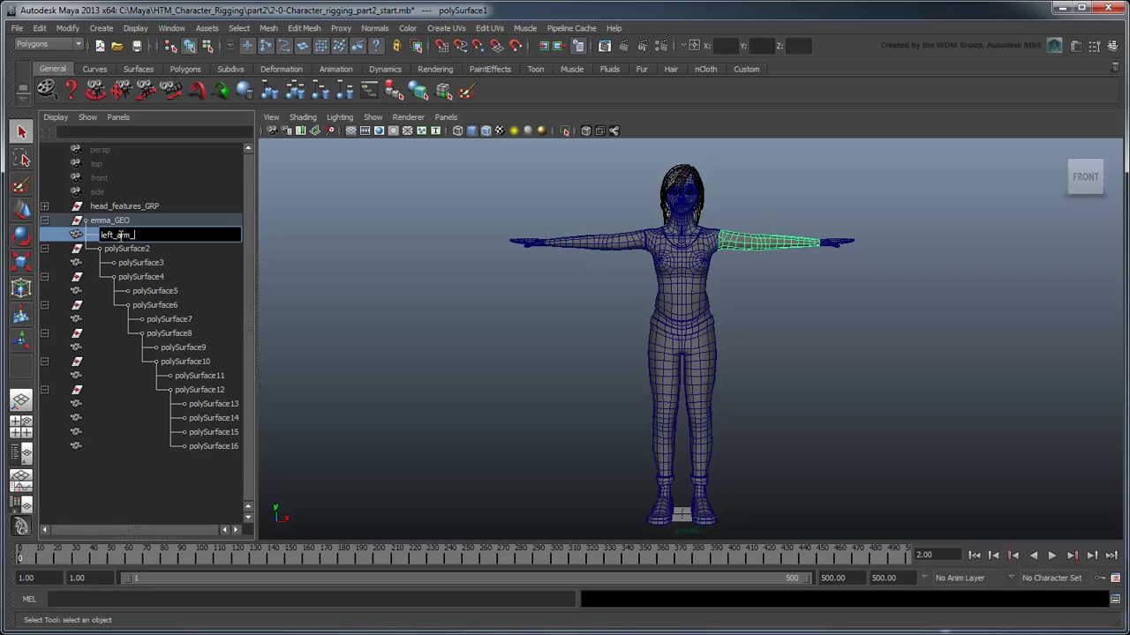
text(GEO)
key(Return)
- Rename the left hand mesh left_hand_GEO and the right arm mesh right_arm_GEO
double_click(141, 263)
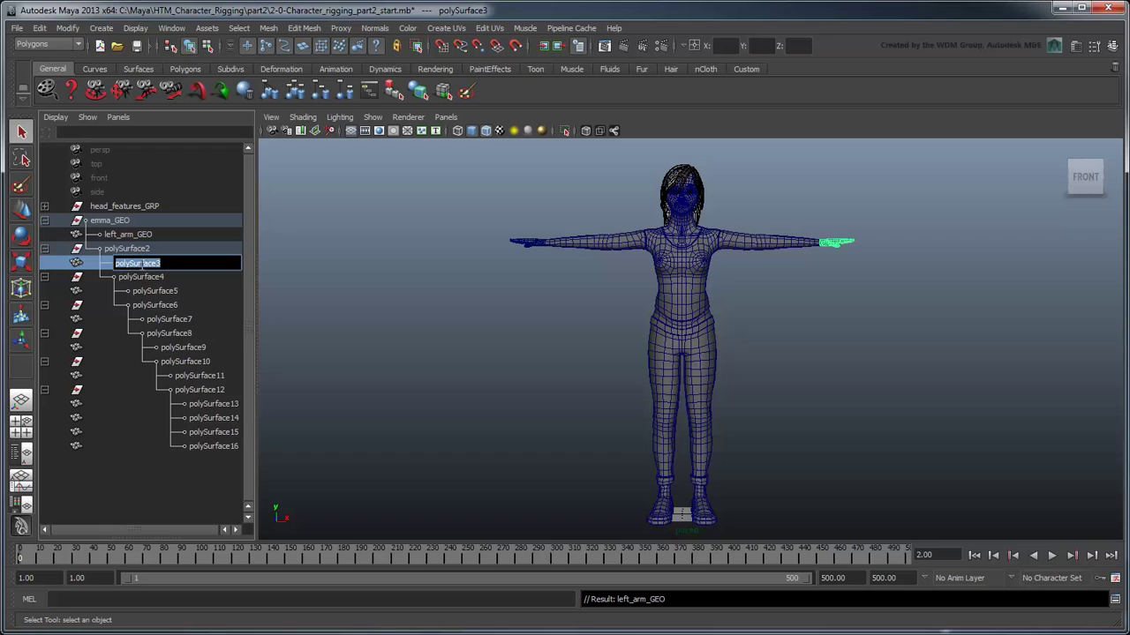
text(left_hand_GEO)
key(Return)
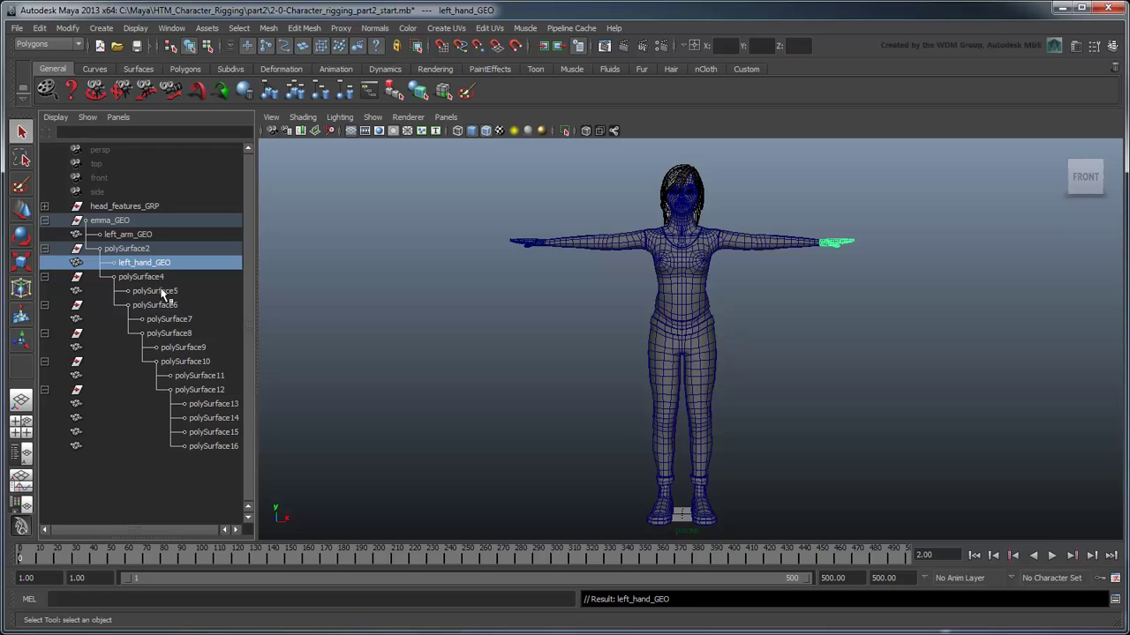
double_click(163, 292)
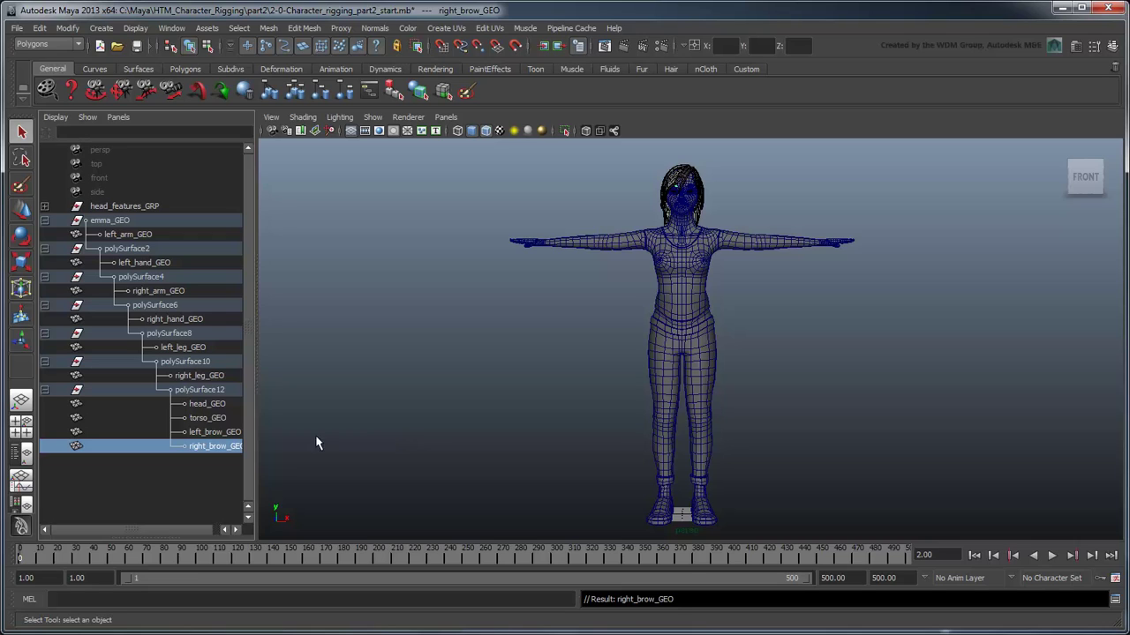
- Parent all the renamed body part meshes, from the arms and legs to the head, torso and brows, directly under emma_GEO
shift+click(215, 407)
ctrl+click(196, 375)
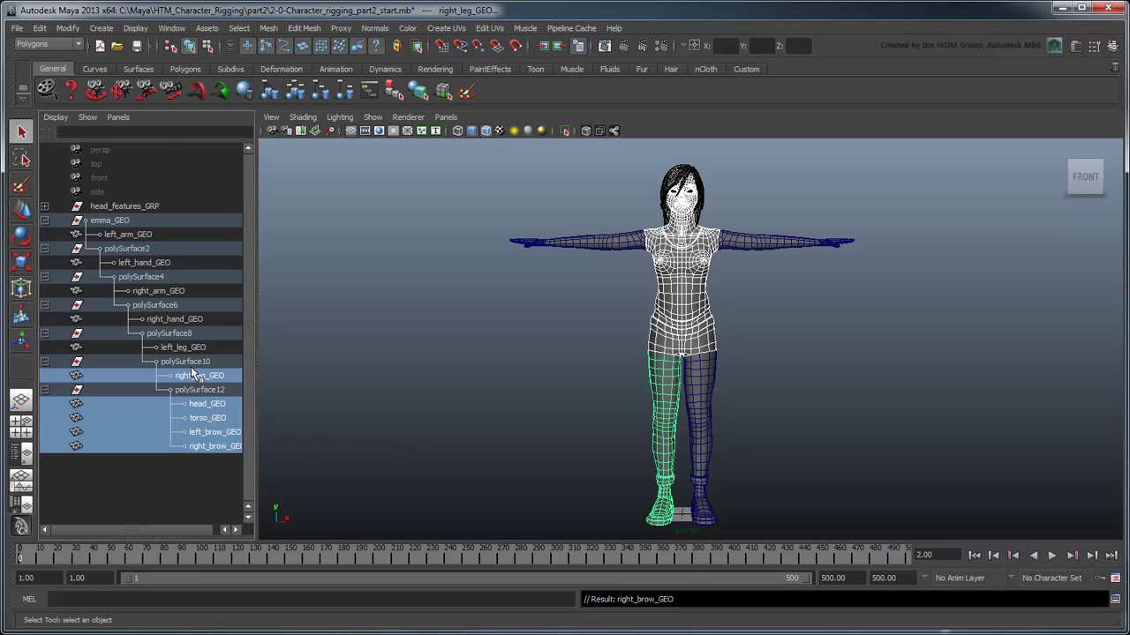
ctrl+click(187, 348)
ctrl+click(175, 320)
ctrl+click(158, 291)
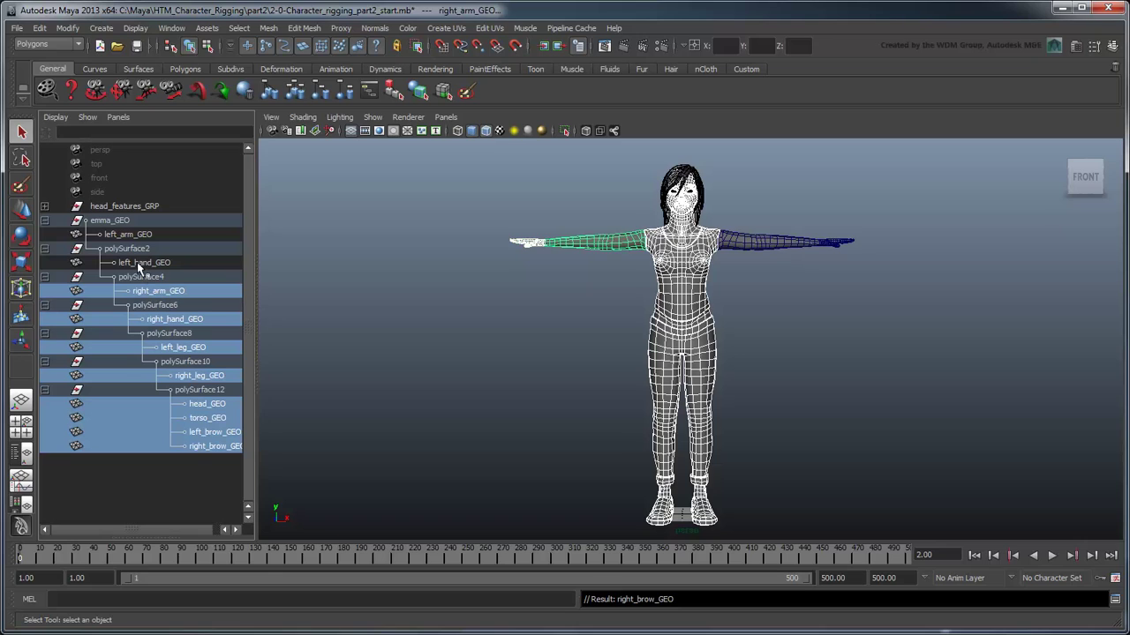
ctrl+click(144, 263)
ctrl+click(133, 234)
middle_drag(133, 235, 133, 221)
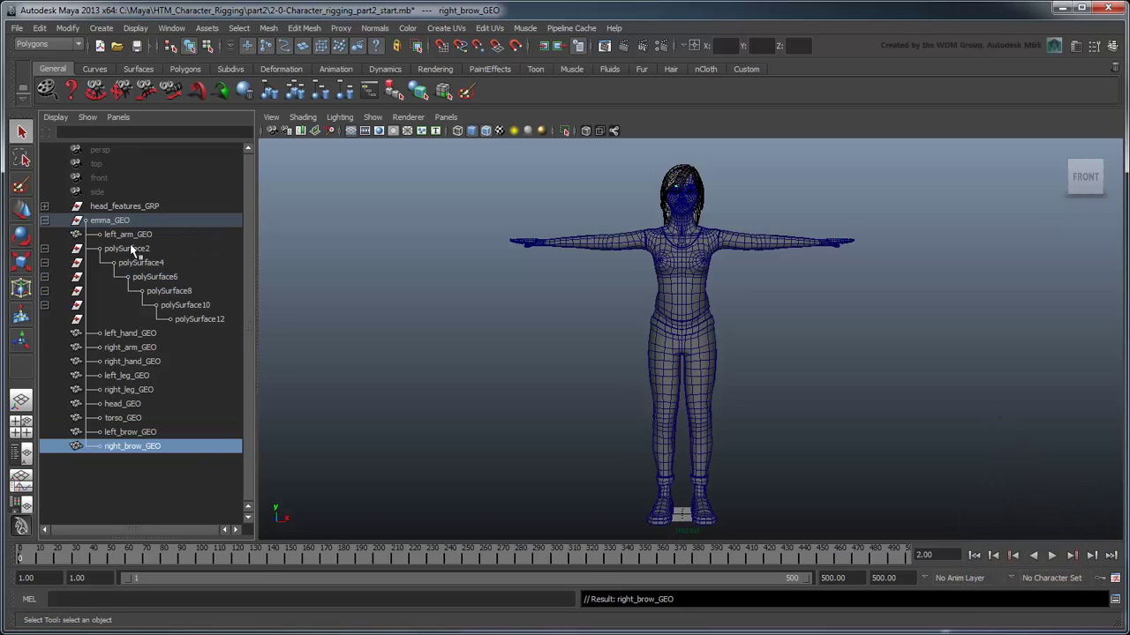
- Delete the leftover polySurface2 group with its nested groups and parent head_features_GRP under emma_GEO
click(130, 247)
key(Delete)
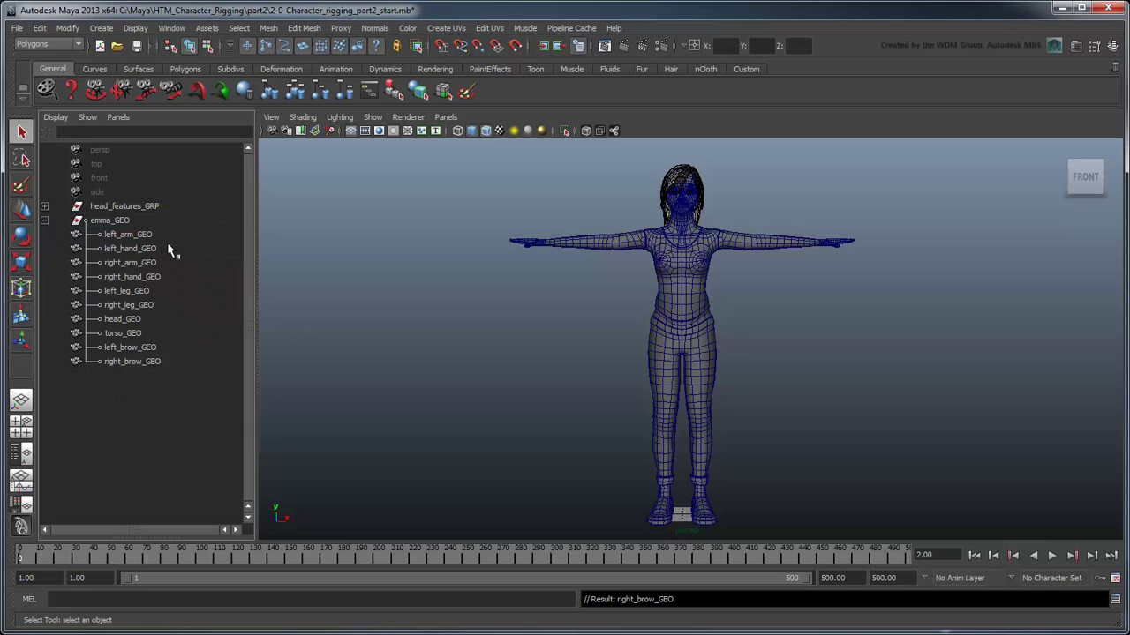
click(124, 206)
middle_drag(126, 212, 127, 221)
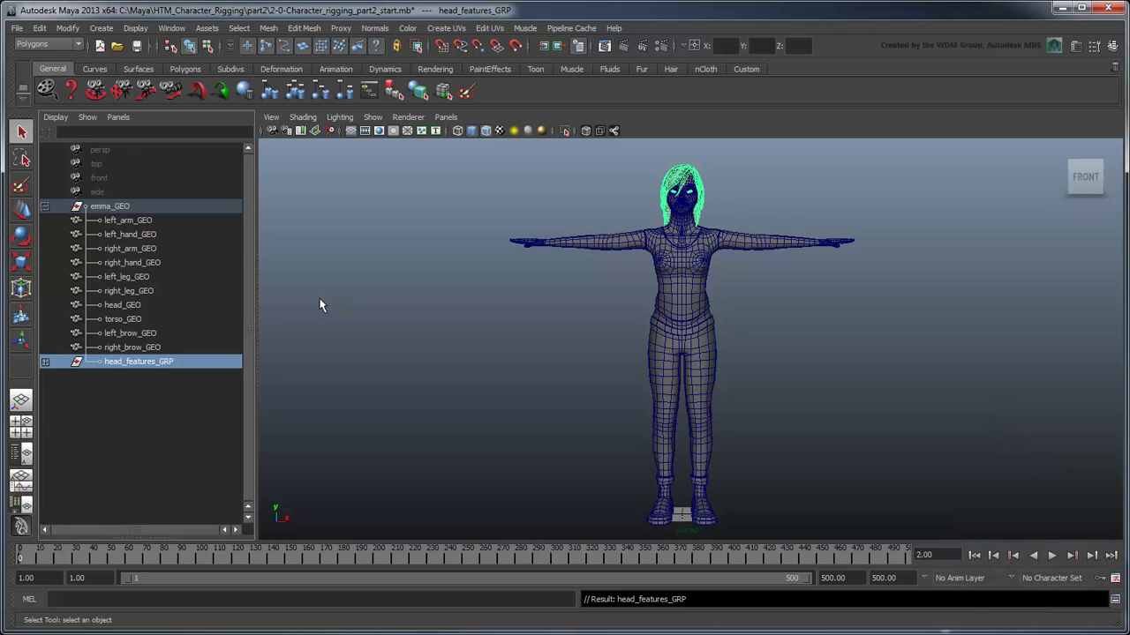
- Move torso_GEO out of the emma_GEO group to the top level of the scene hierarchy
click(142, 321)
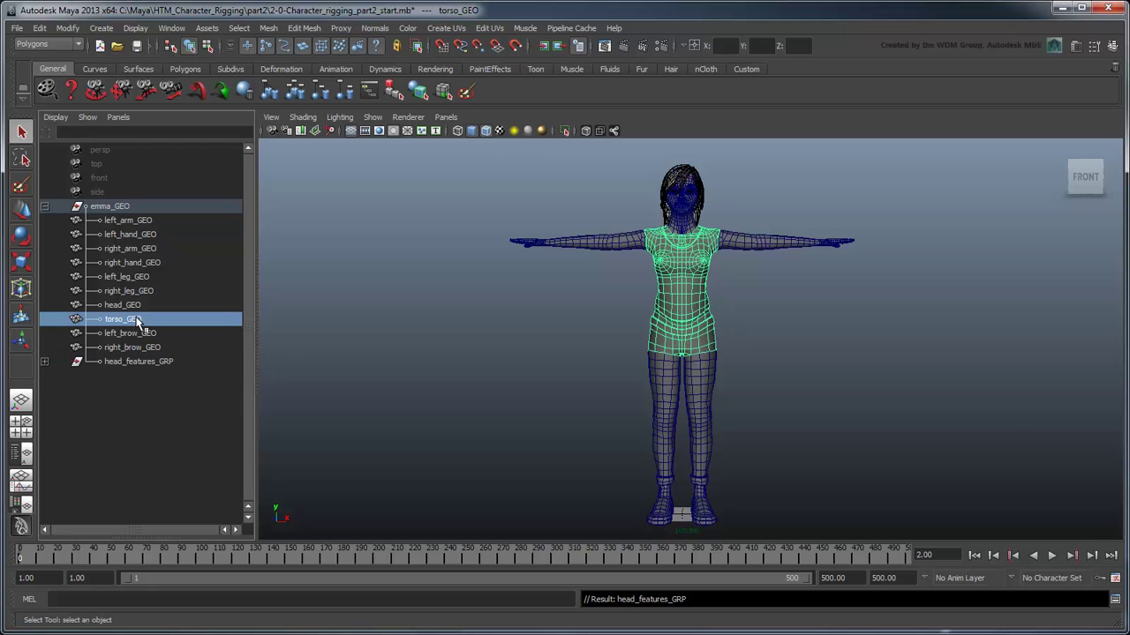
middle_drag(141, 321, 146, 392)
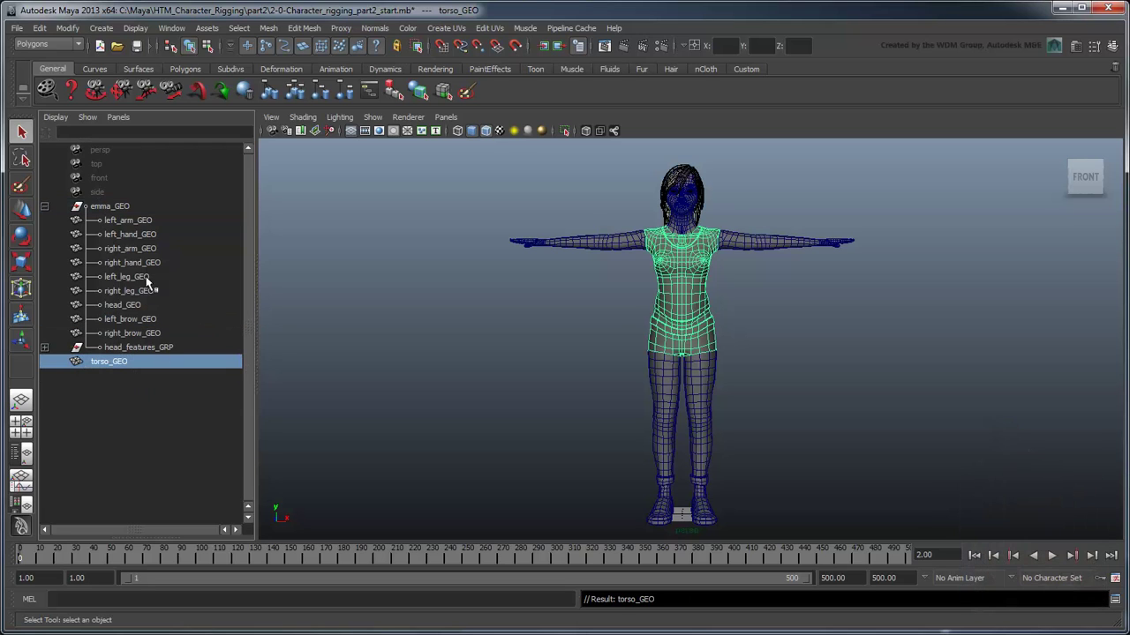
- Hide the emma_GEO group and collapse its hierarchy in the scene outline
click(121, 209)
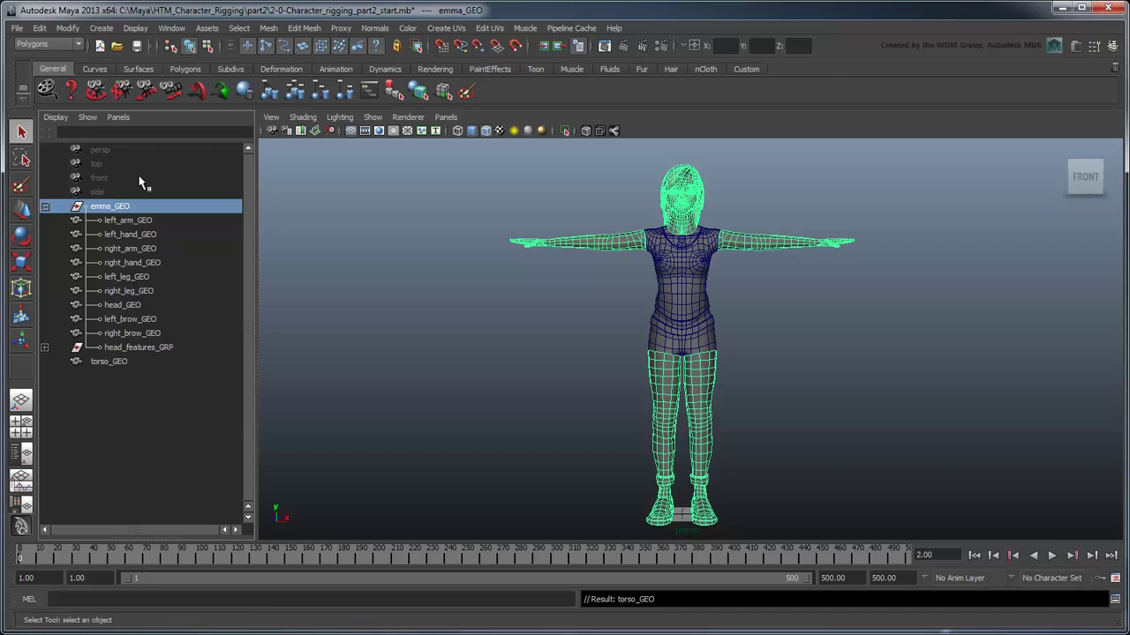
click(133, 29)
mouse_move(146, 90)
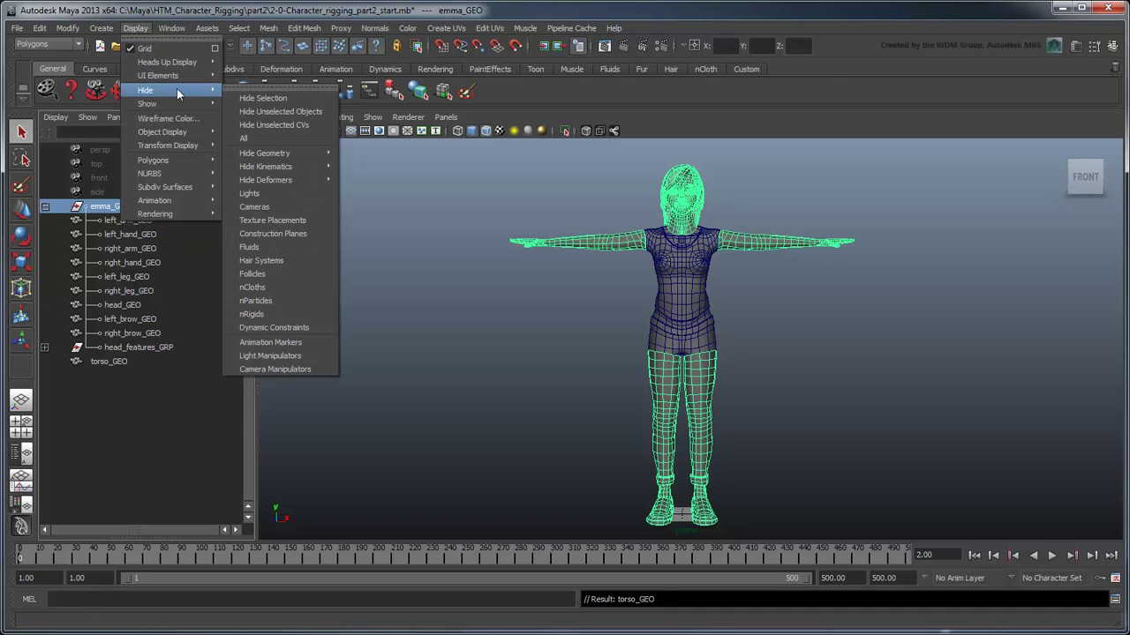
click(298, 100)
alt+right_drag(442, 296, 523, 319)
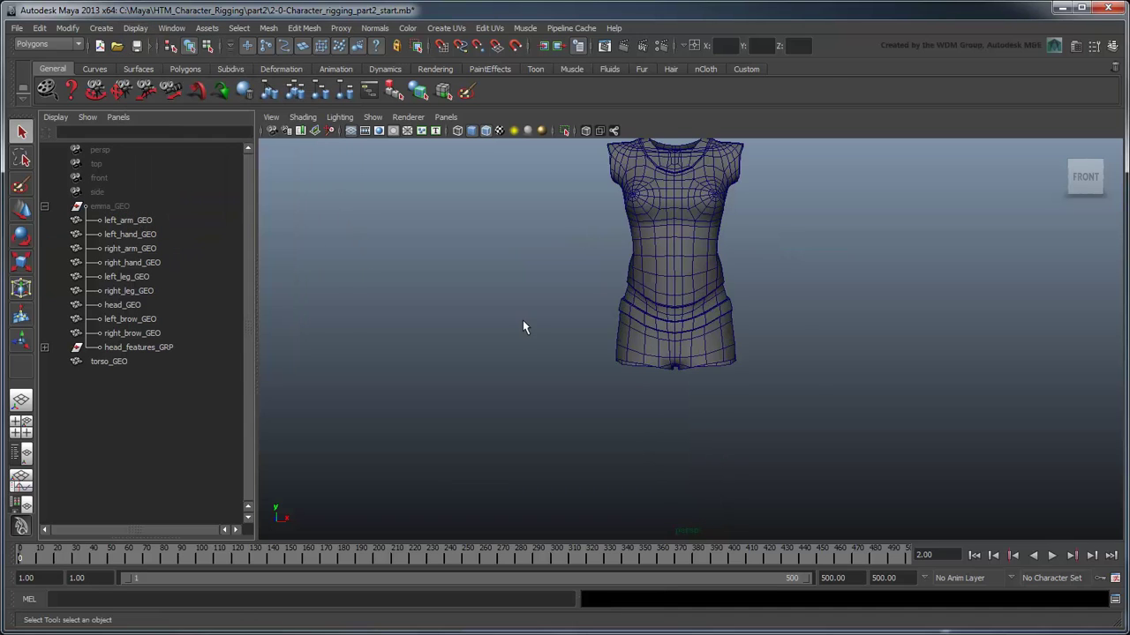
alt+middle_drag(522, 320, 546, 361)
alt+drag(545, 361, 541, 368)
alt+right_drag(542, 367, 567, 352)
alt+middle_drag(566, 352, 596, 369)
click(44, 206)
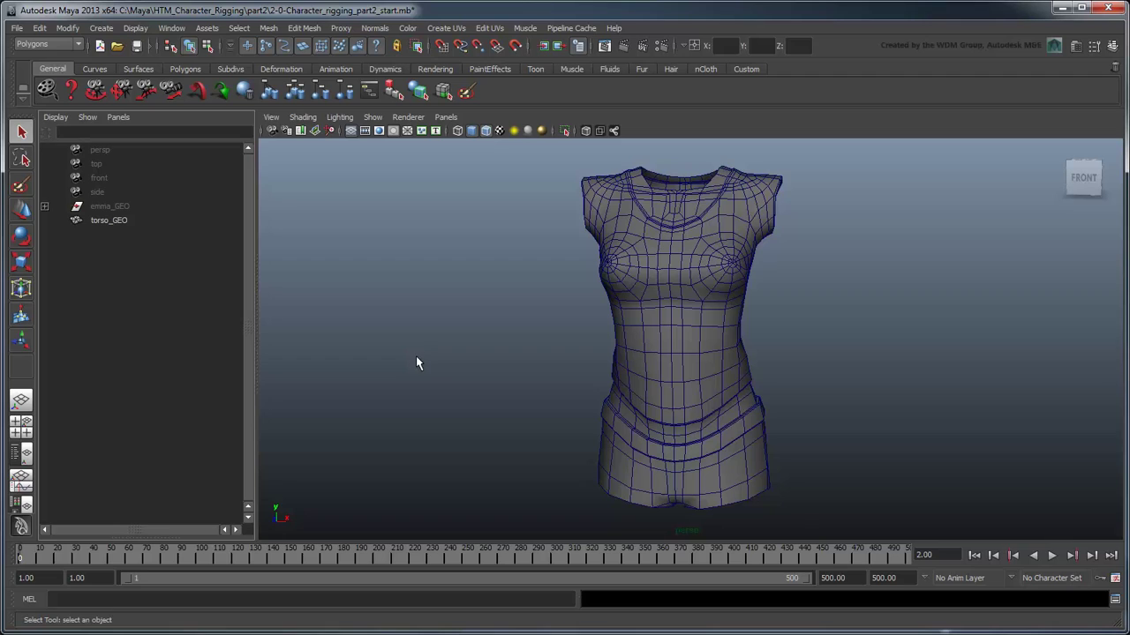
- Start the Joint Tool and place the root joint in the middle of the pelvis in the maximized side view
click(48, 44)
click(66, 57)
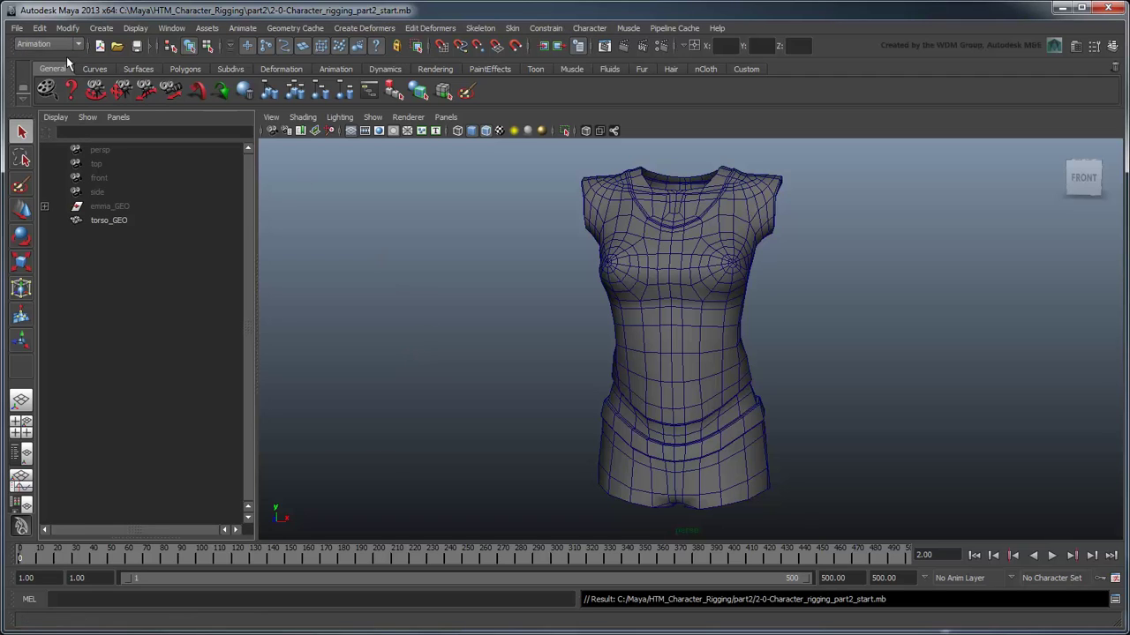
click(480, 27)
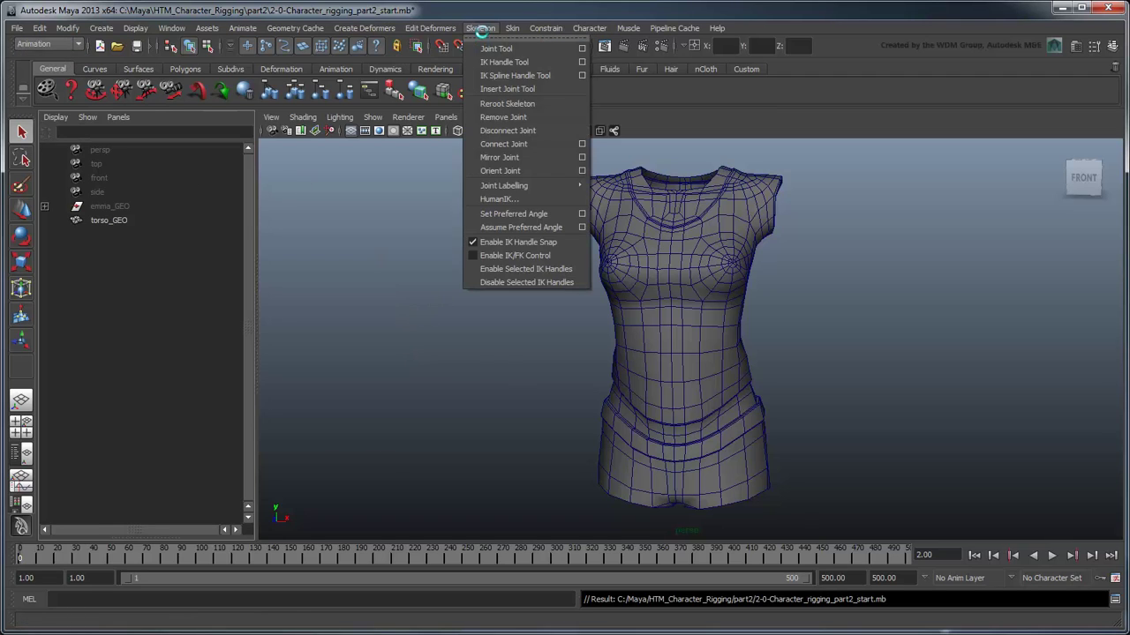
click(534, 49)
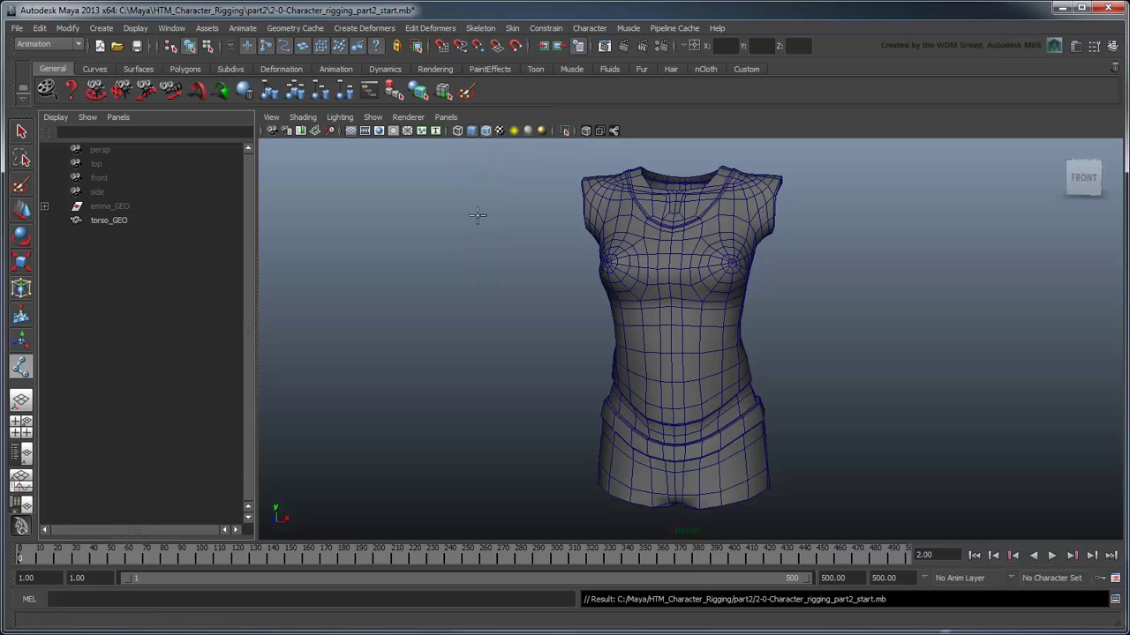
click(21, 426)
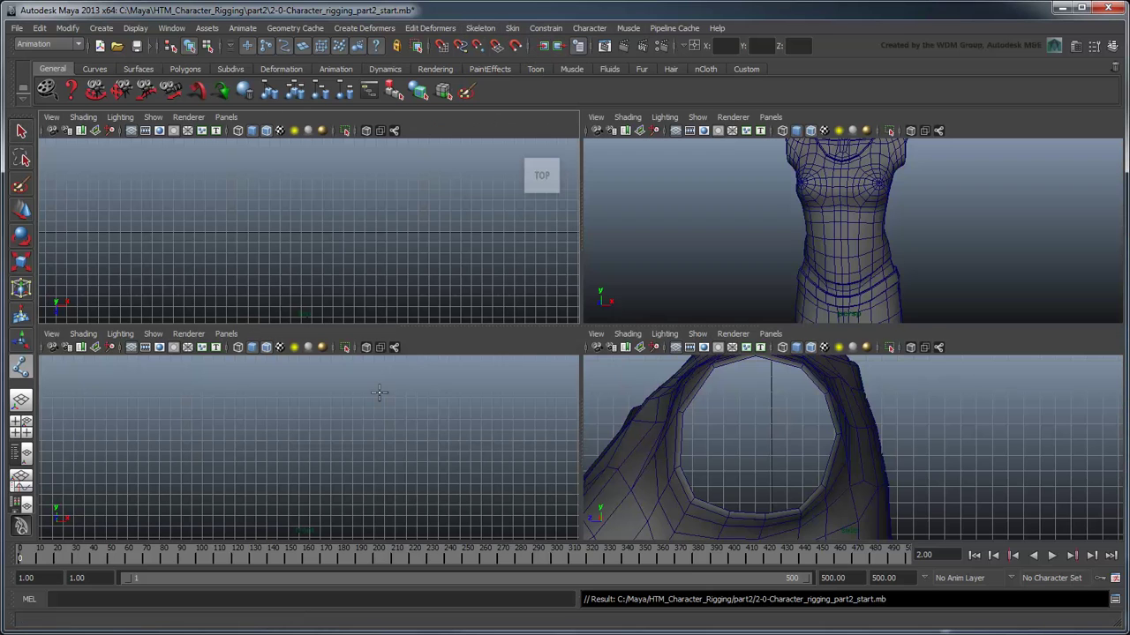
key(space)
scroll(651, 383, down, 10)
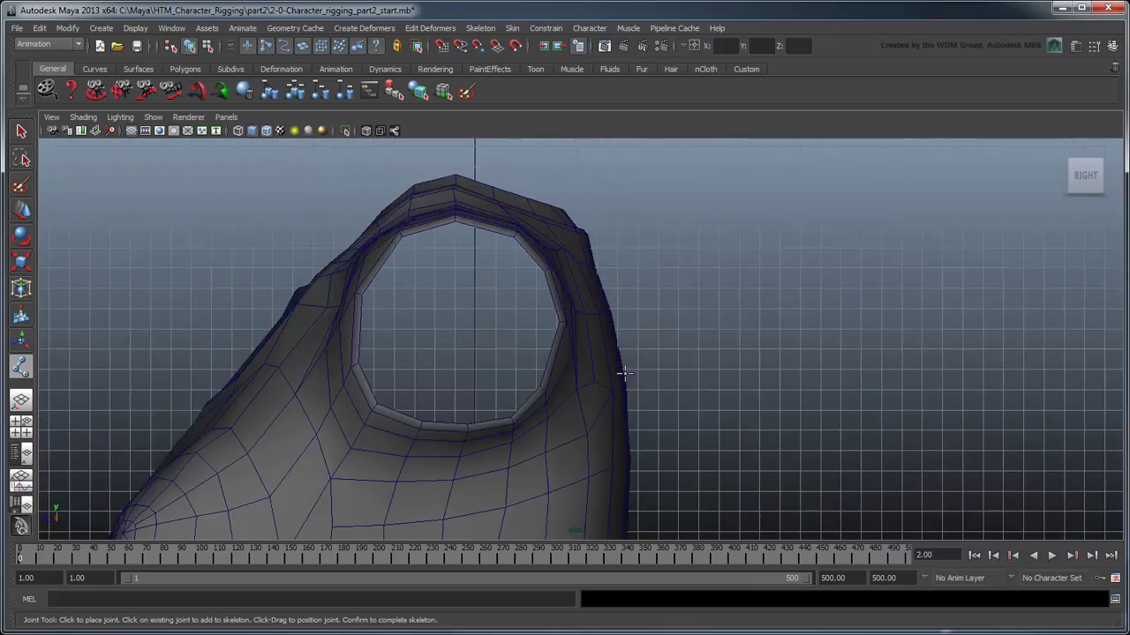
alt+middle_drag(691, 342, 698, 260)
scroll(698, 292, down, 3)
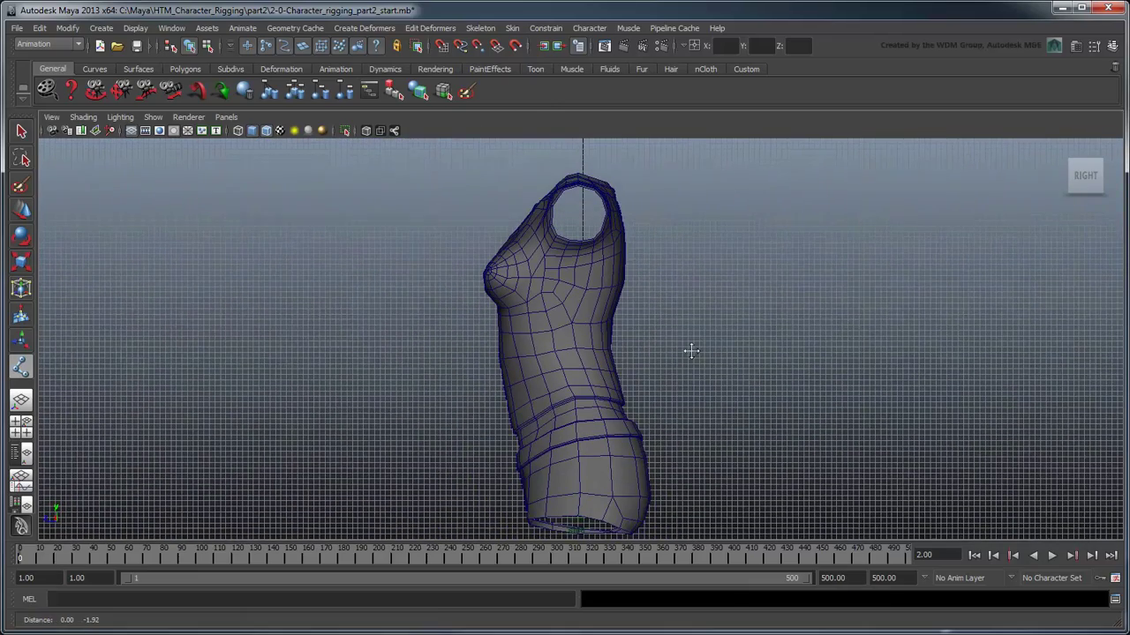
alt+middle_drag(690, 350, 694, 336)
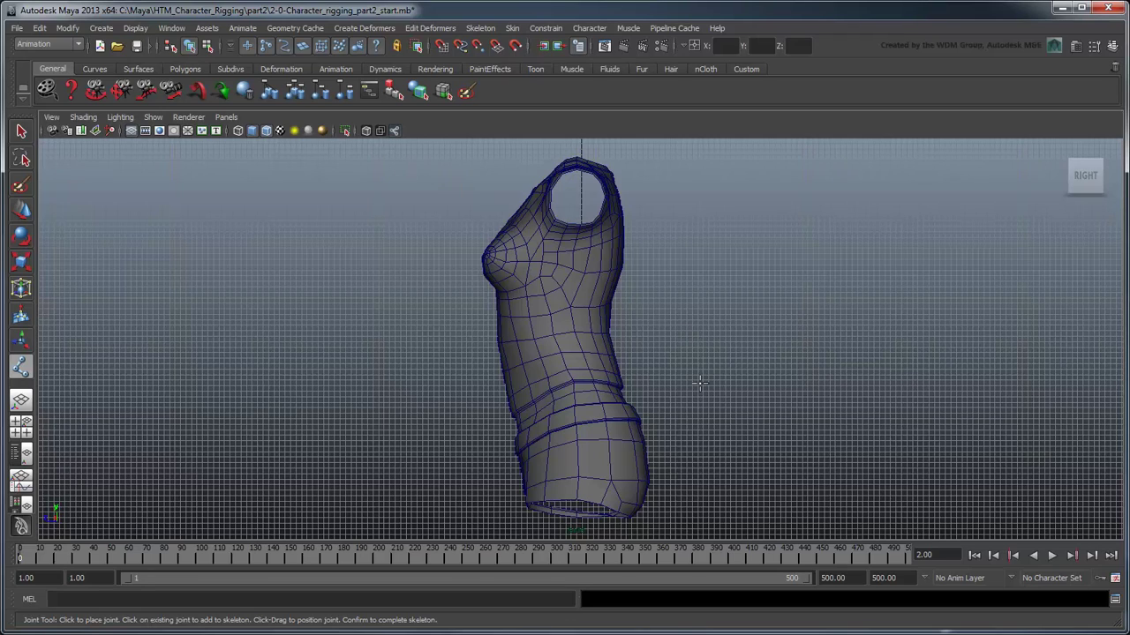
key(ctrl+z)
click(583, 459)
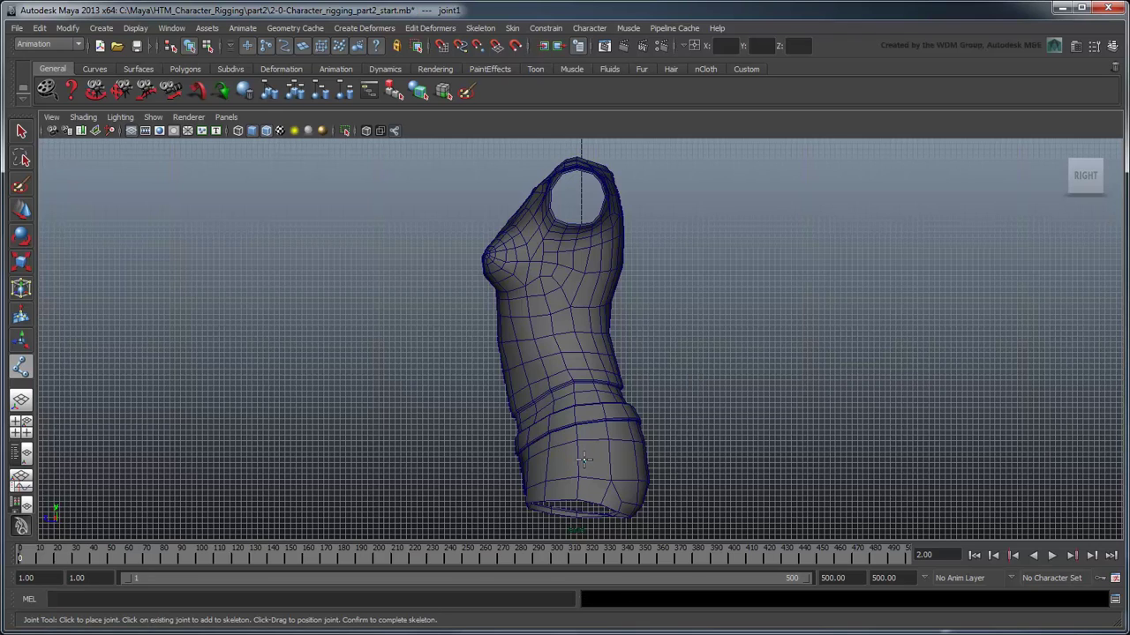
- Place further joints straight above the root joint, from the waist up the spine
click(576, 406)
drag(577, 405, 584, 406)
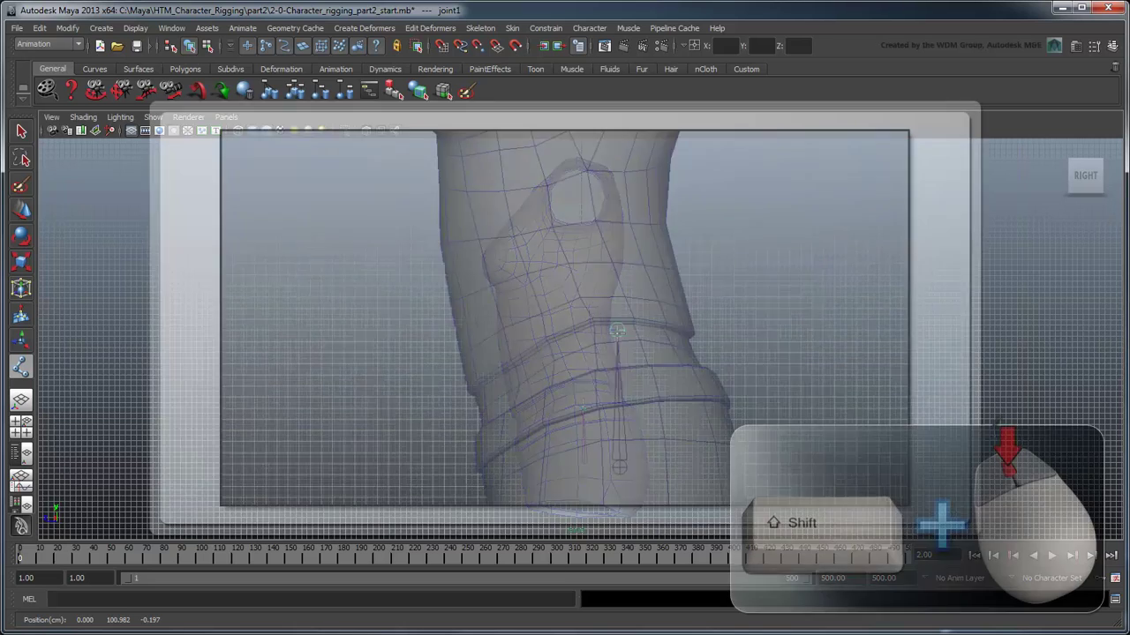
shift+click(583, 407)
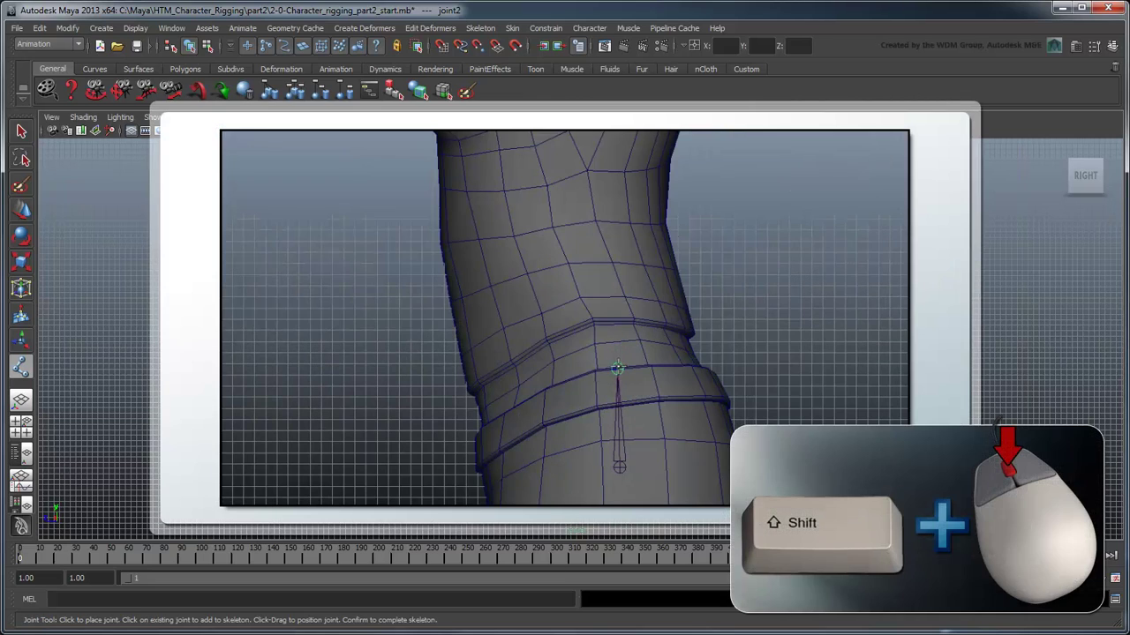
shift+drag(618, 367, 612, 280)
drag(600, 199, 604, 133)
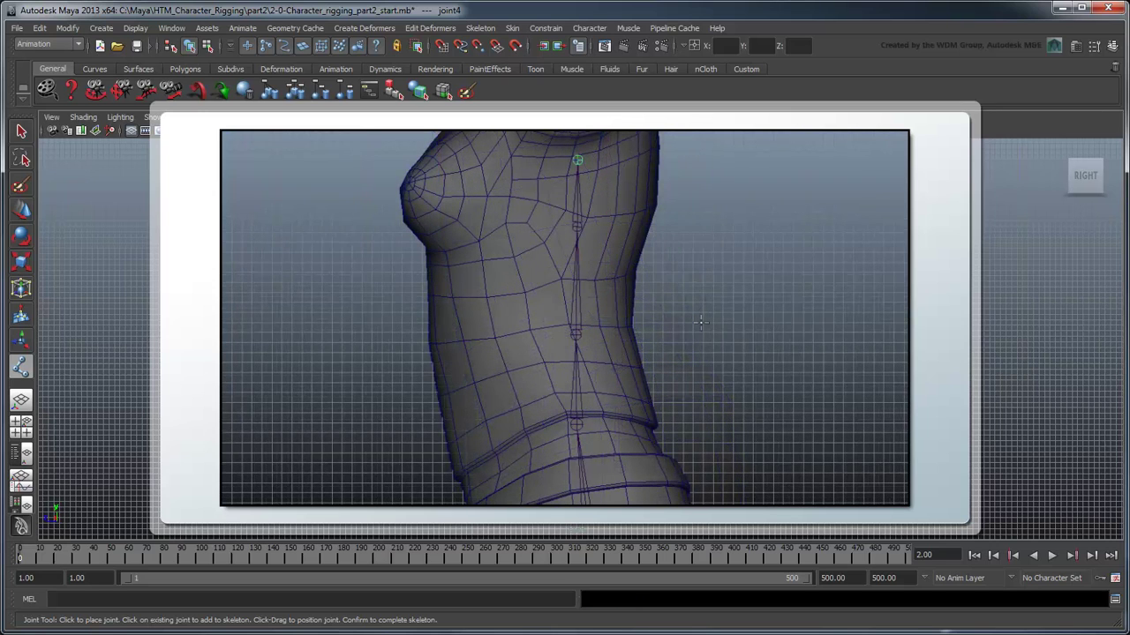
- Step through the spine joint hierarchy to an earlier joint in the chain
key(Up)
key(Up)
key(Up)
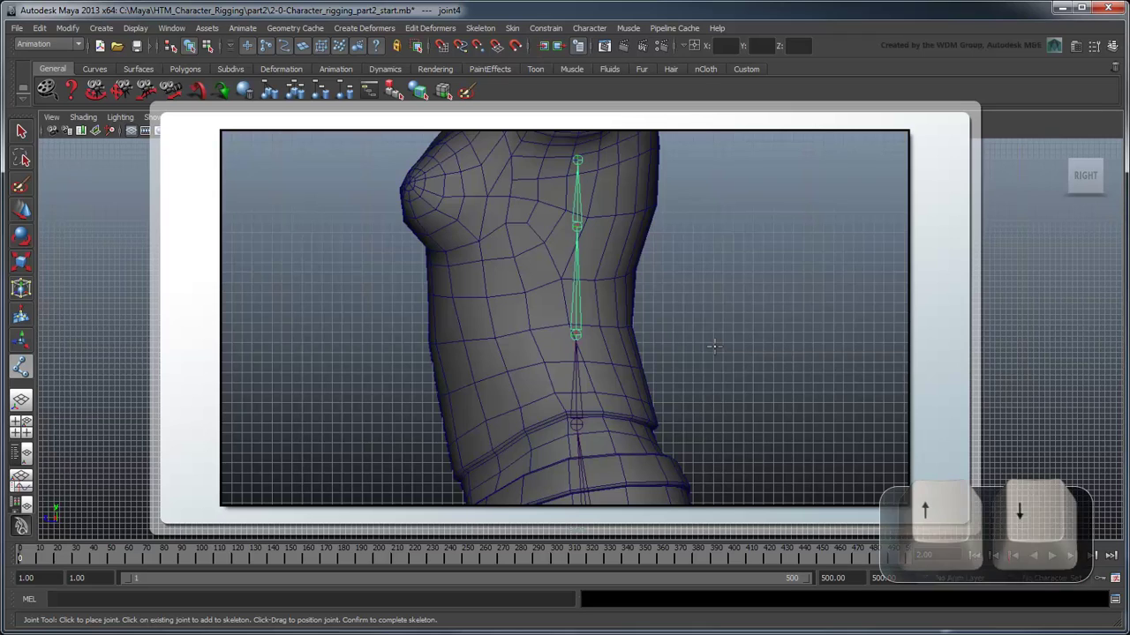
key(Up)
key(Up)
key(Up)
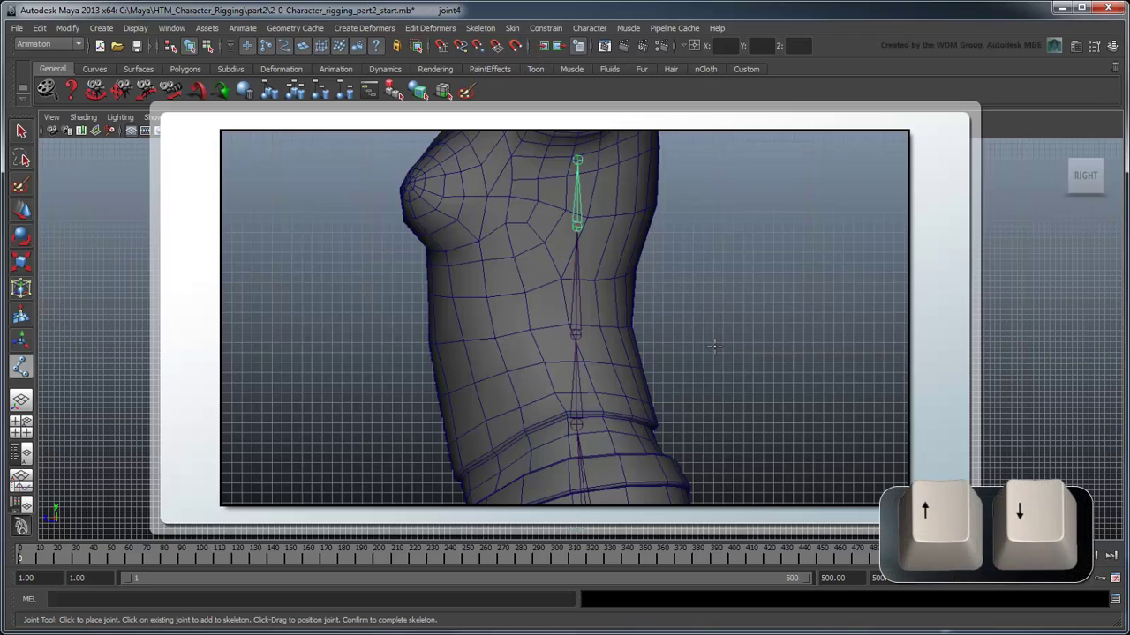
- Continue the spine chain up through the chest, ending with the seventh joint at armhole height, and complete the skeleton
click(579, 229)
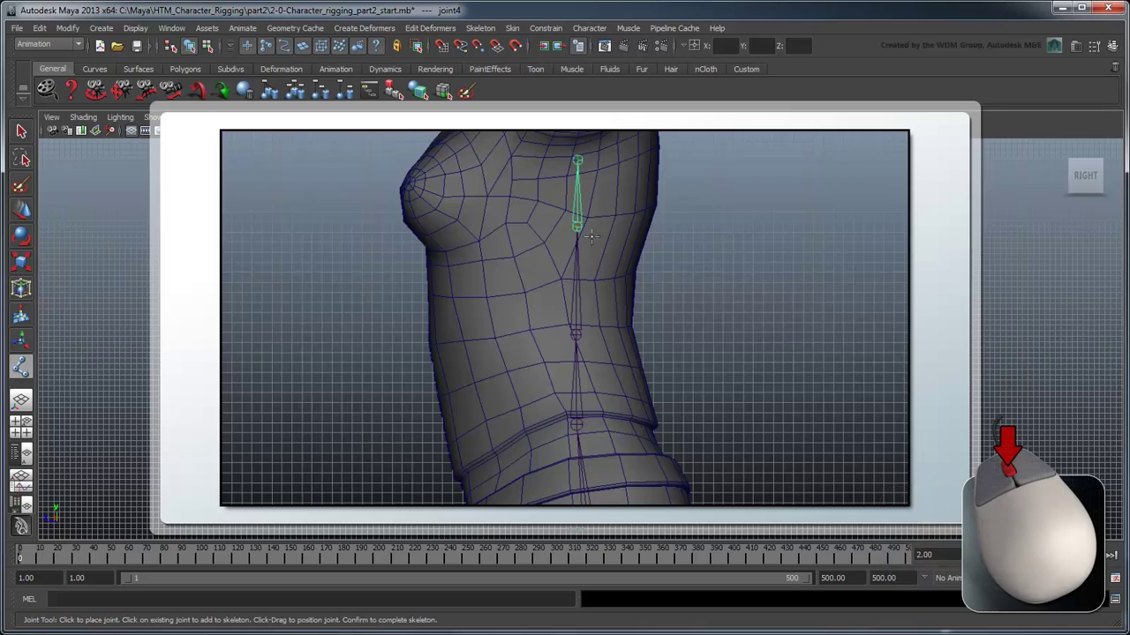
drag(590, 231, 591, 274)
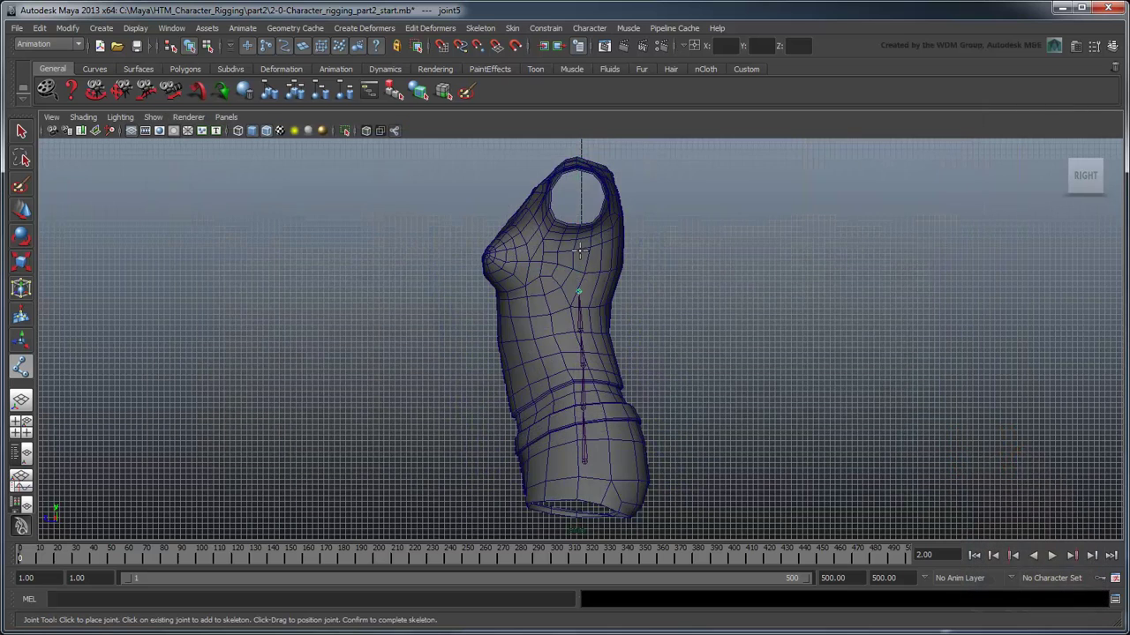
click(580, 253)
click(580, 199)
key(Return)
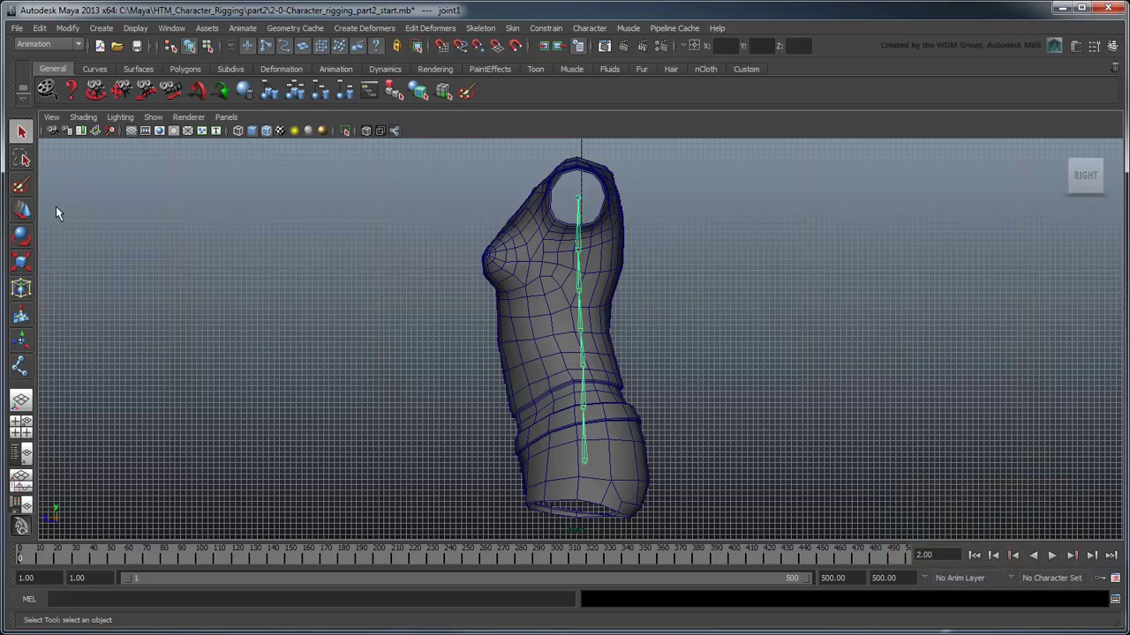
- Edit the joint pivots to lower the second joint to the belt and the third joint to the shirt hem
click(21, 209)
scroll(634, 461, up, 8)
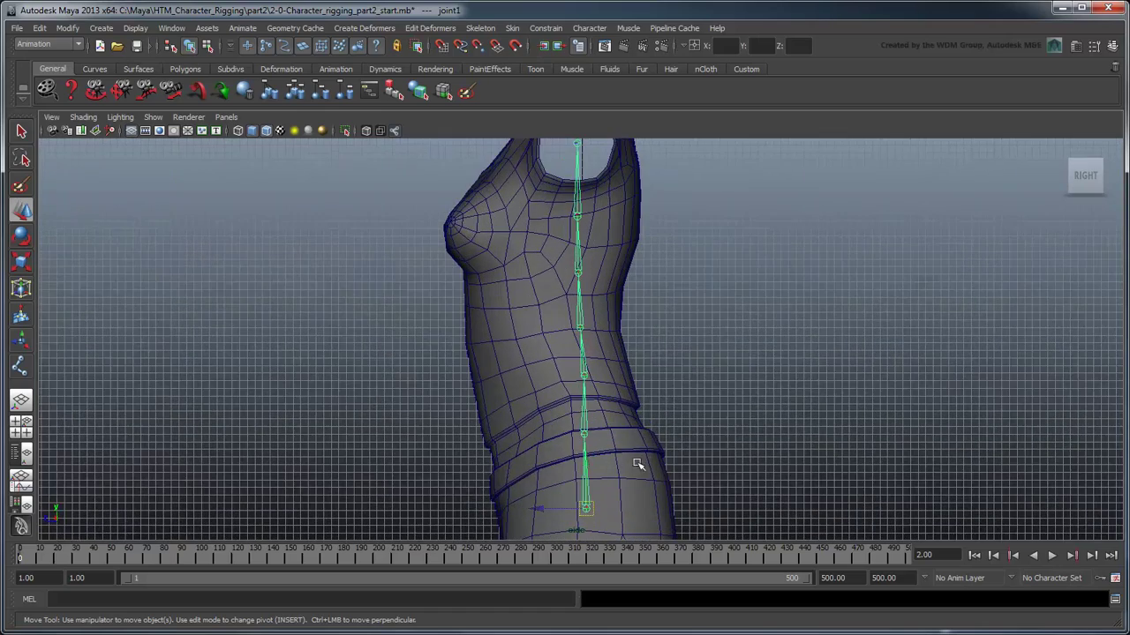
key(Insert)
click(574, 344)
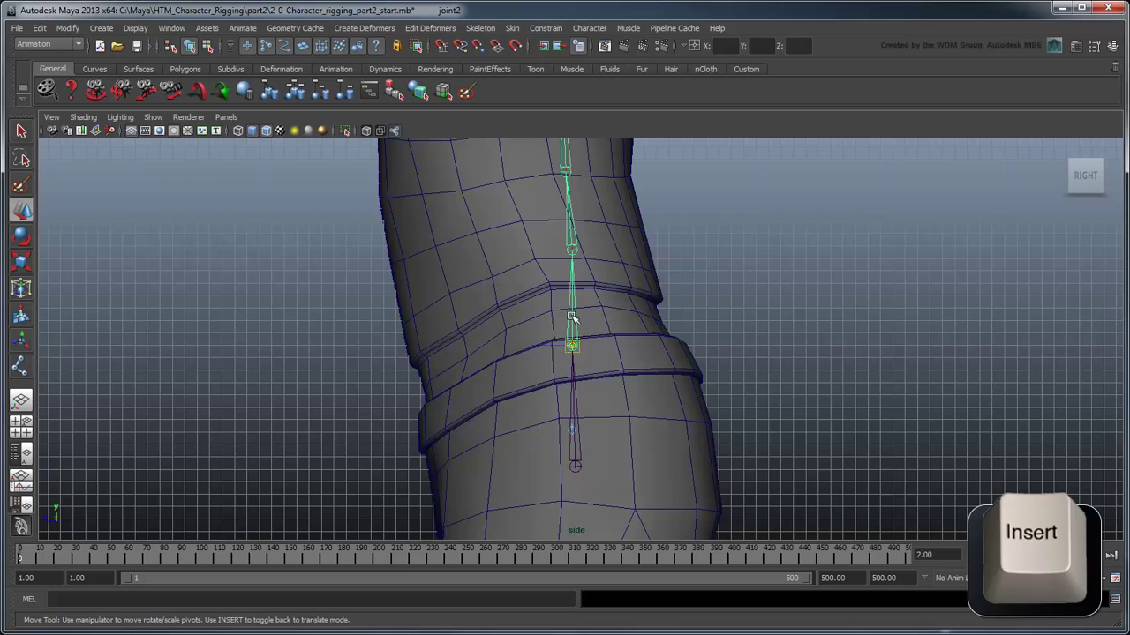
mouse_move(575, 338)
mouse_down()
mouse_move(572, 371)
mouse_move(574, 340)
mouse_up()
click(571, 242)
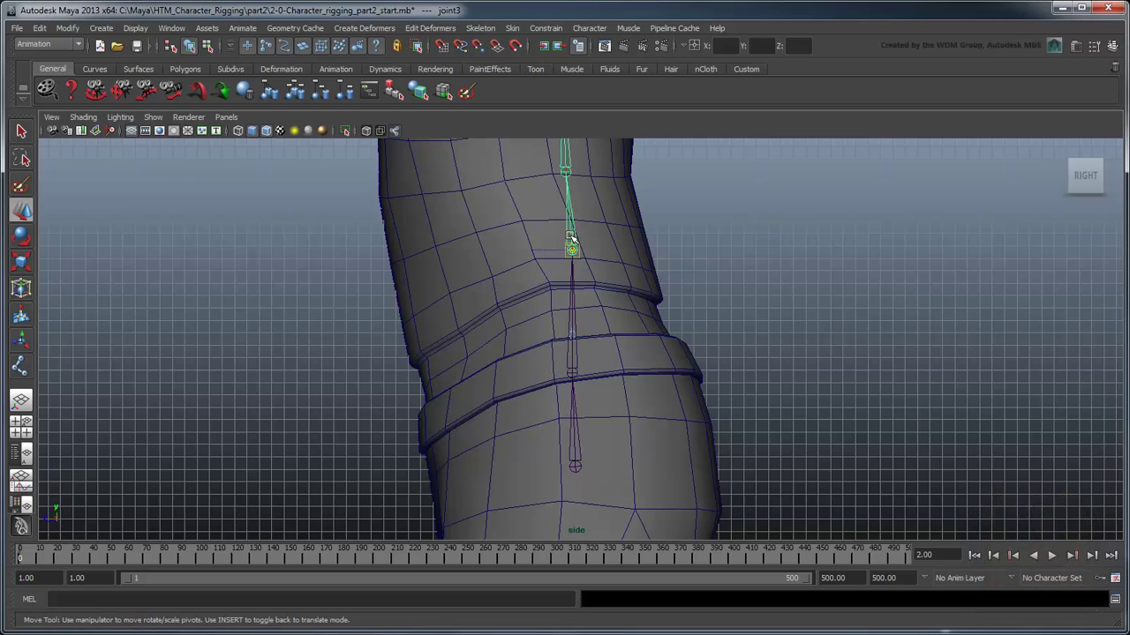
drag(573, 244, 572, 287)
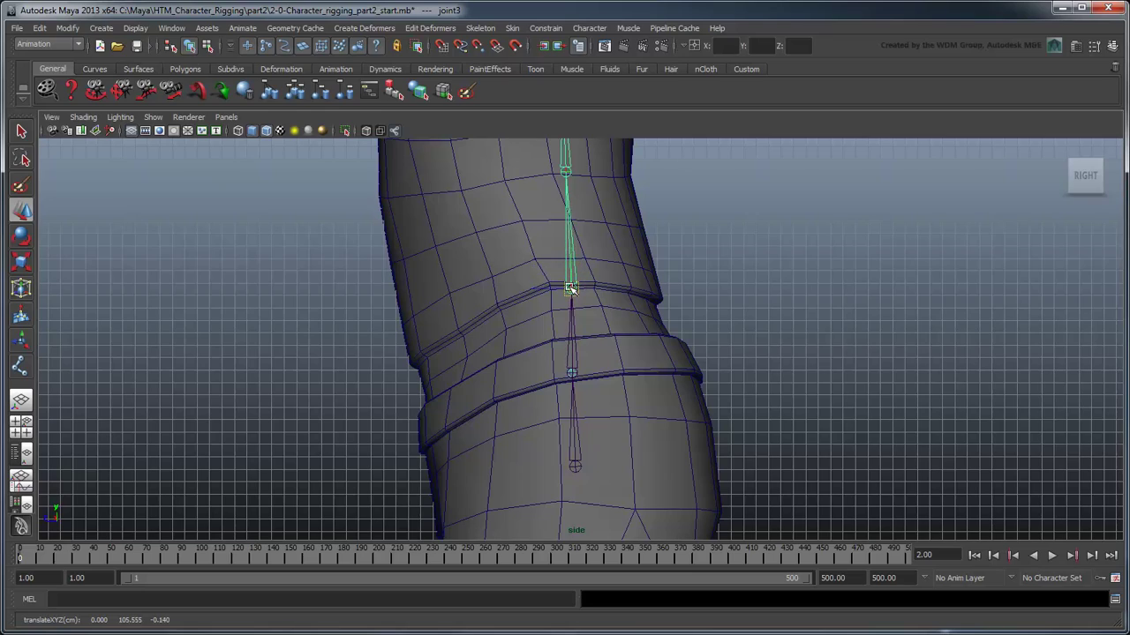
scroll(661, 424, down, 8)
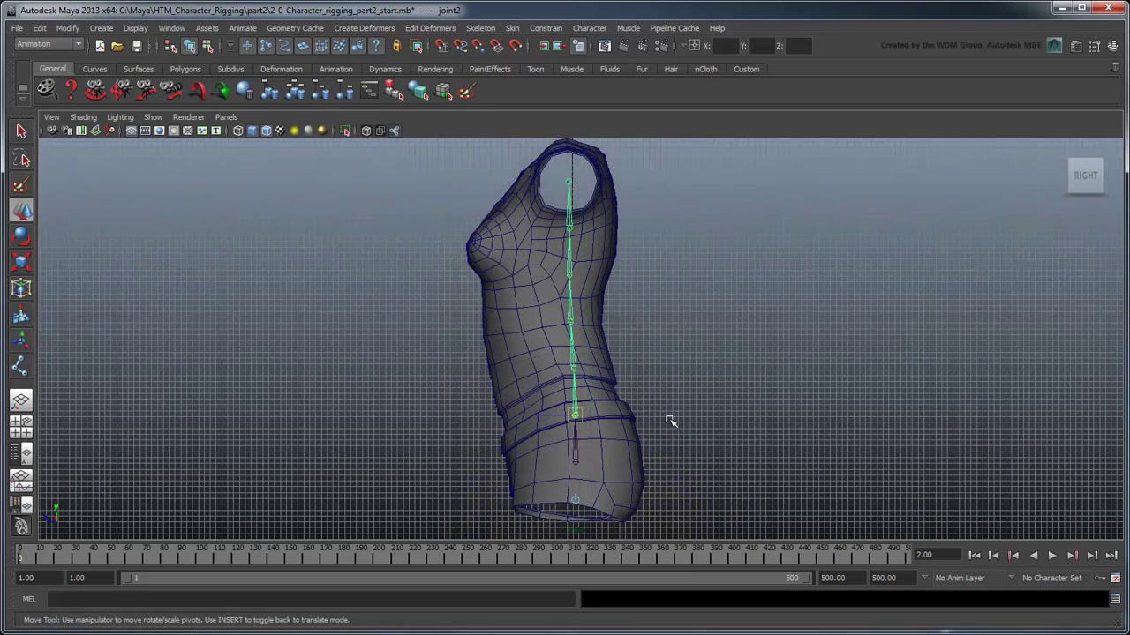
key(Insert)
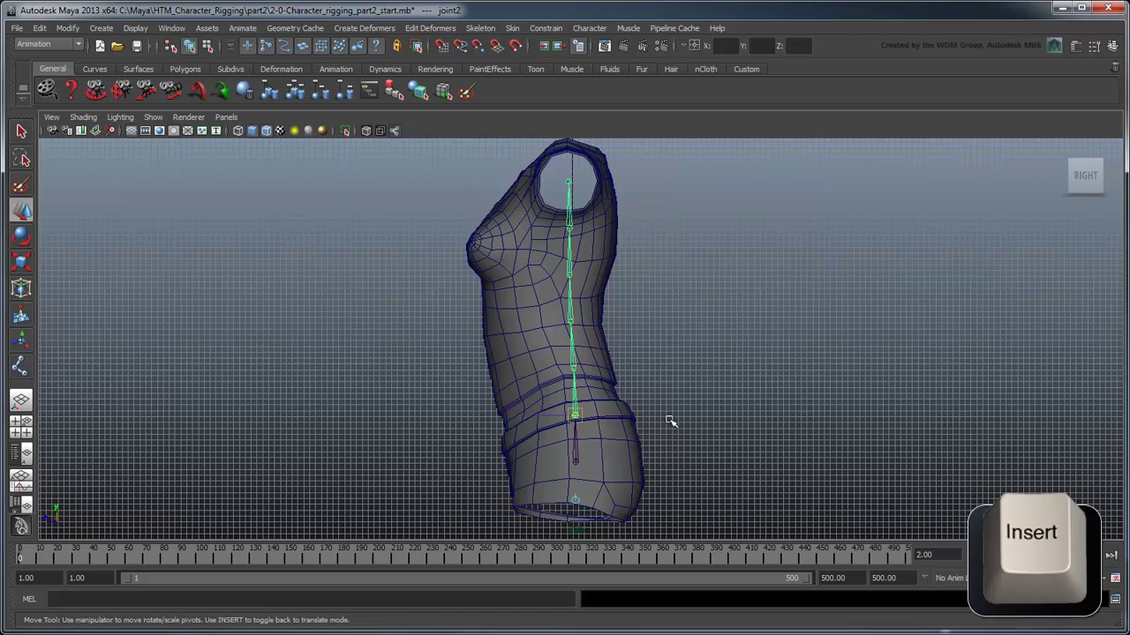
key(Insert)
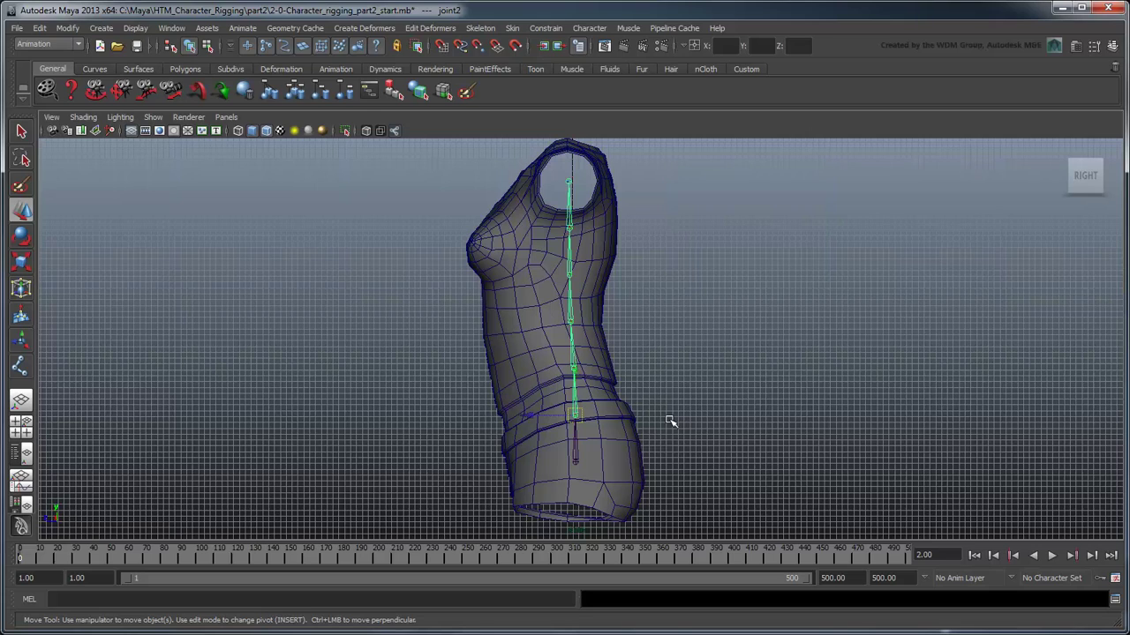
- Cut the faces of torso_GEO along a horizontal line through the root joint with the Cut Faces Tool
click(623, 429)
click(22, 131)
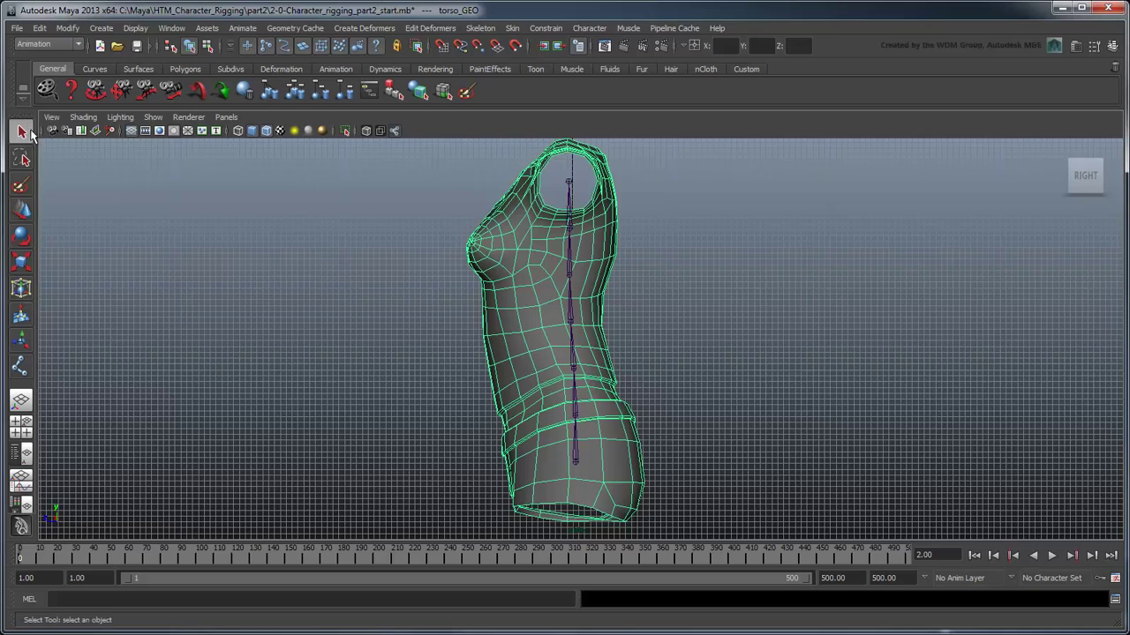
click(53, 44)
click(62, 66)
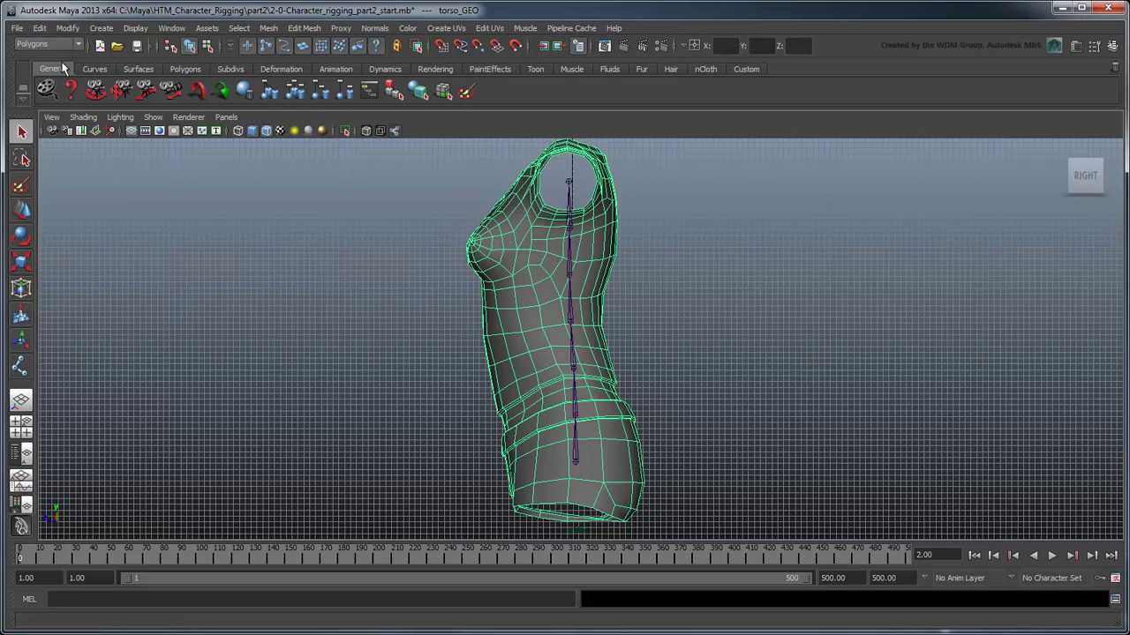
click(309, 30)
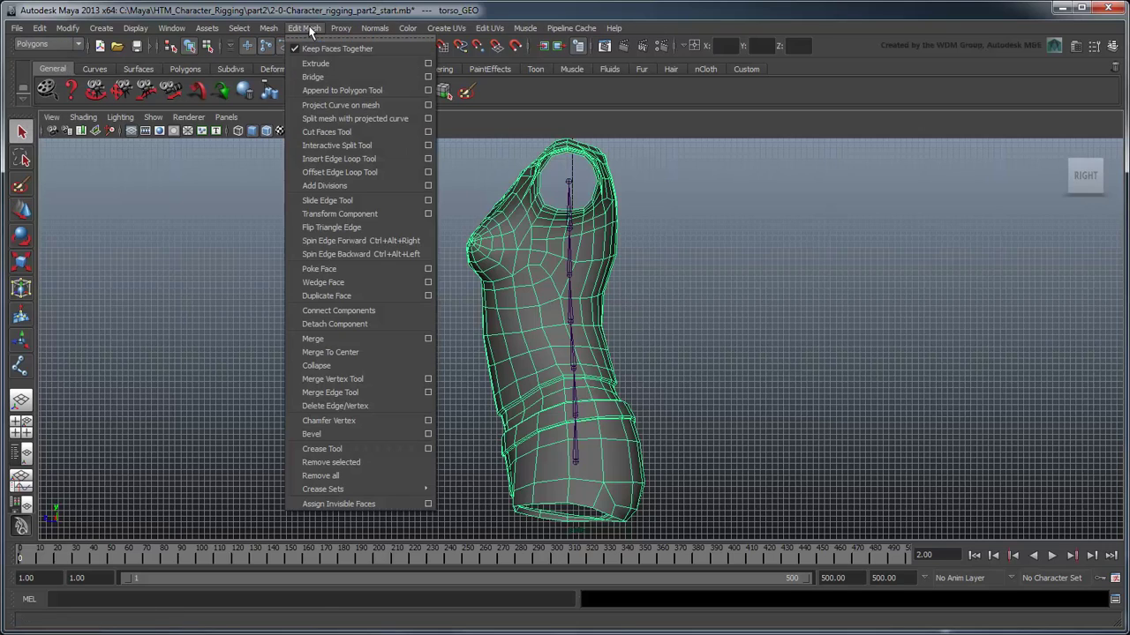
click(404, 133)
scroll(662, 481, up, 5)
alt+middle_drag(662, 481, 651, 332)
scroll(653, 335, up, 6)
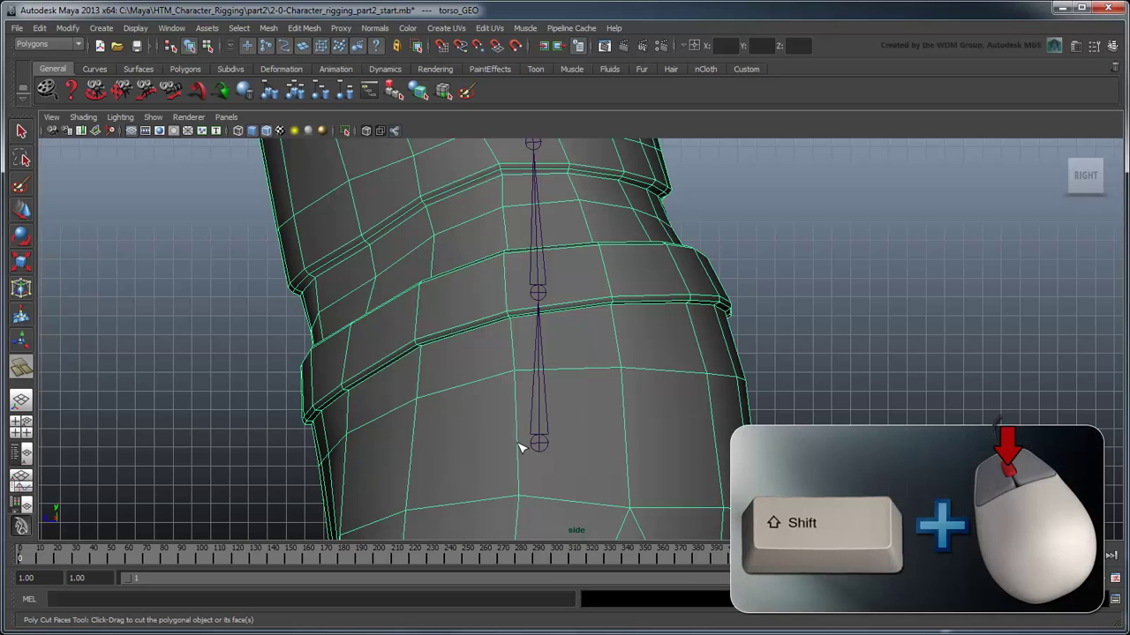
shift+drag(519, 444, 609, 447)
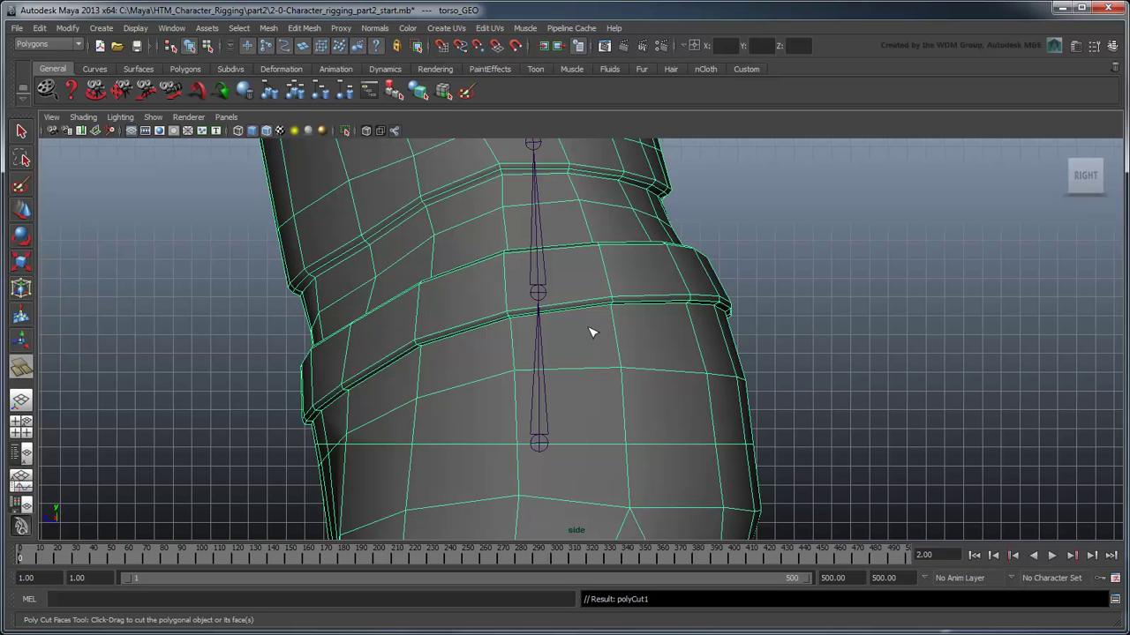
- Cut torso_GEO horizontally through the second and third spine joints
key(ctrl+z)
alt+middle_drag(570, 306, 574, 388)
scroll(549, 408, up, 2)
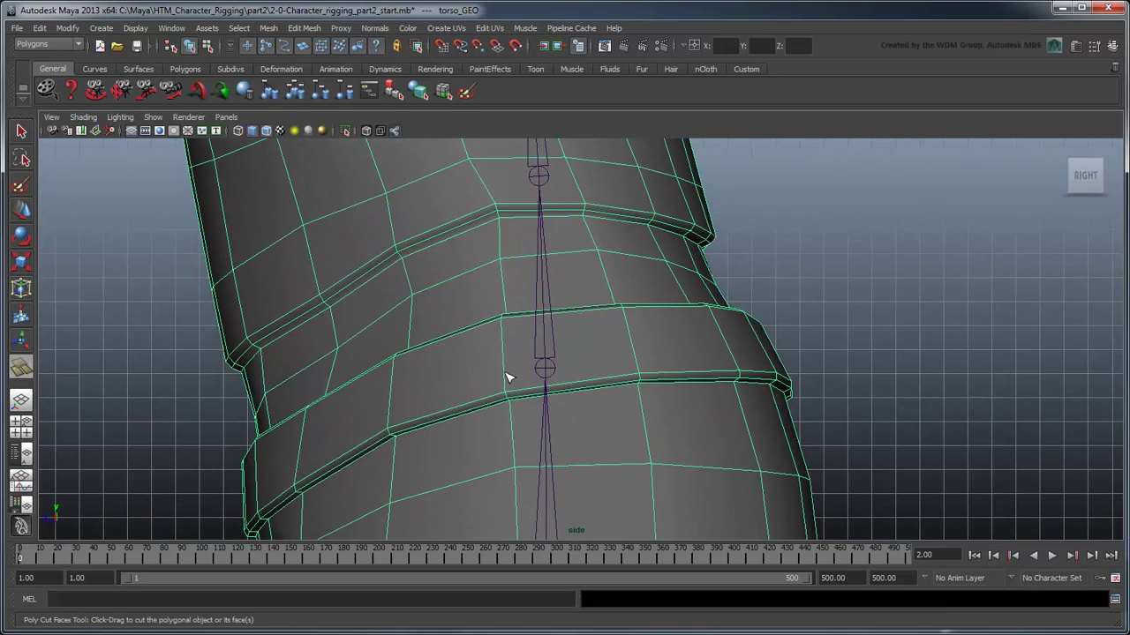
shift+drag(506, 371, 578, 376)
scroll(574, 344, down, 1)
alt+middle_drag(552, 335, 549, 476)
scroll(544, 387, up, 5)
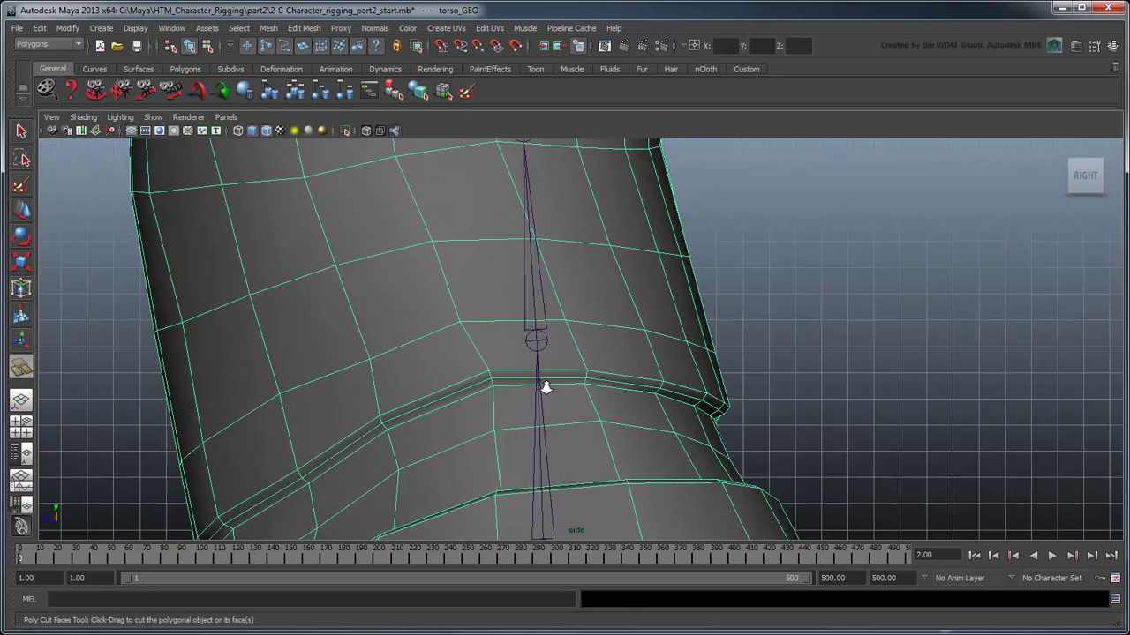
shift+drag(588, 340, 589, 340)
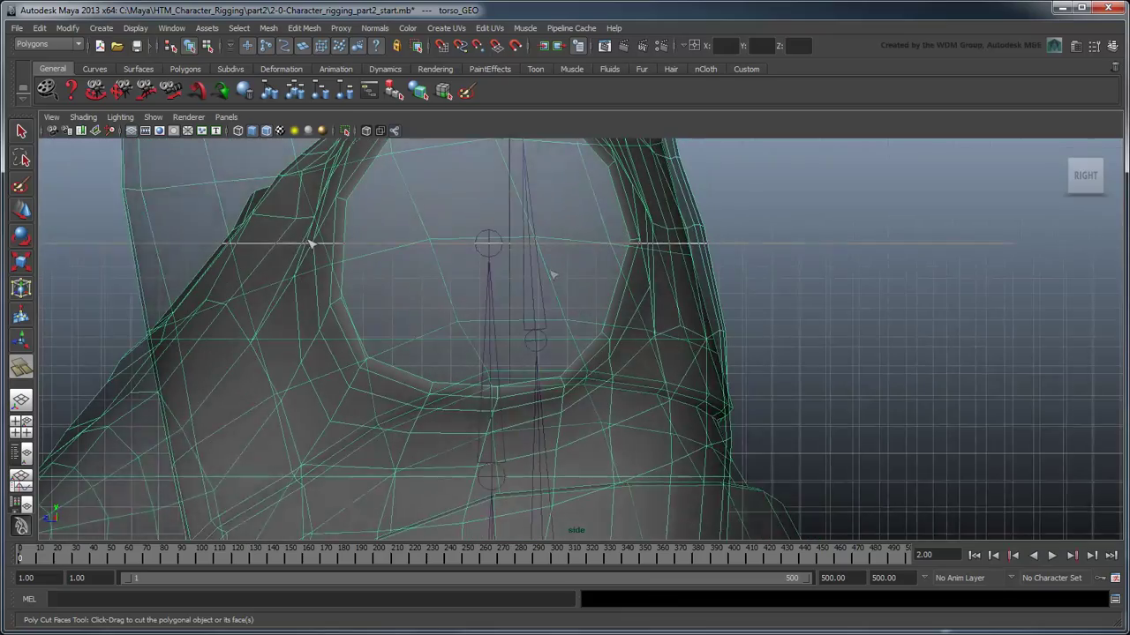
- Cut torso_GEO horizontally through the topmost spine joint at armhole height and leave the Cut Faces Tool
shift+drag(311, 243, 312, 243)
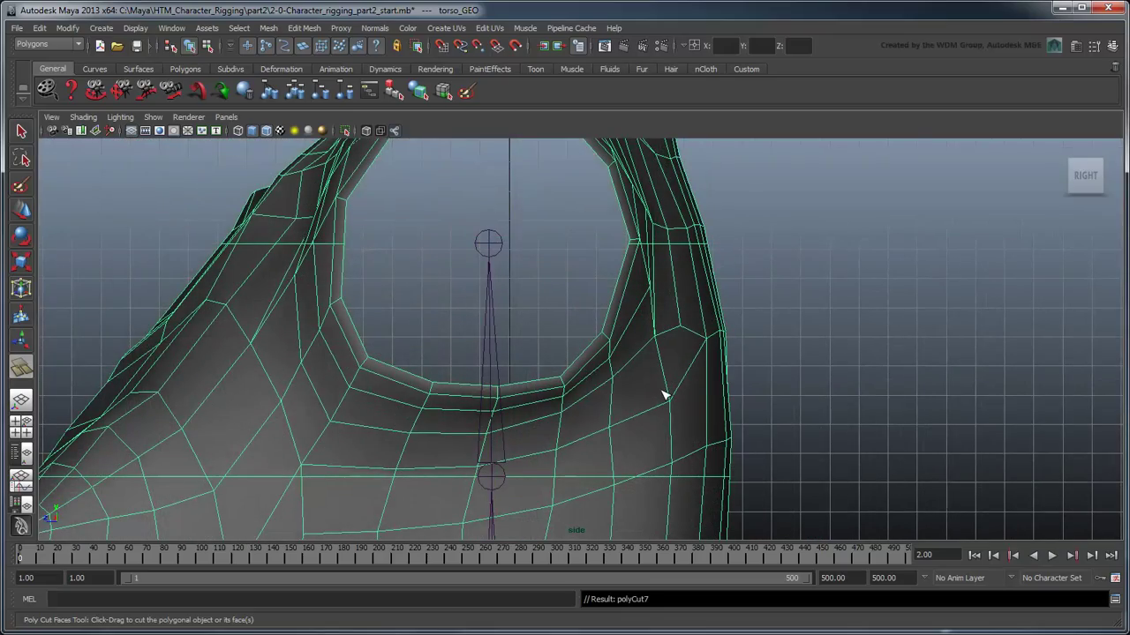
scroll(663, 396, down, 6)
alt+middle_drag(673, 404, 639, 290)
scroll(630, 323, down, 2)
scroll(631, 293, down, 1)
key(q)
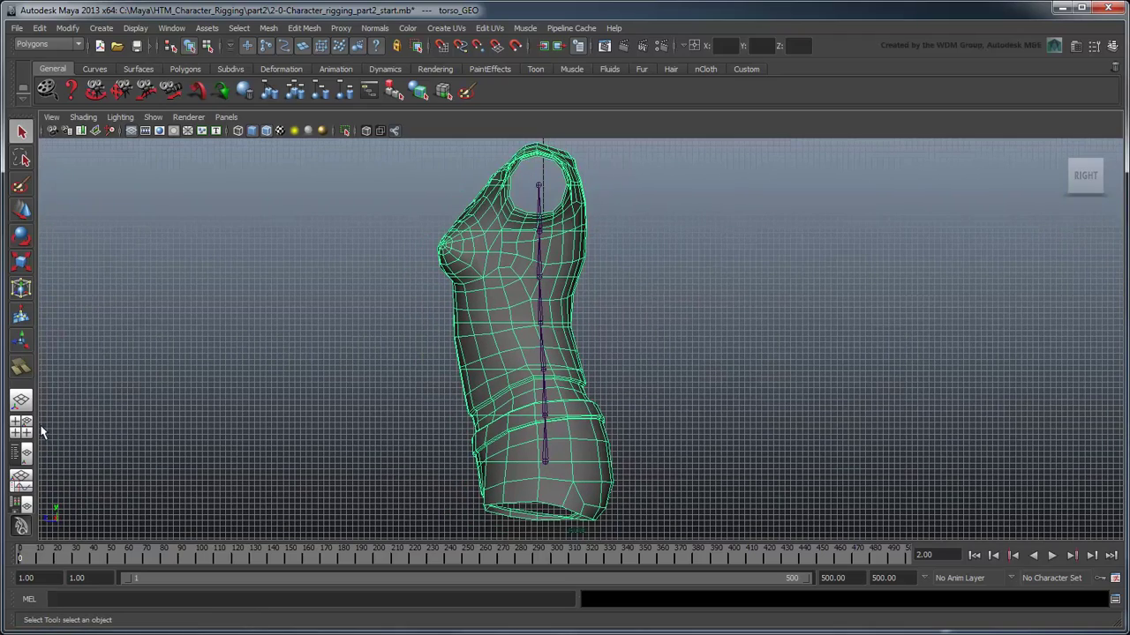
- Examine the new cut edges around torso_GEO from the front and side in the perspective view
click(21, 401)
alt+middle_drag(783, 334, 748, 302)
scroll(748, 303, down, 2)
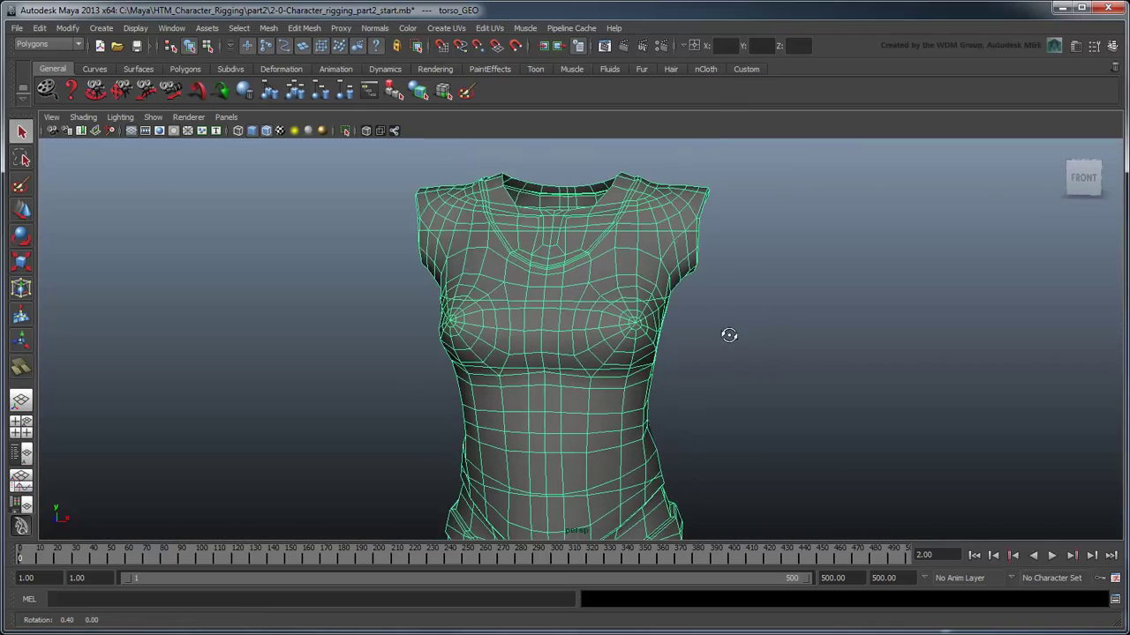
alt+drag(729, 333, 694, 328)
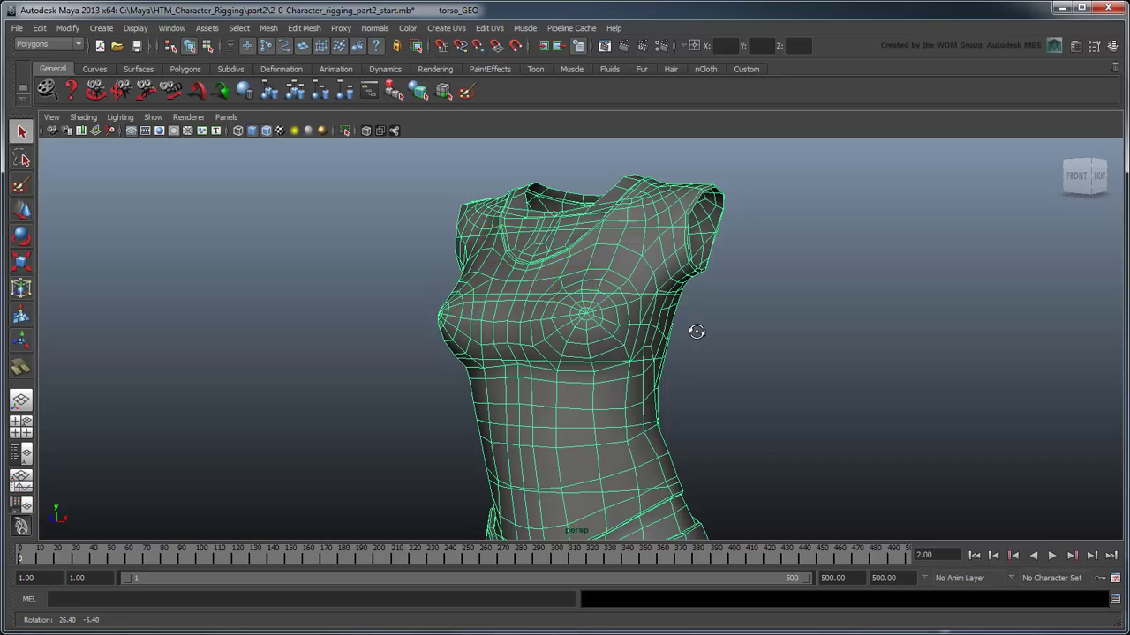
scroll(717, 335, up, 5)
alt+drag(716, 350, 616, 415)
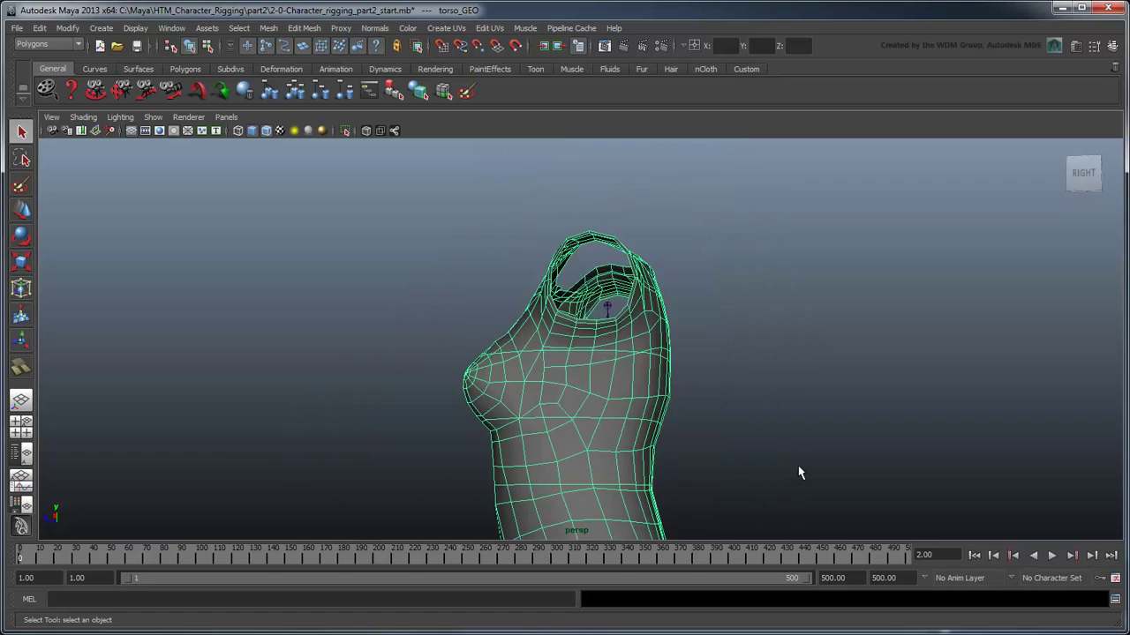
scroll(759, 380, up, 5)
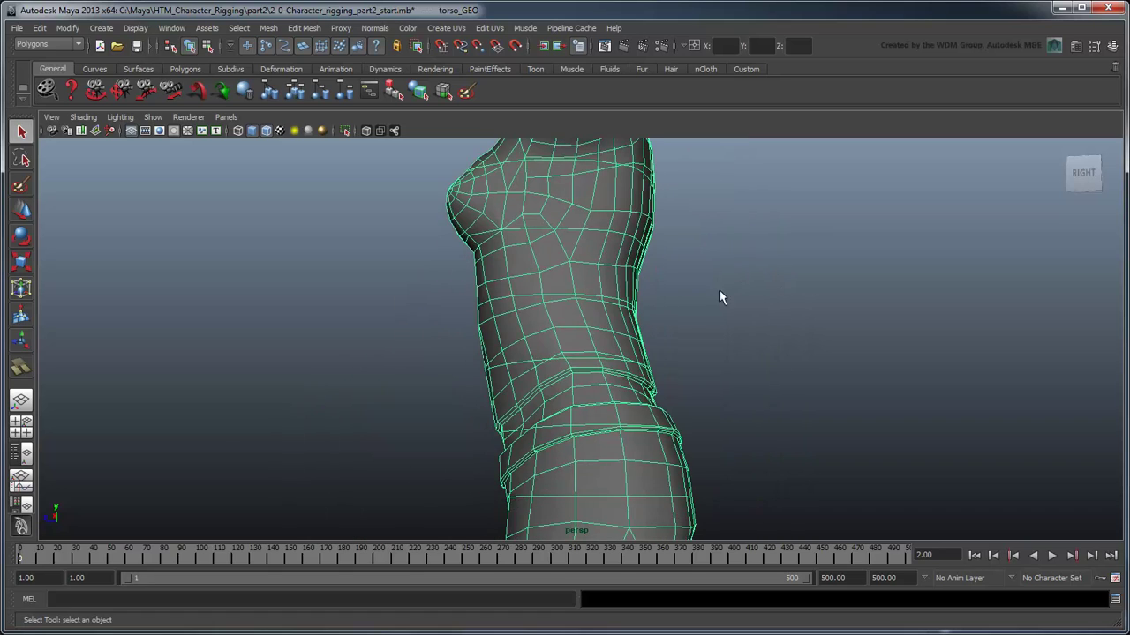
alt+drag(719, 292, 751, 382)
scroll(750, 389, down, 1)
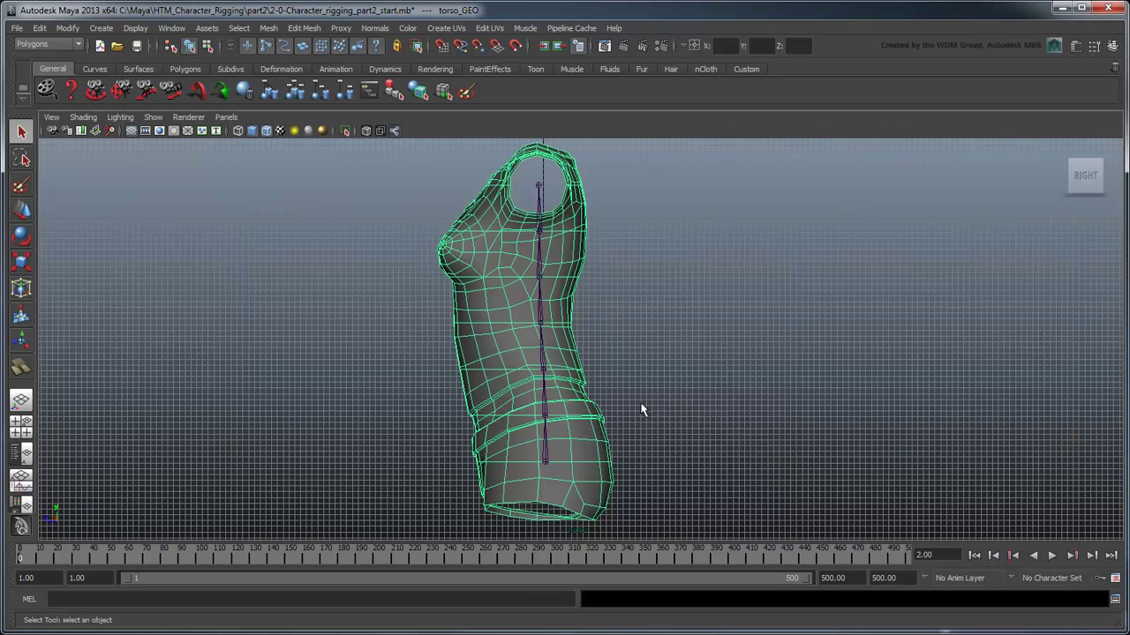
- Hide joints in the side view so that only the torso mesh can be selected
alt+drag(642, 410, 584, 373)
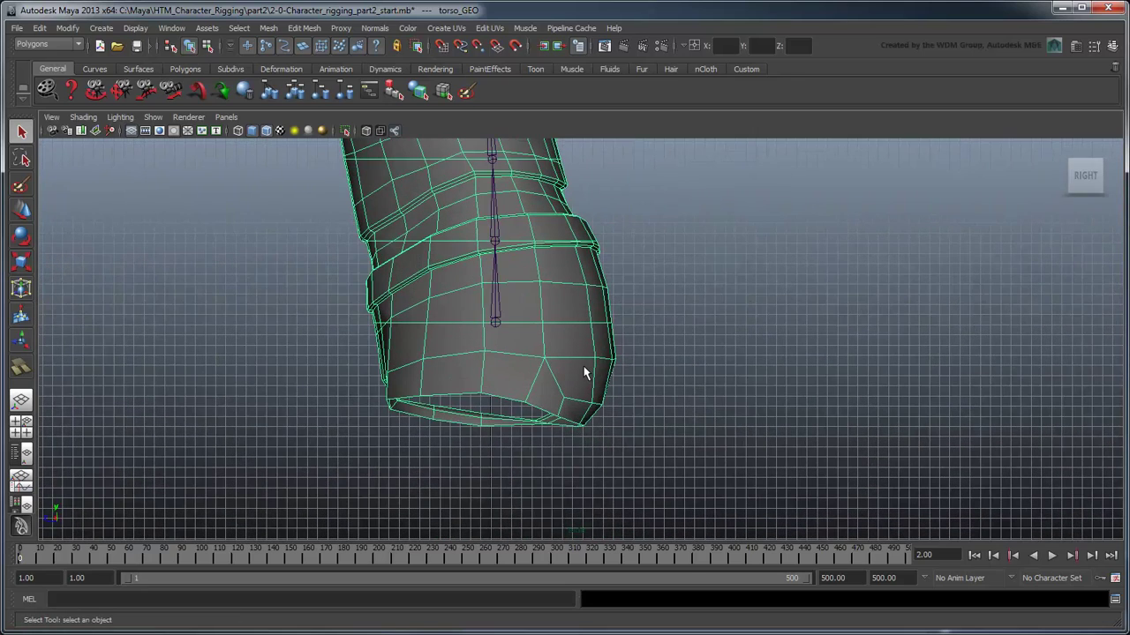
right_drag(584, 373, 585, 397)
drag(712, 466, 325, 326)
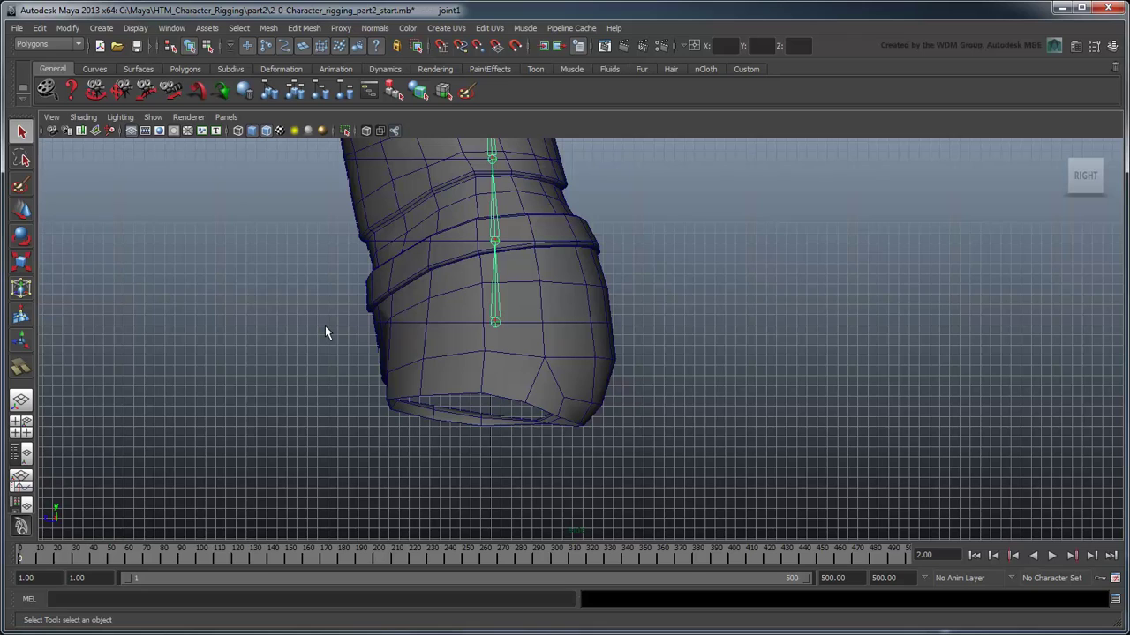
click(153, 117)
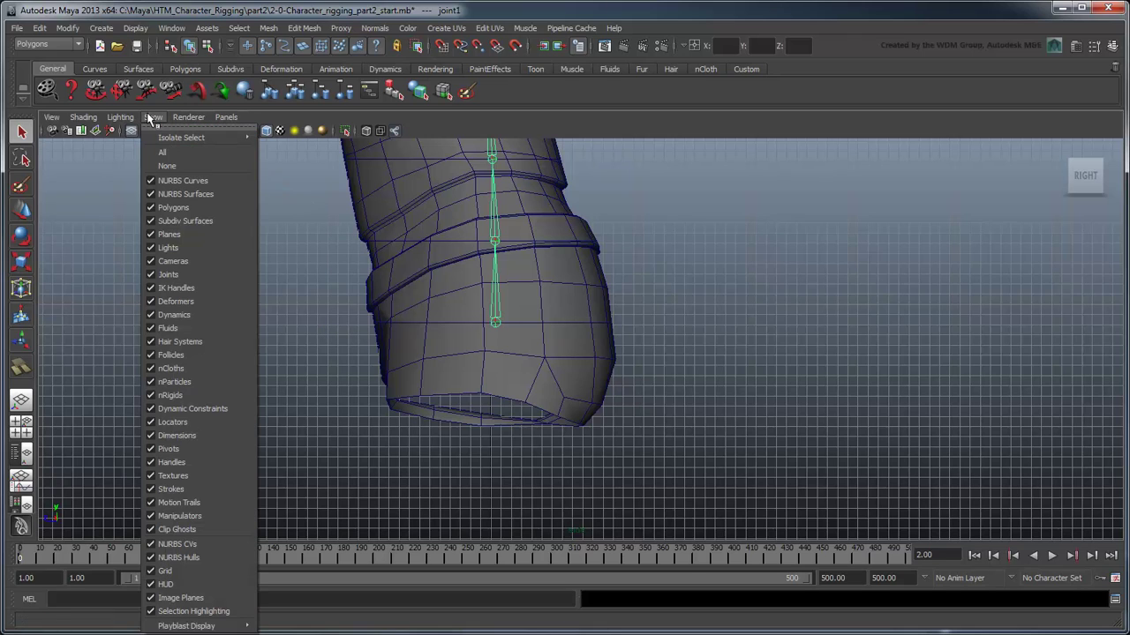
click(238, 274)
- Extract the torso_GEO faces below the lowest horizontal cut as a separate hip piece
right_drag(597, 380, 649, 425)
drag(672, 457, 332, 328)
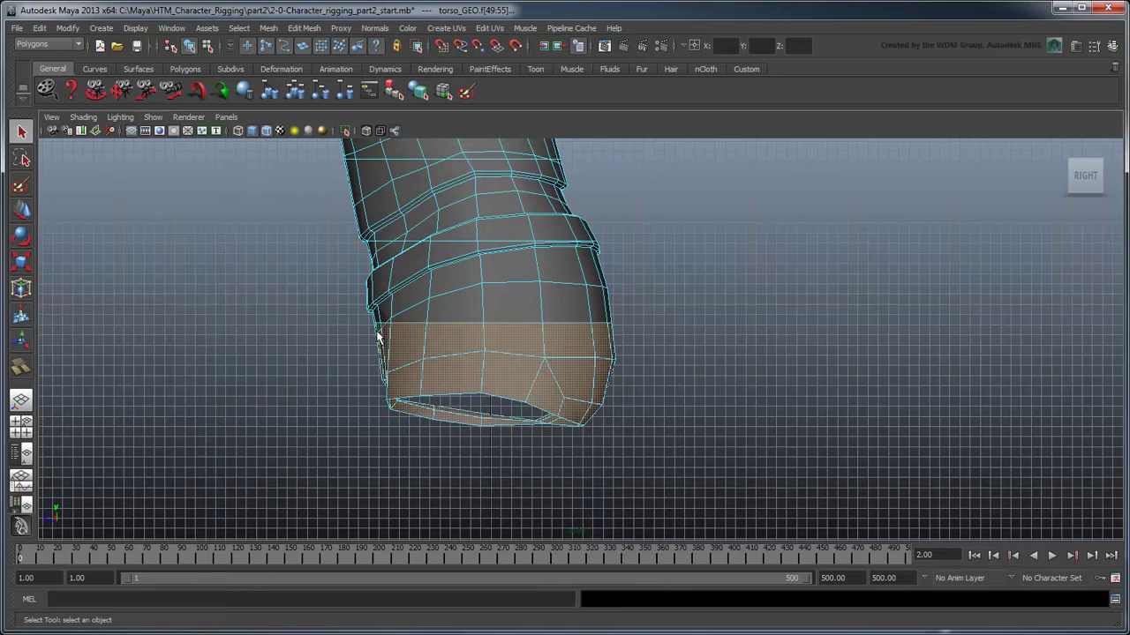
click(267, 27)
click(286, 76)
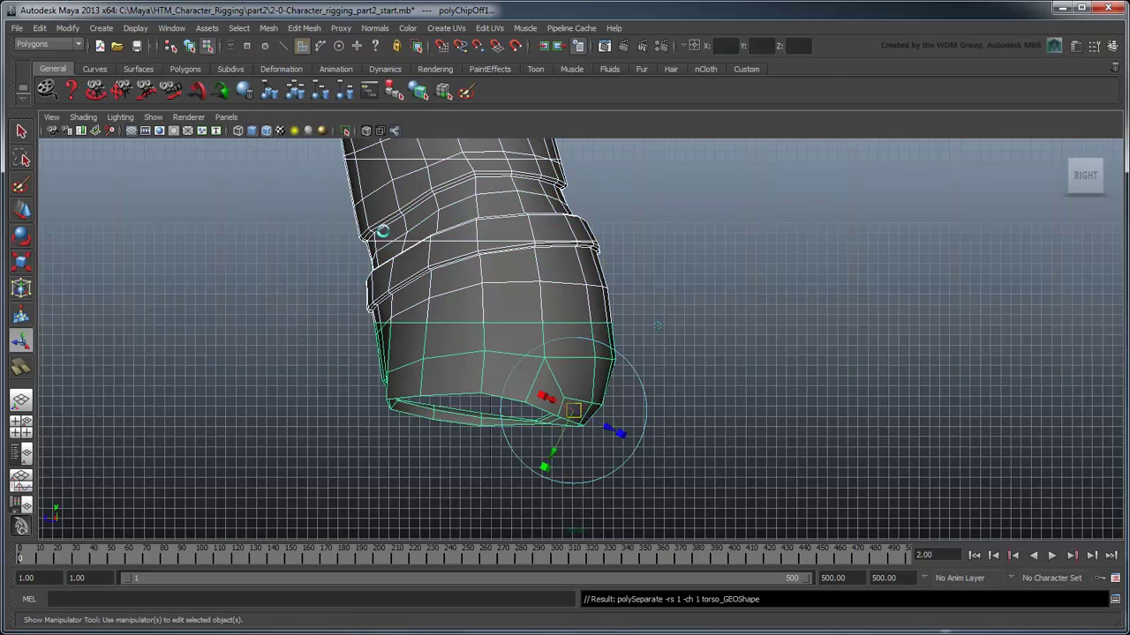
- Extract the band of torso faces between the root joint cut and the second joint cut
alt+middle_drag(444, 275, 440, 345)
key(q)
drag(625, 386, 314, 312)
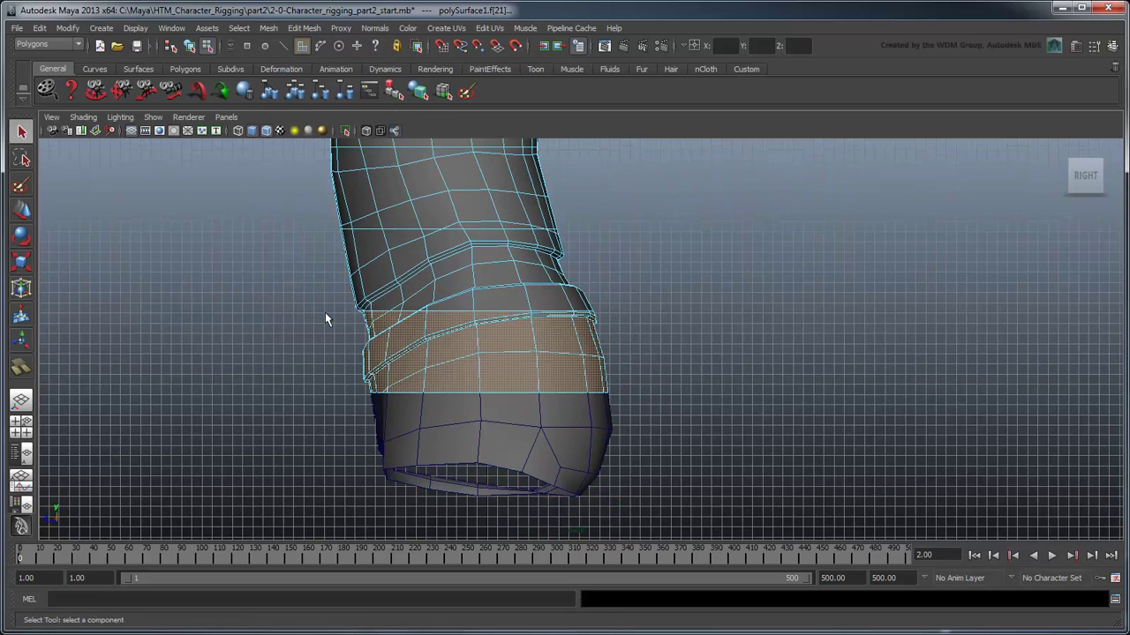
click(269, 27)
click(288, 76)
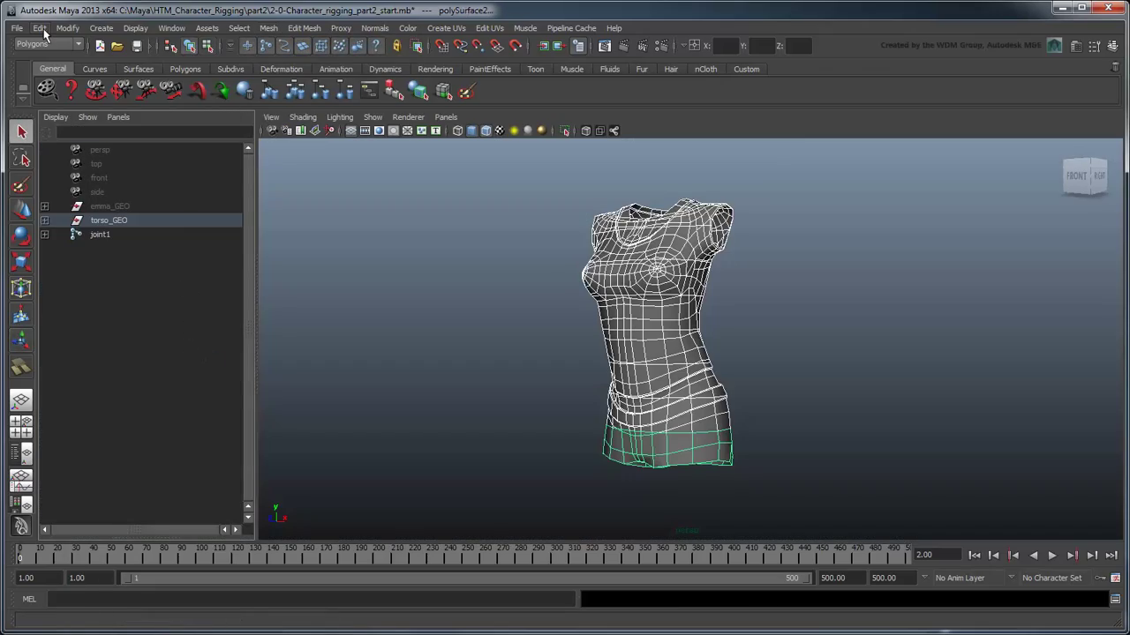
- Delete the construction history of all the extracted torso pieces
click(40, 28)
mouse_move(101, 175)
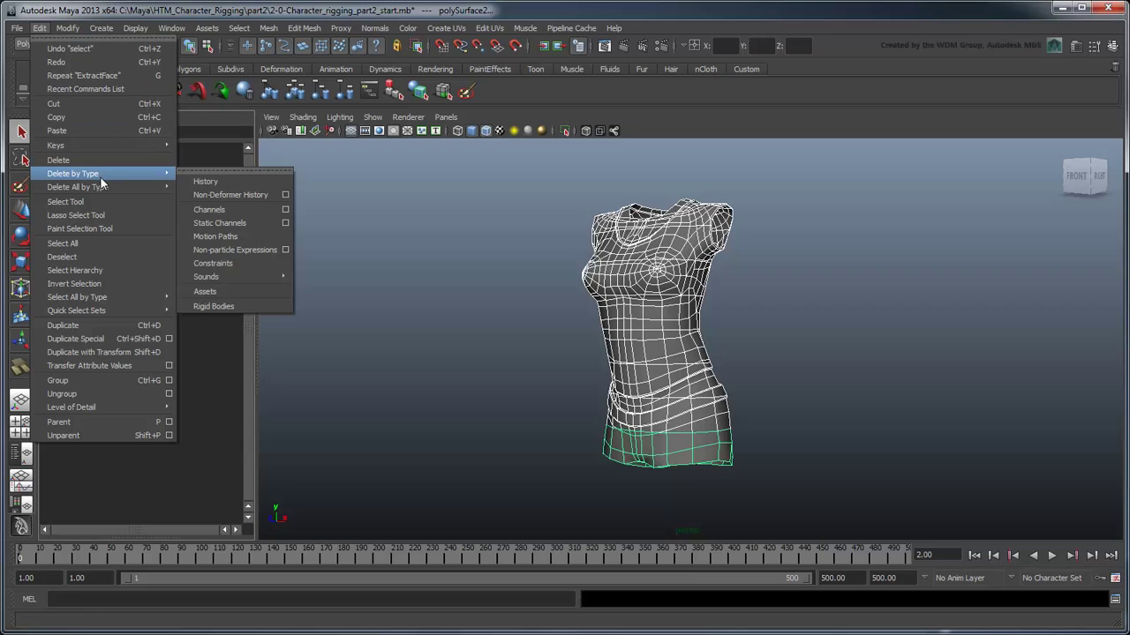
click(217, 183)
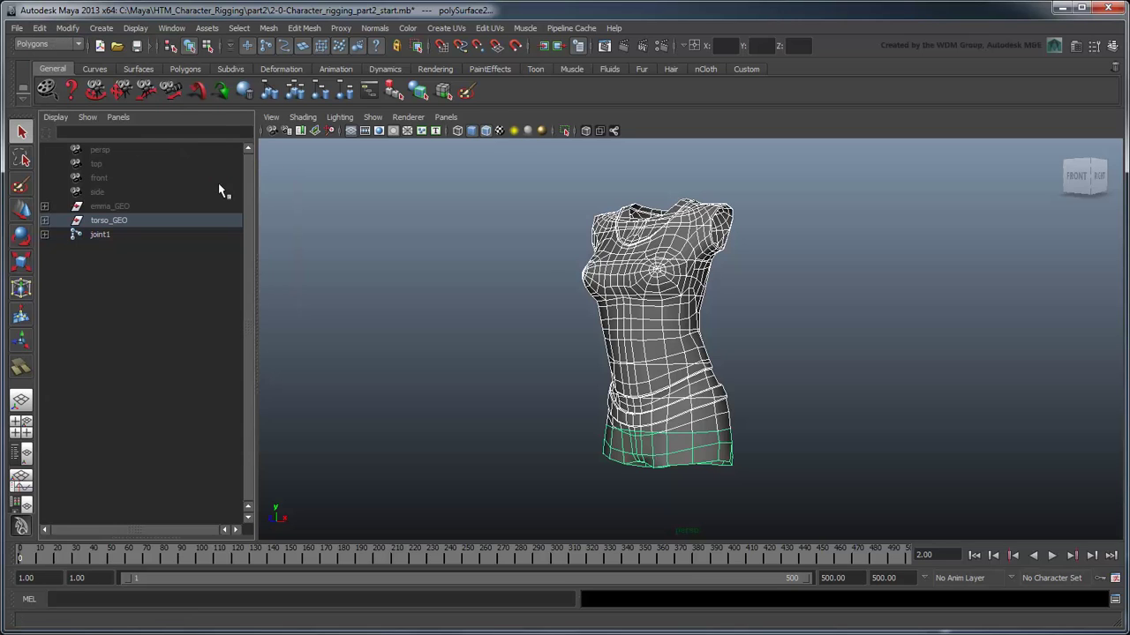
- Expand the torso_GEO hierarchy and rename the lowest piece hip_GEO and the topmost piece shoulder_GEO
shift+click(44, 220)
click(135, 420)
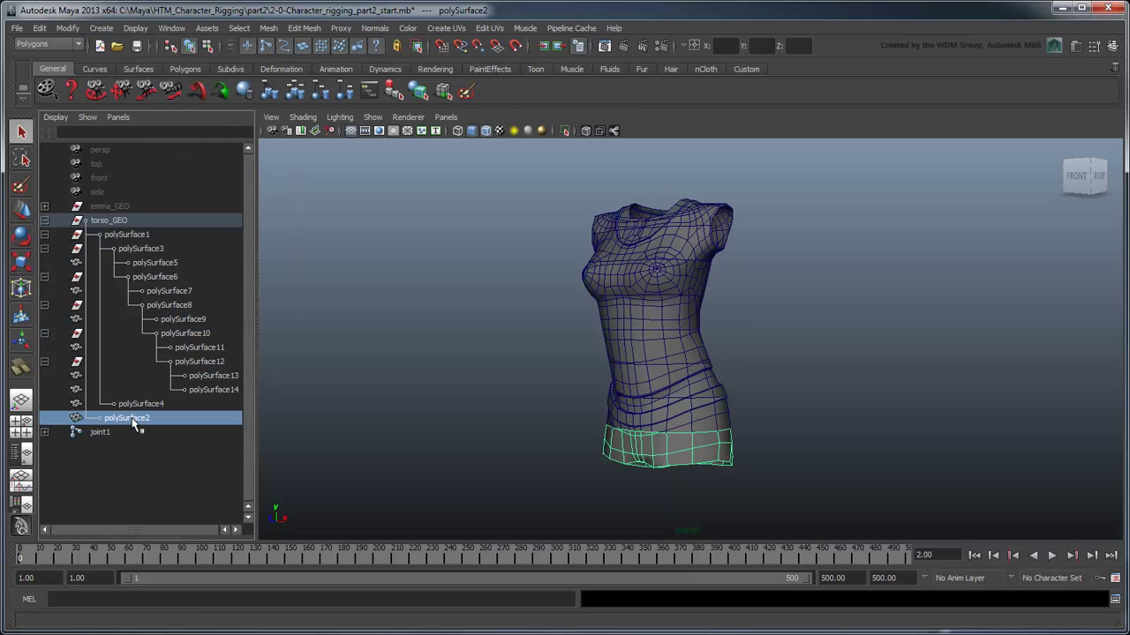
double_click(132, 420)
text(hip_GEO)
key(Return)
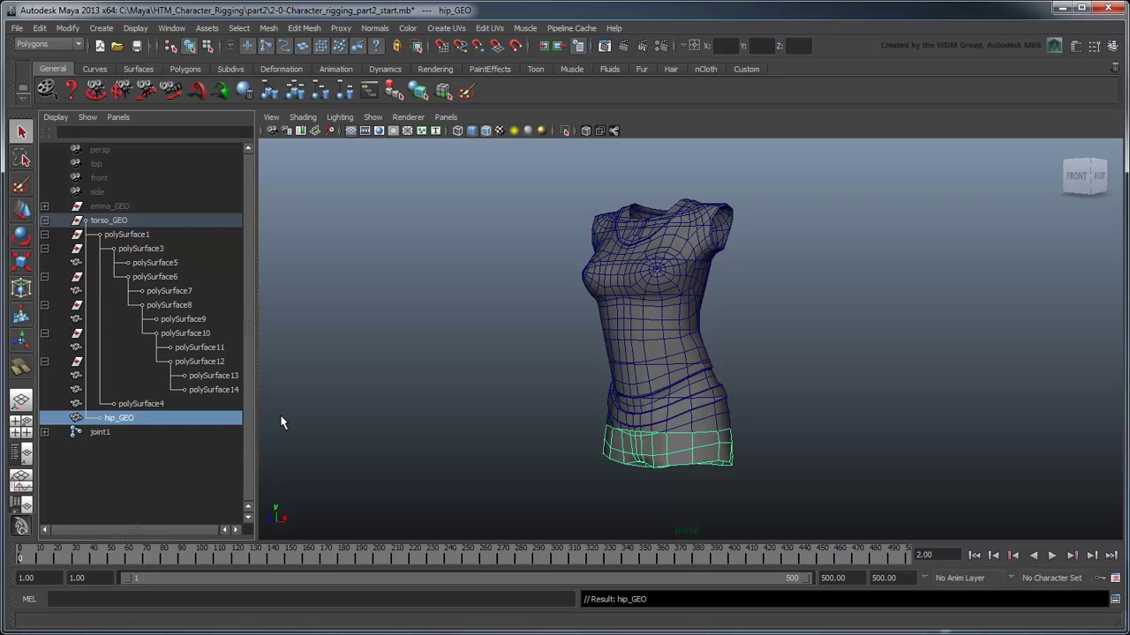
click(225, 390)
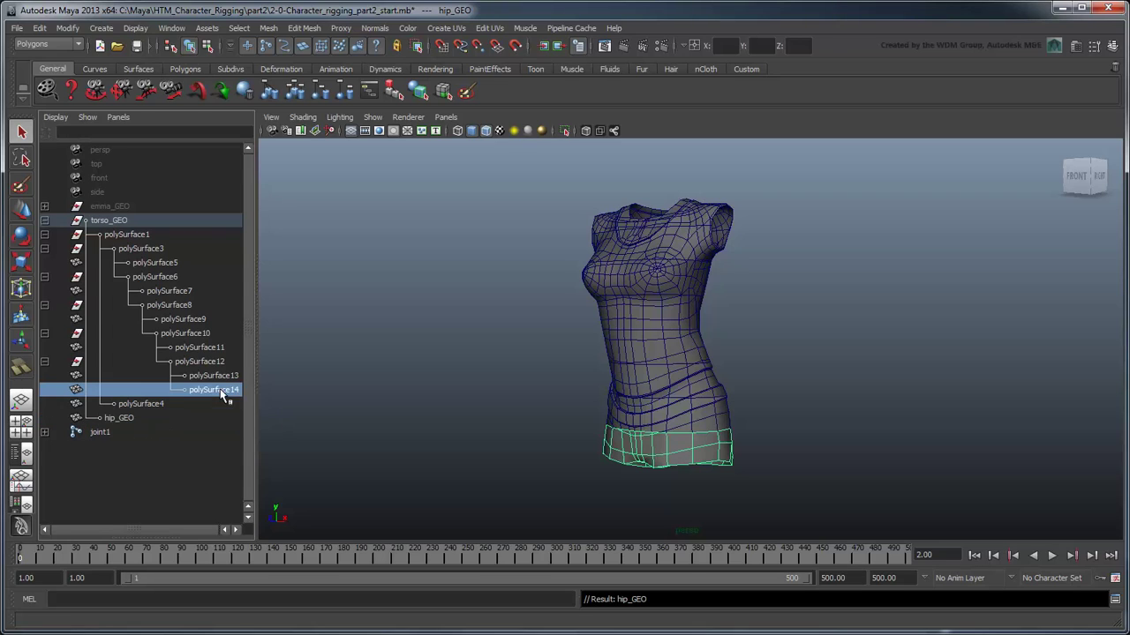
double_click(222, 390)
text(shoulder_GEO)
key(Return)
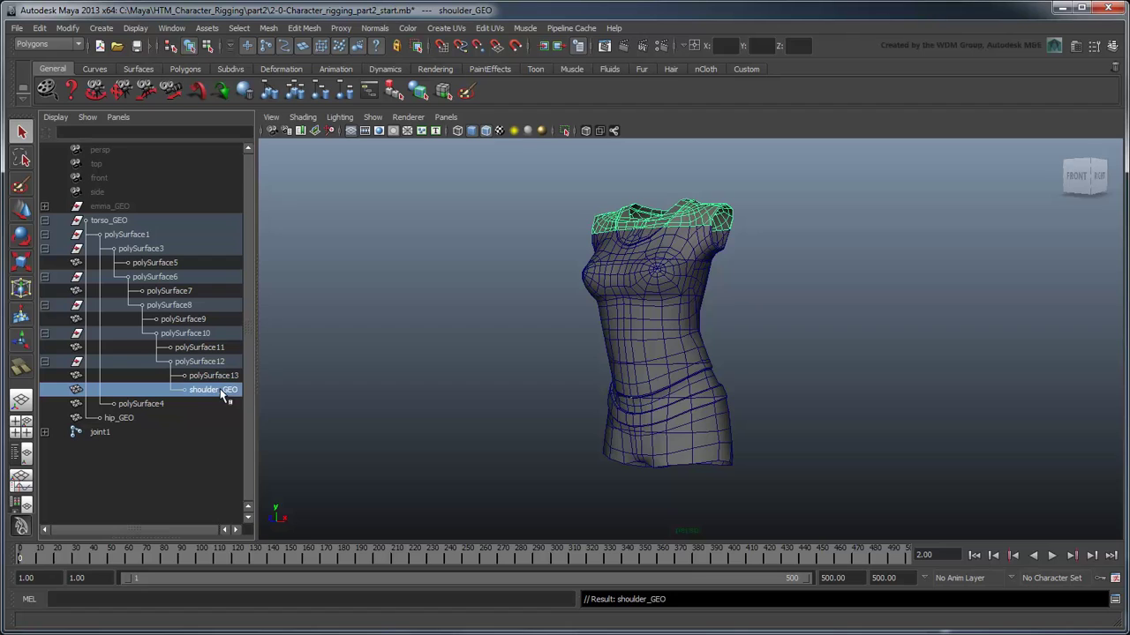
- Rename the three torso pieces directly above the hips, from bottom to top, spine1_GEO, spine2_GEO and spine3_GEO
click(166, 405)
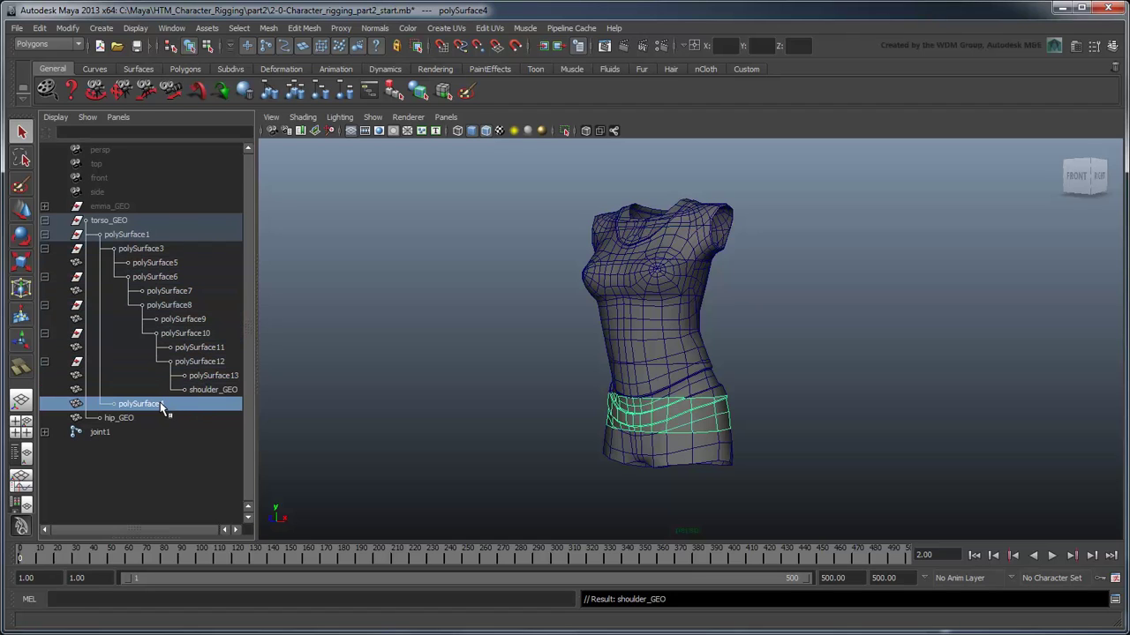
double_click(167, 405)
text(spine1_GEO)
key(Return)
click(152, 262)
double_click(152, 262)
text(spine2_GEO)
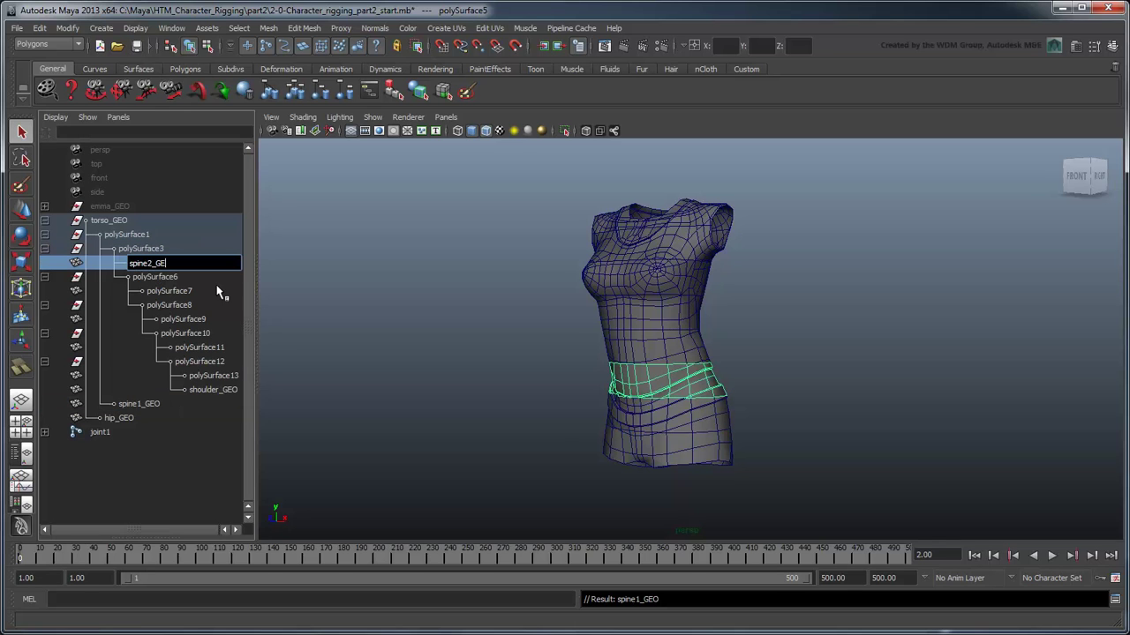
key(Return)
double_click(180, 291)
text(spine)
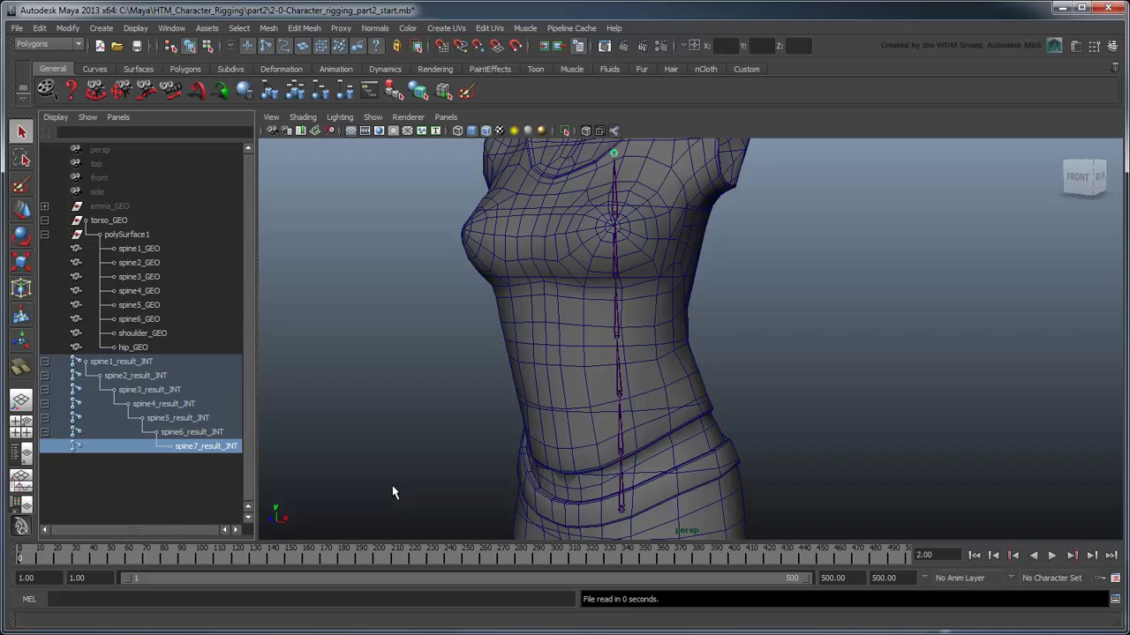
- Display the local rotation axes of all joints from spine1_result_JNT to spine7_result_JNT
shift+click(133, 363)
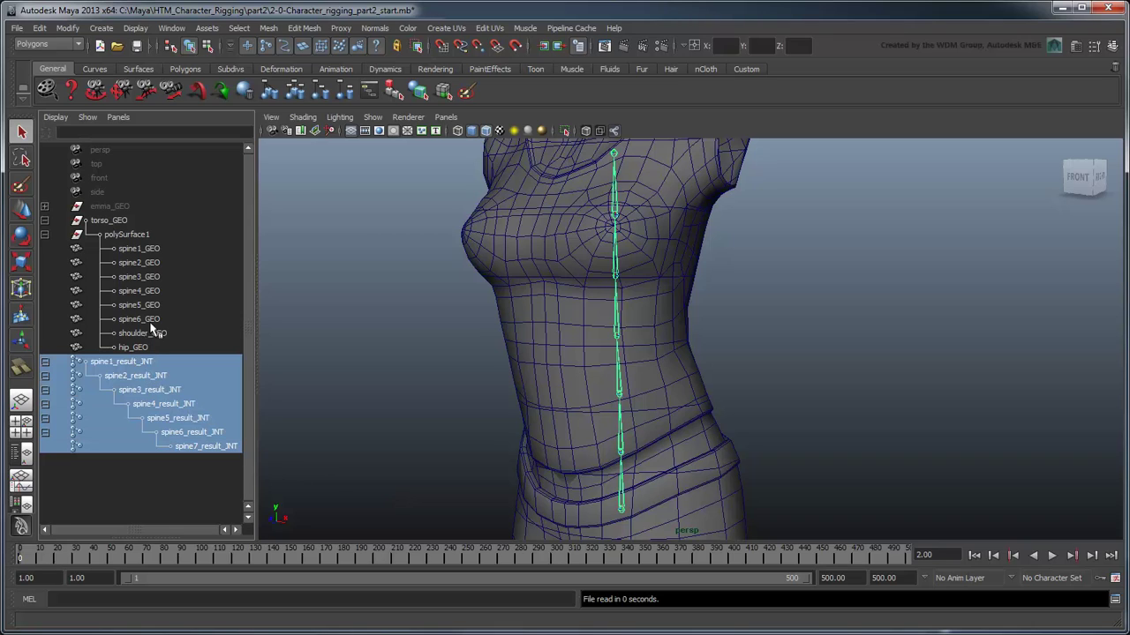
click(135, 28)
mouse_move(191, 147)
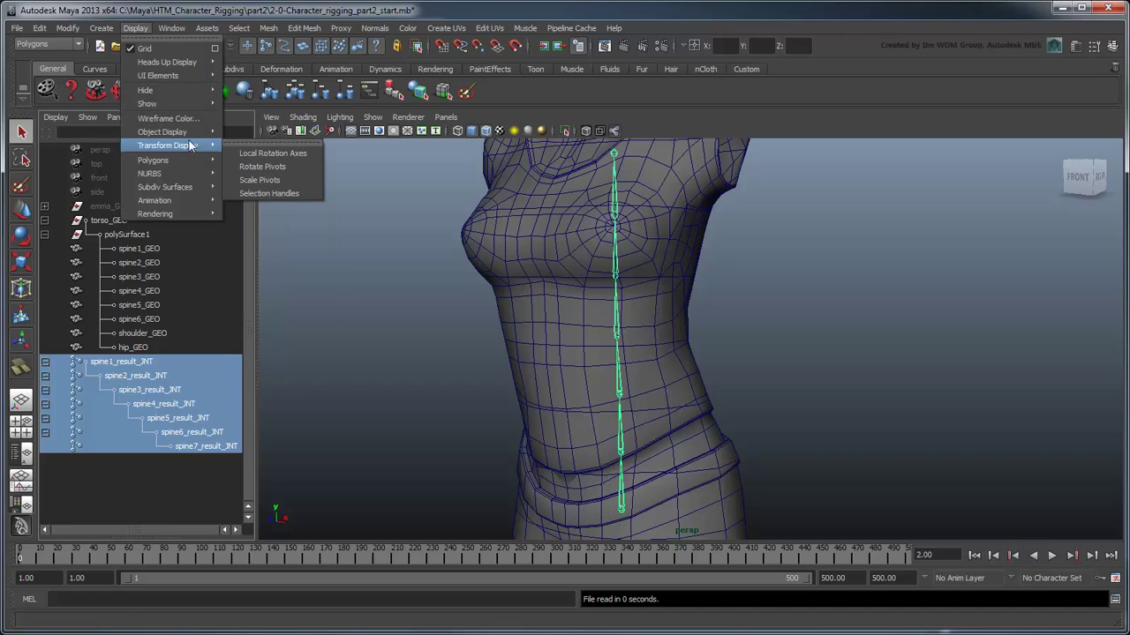
click(272, 153)
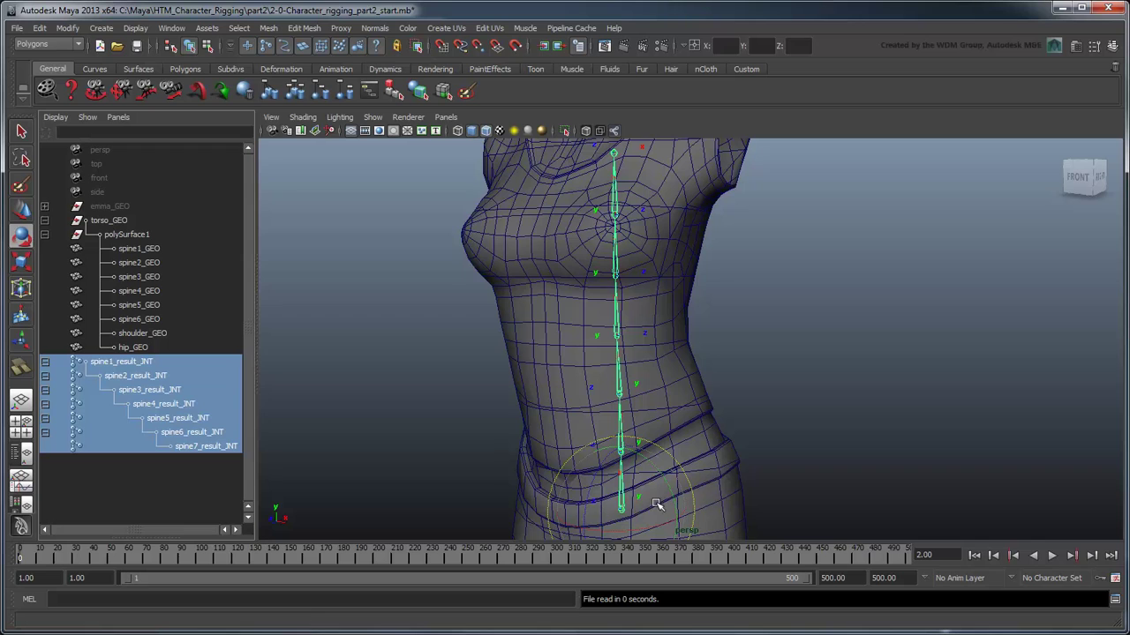
scroll(656, 481, down, 2)
drag(664, 441, 625, 436)
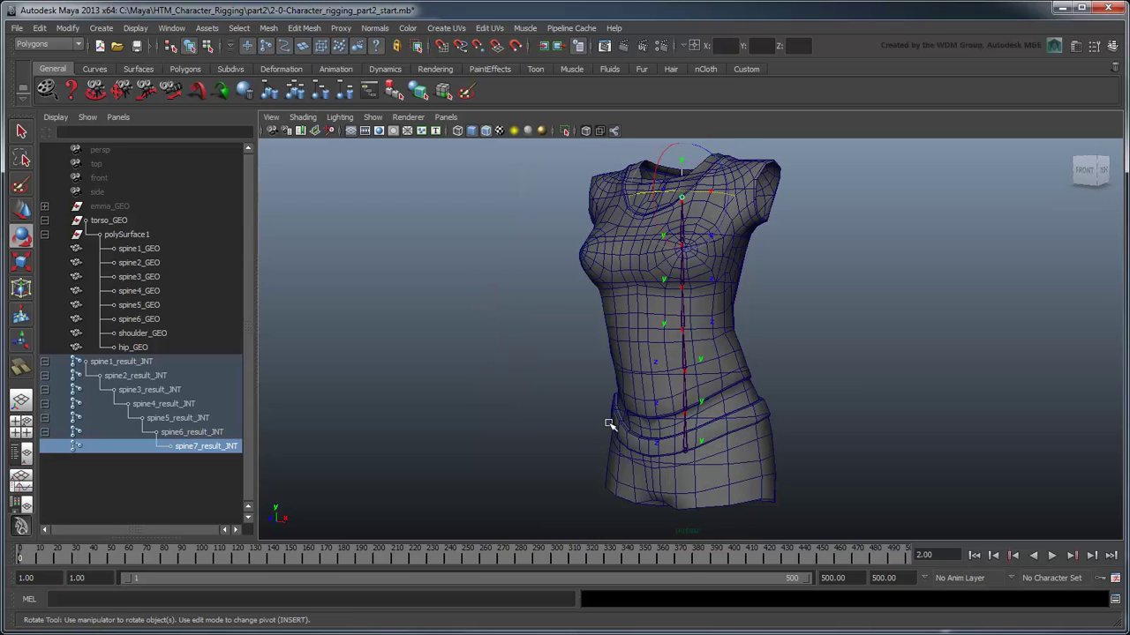
- Orient spine1_result_JNT and its children with primary axis X, secondary axis Z and secondary axis world orientation +X
click(140, 363)
key(q)
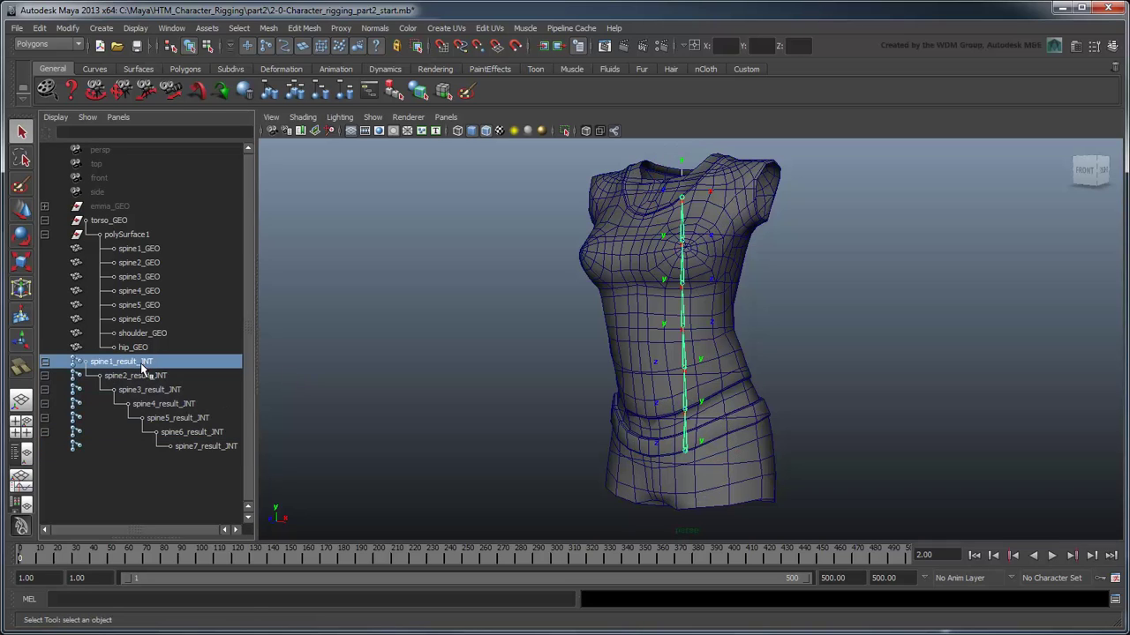
click(54, 46)
click(32, 55)
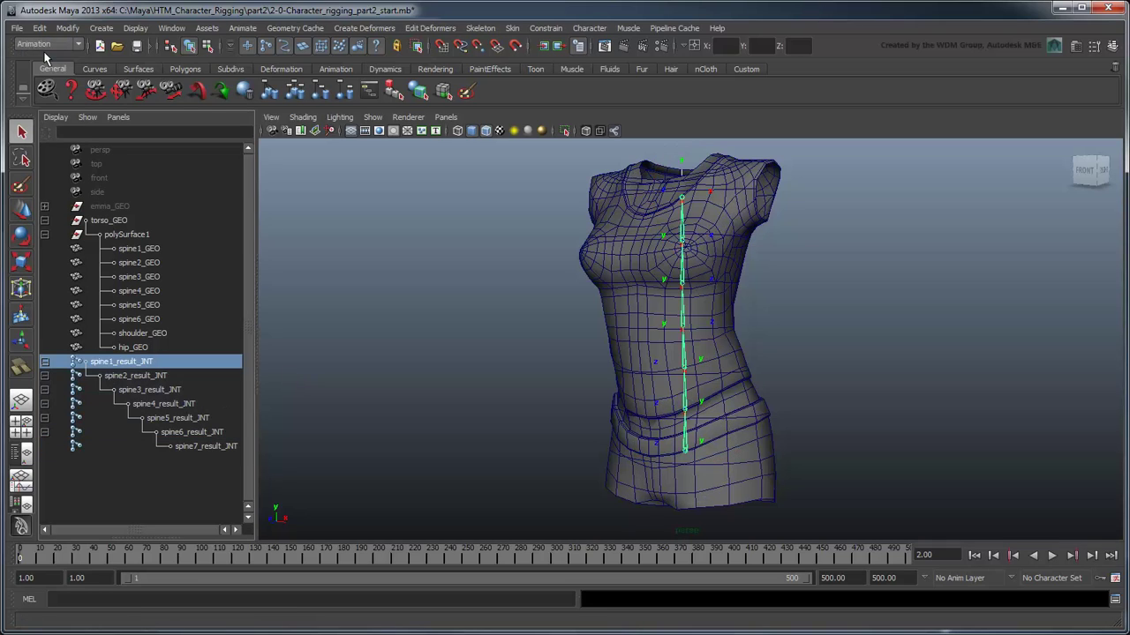
click(481, 31)
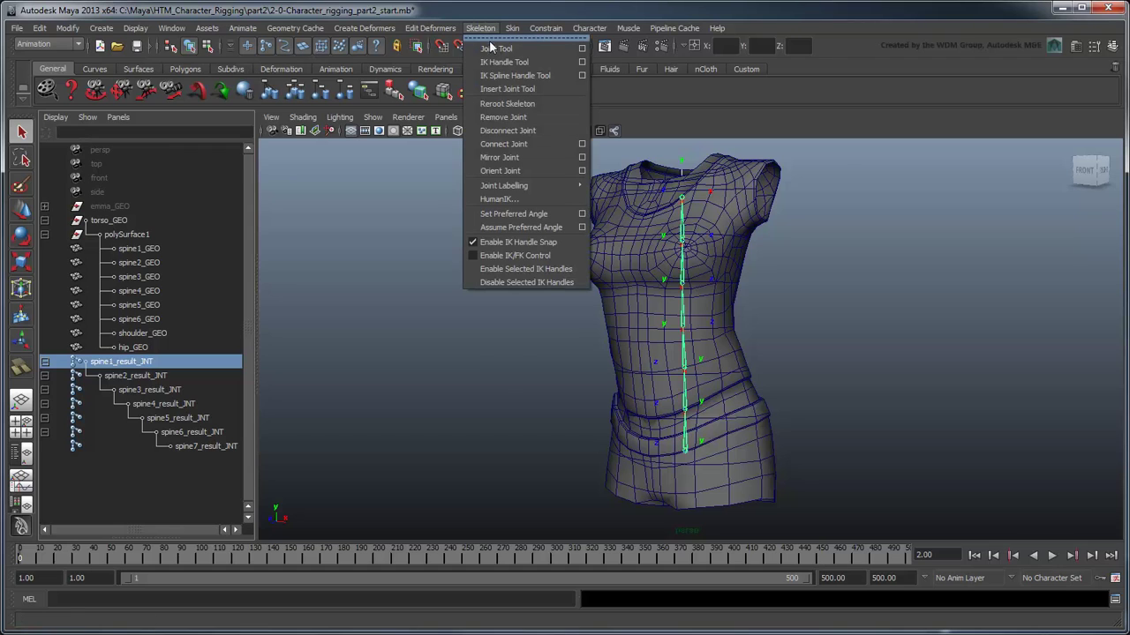
click(580, 172)
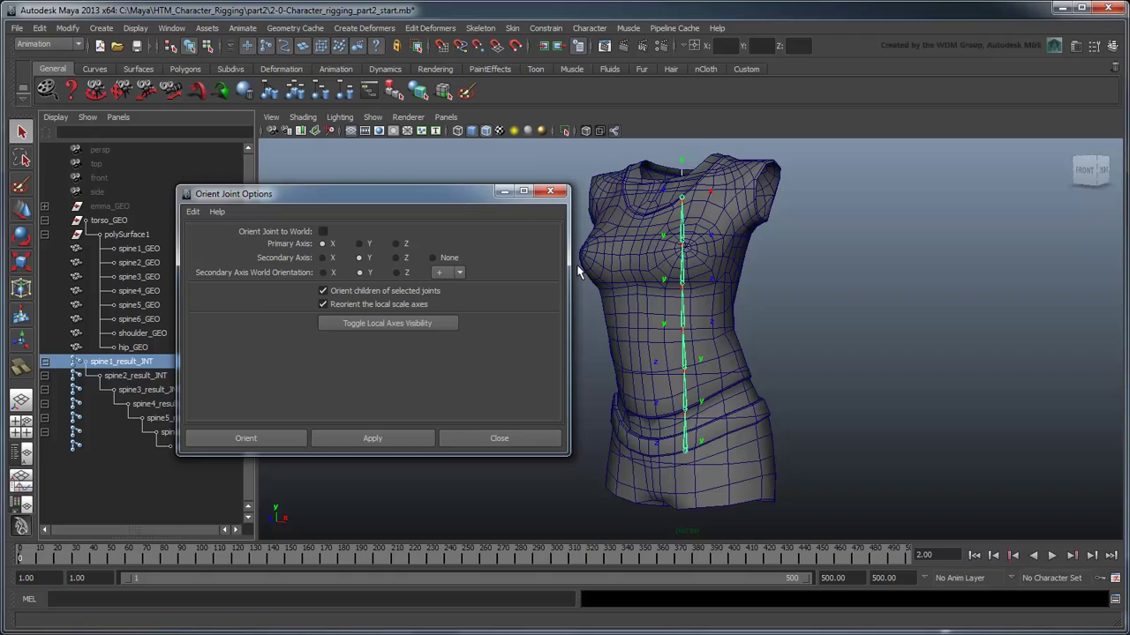
click(395, 258)
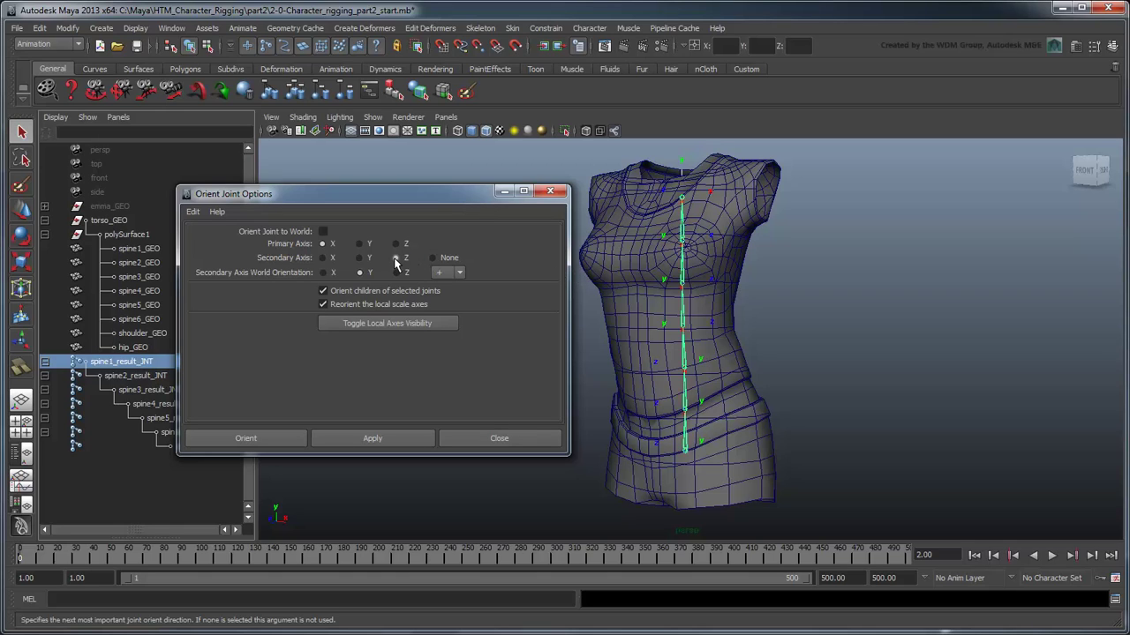
click(323, 272)
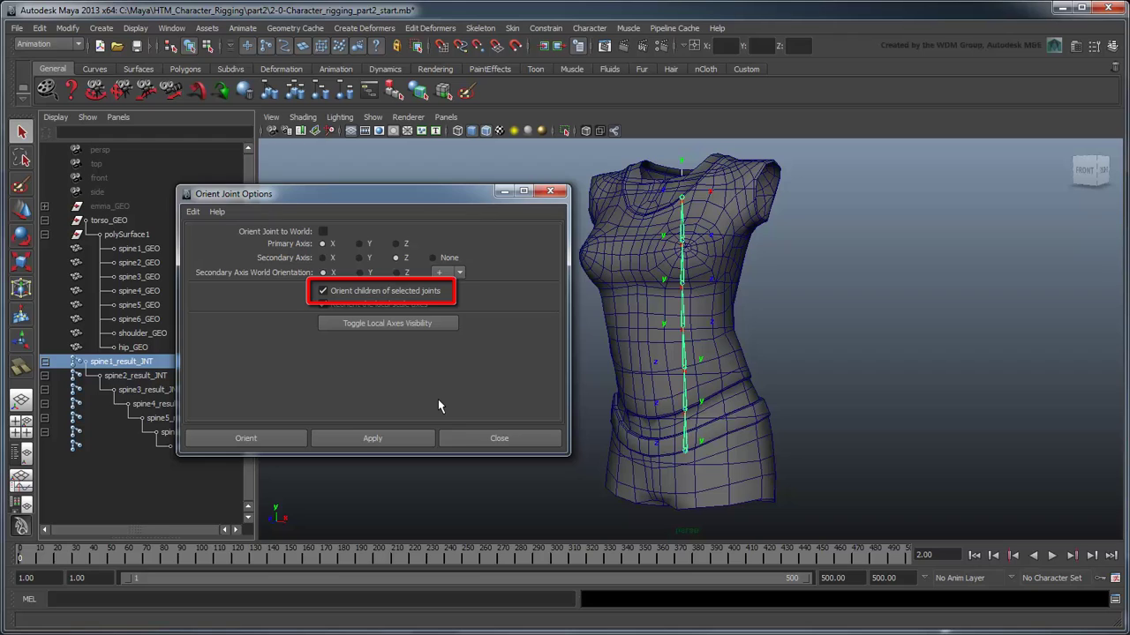
click(297, 438)
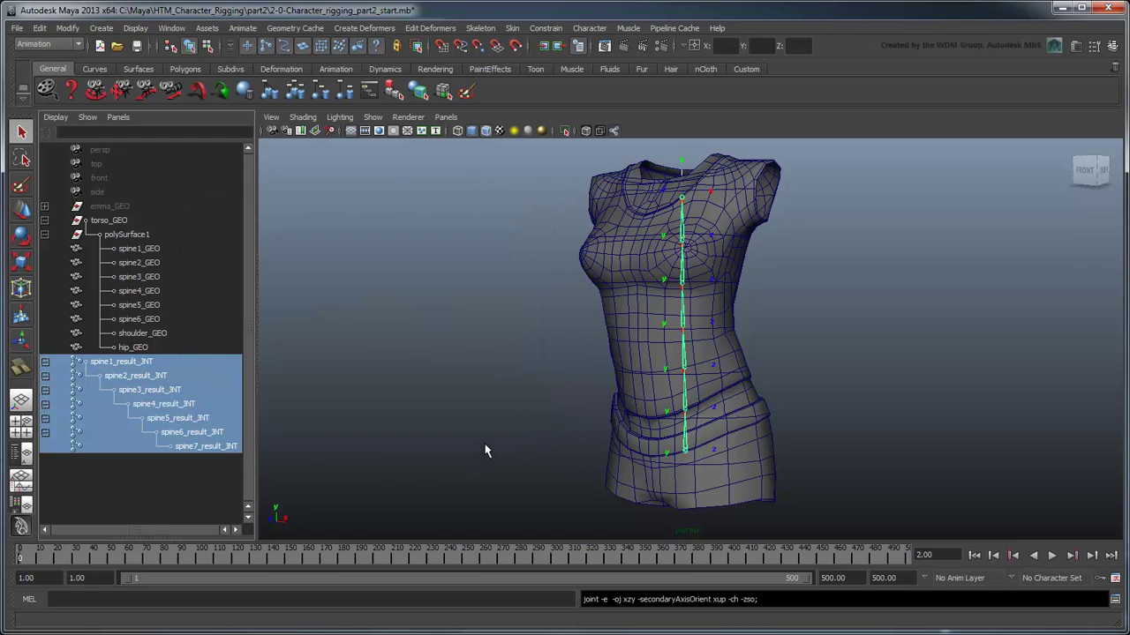
alt+drag(485, 450, 497, 425)
scroll(501, 419, up, 5)
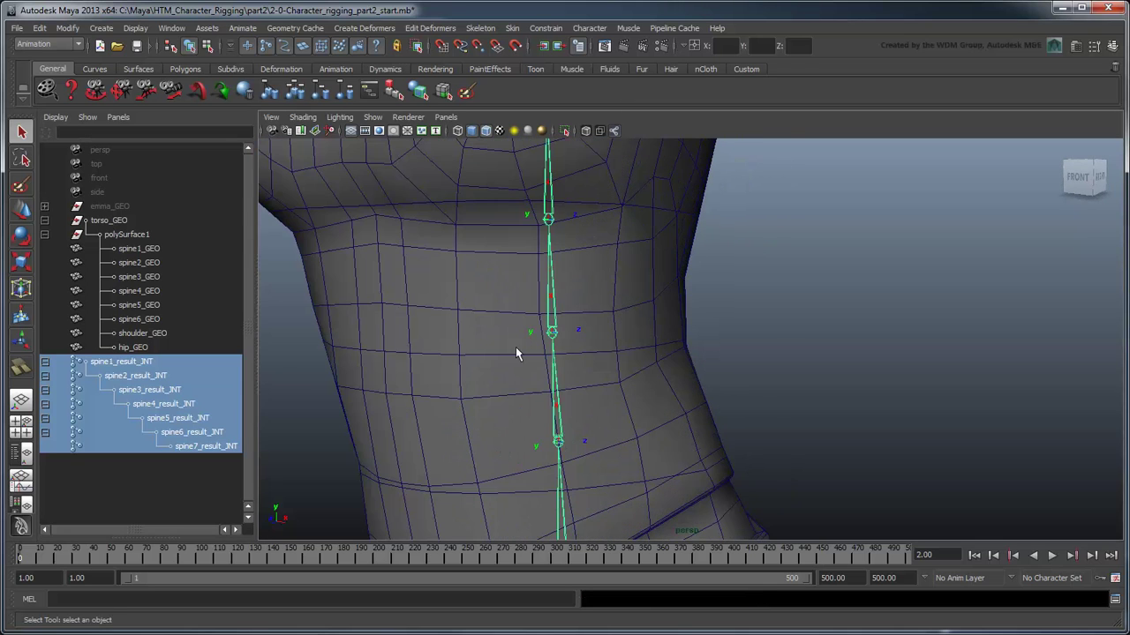
- Rotate all the selected spine result joints together about local Z by about 18 degrees to test the bend
alt+middle_drag(549, 246, 544, 447)
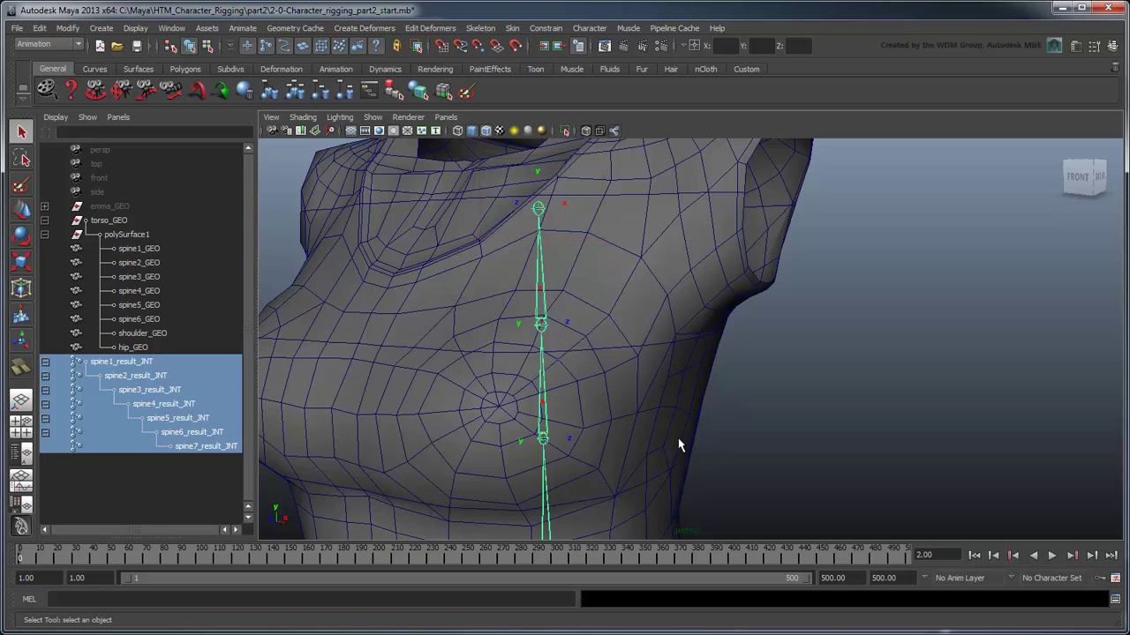
scroll(662, 428, down, 5)
alt+middle_drag(680, 441, 681, 359)
scroll(665, 356, up, 2)
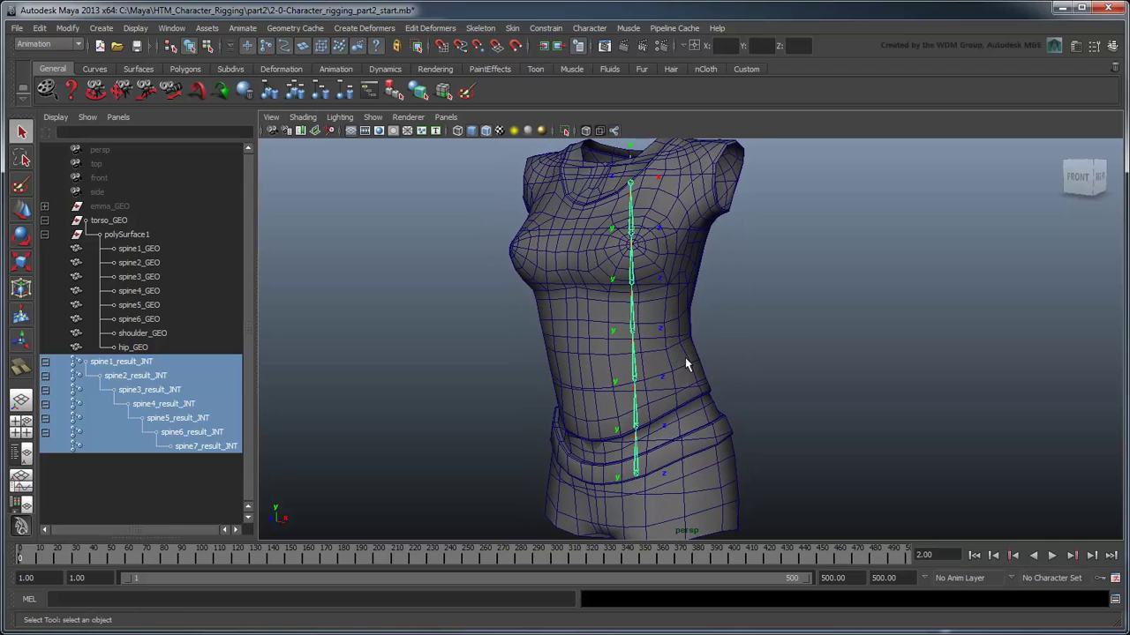
click(21, 237)
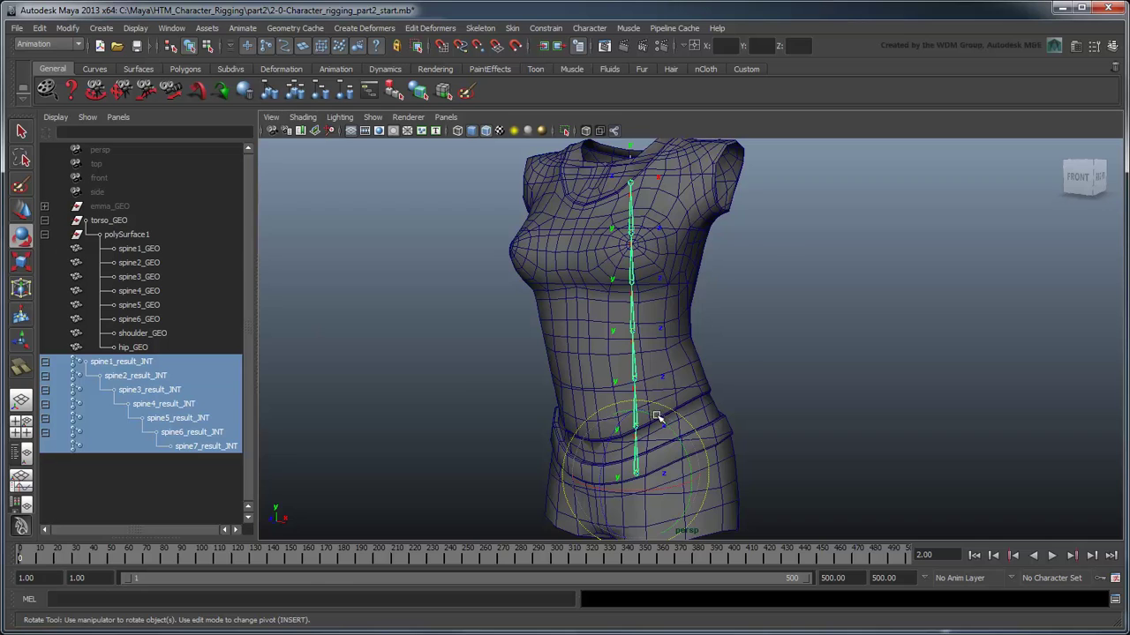
drag(657, 416, 609, 437)
key(ctrl+z)
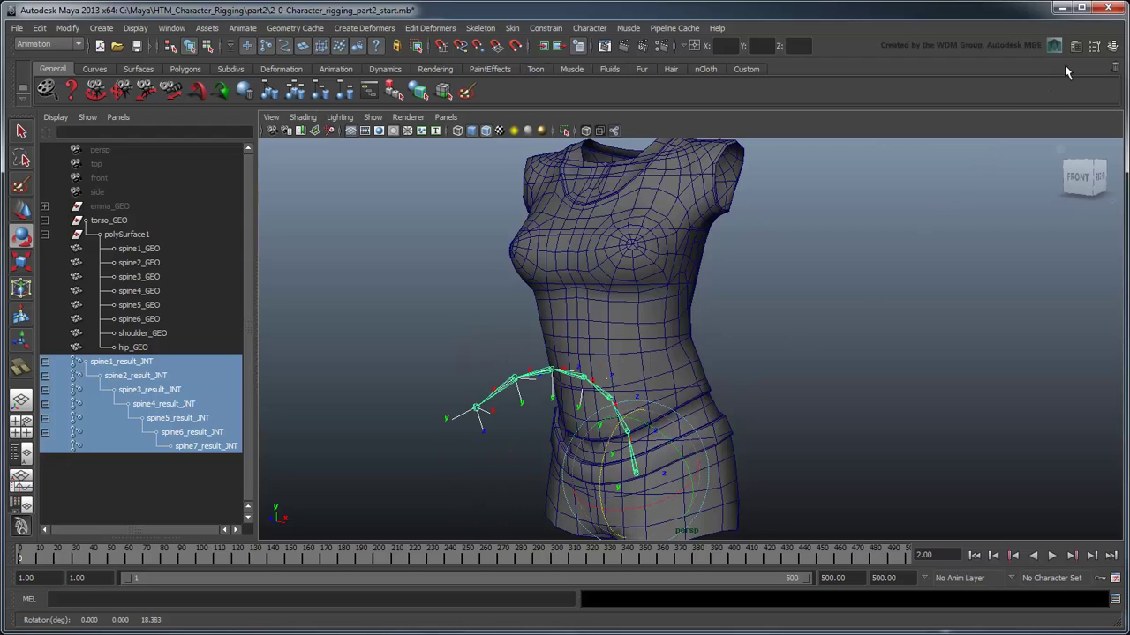
- Check the joints' rotation channels while rotating them slightly further about local Z, and undo the test rotation
click(1110, 47)
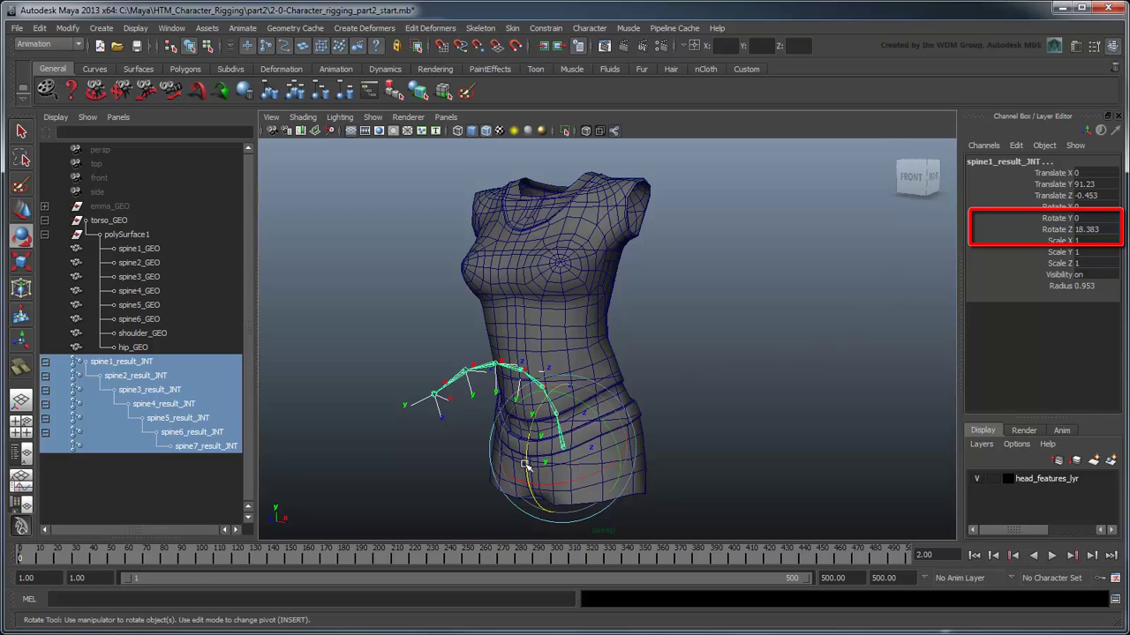
mouse_move(528, 465)
mouse_down()
mouse_move(544, 427)
mouse_move(526, 466)
mouse_up()
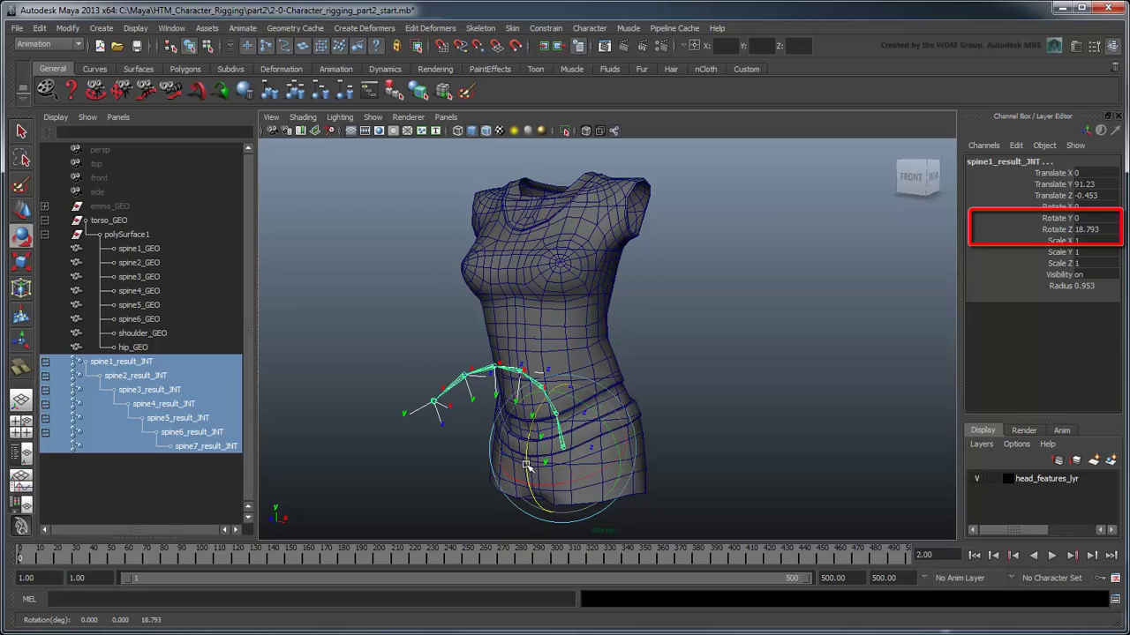
key(ctrl+z)
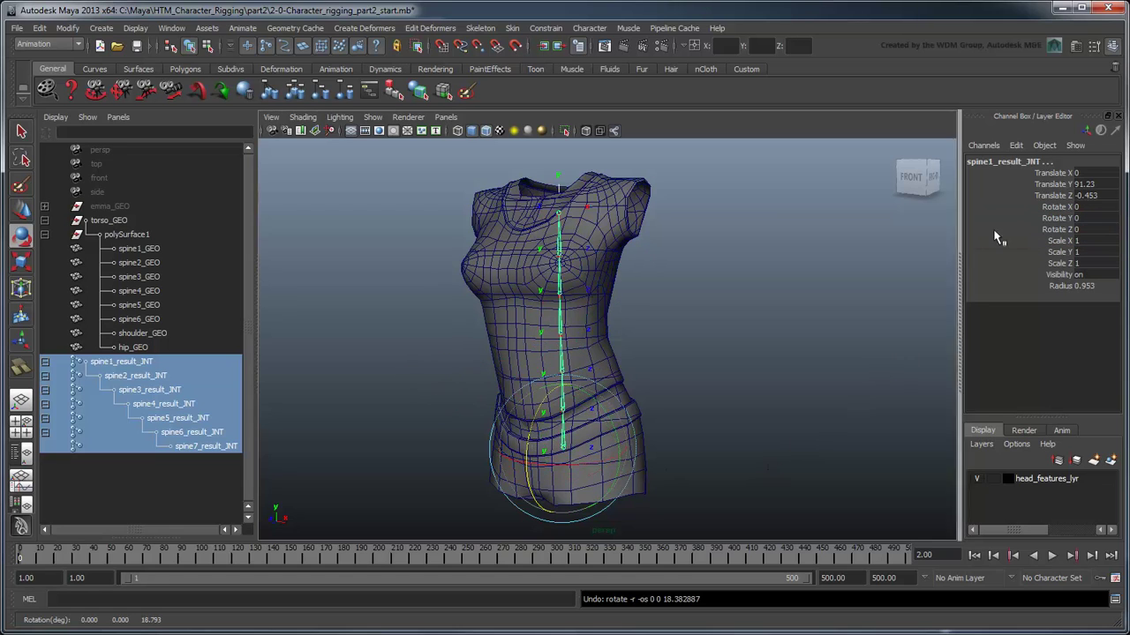
click(1119, 117)
- Hide the local rotation axes of all the spine result joints
key(q)
alt+drag(847, 460, 822, 464)
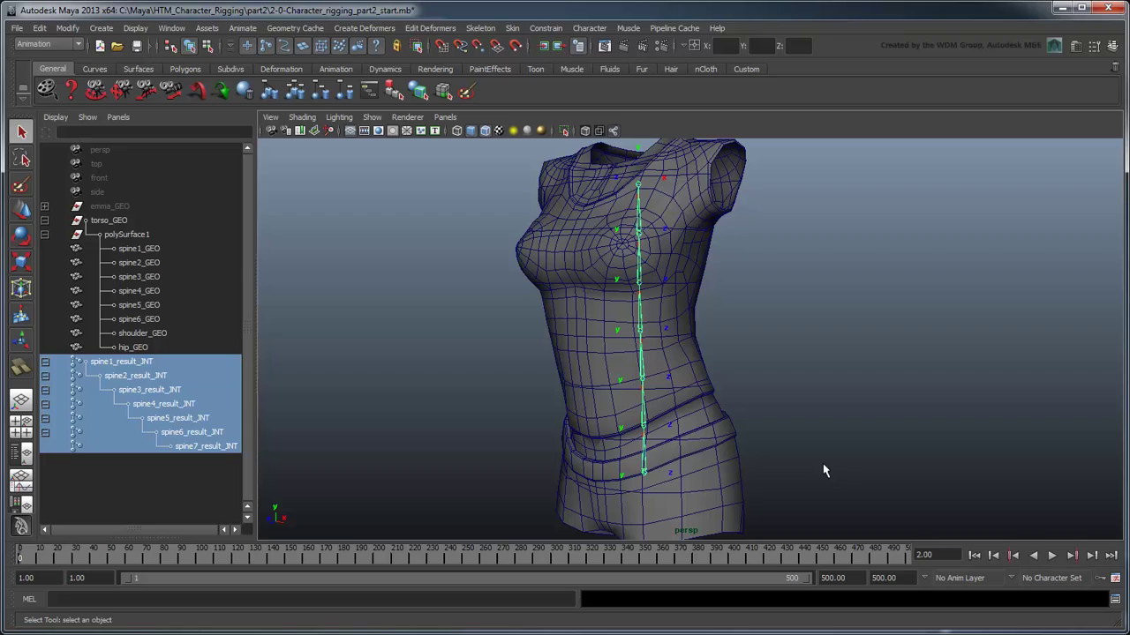
click(134, 28)
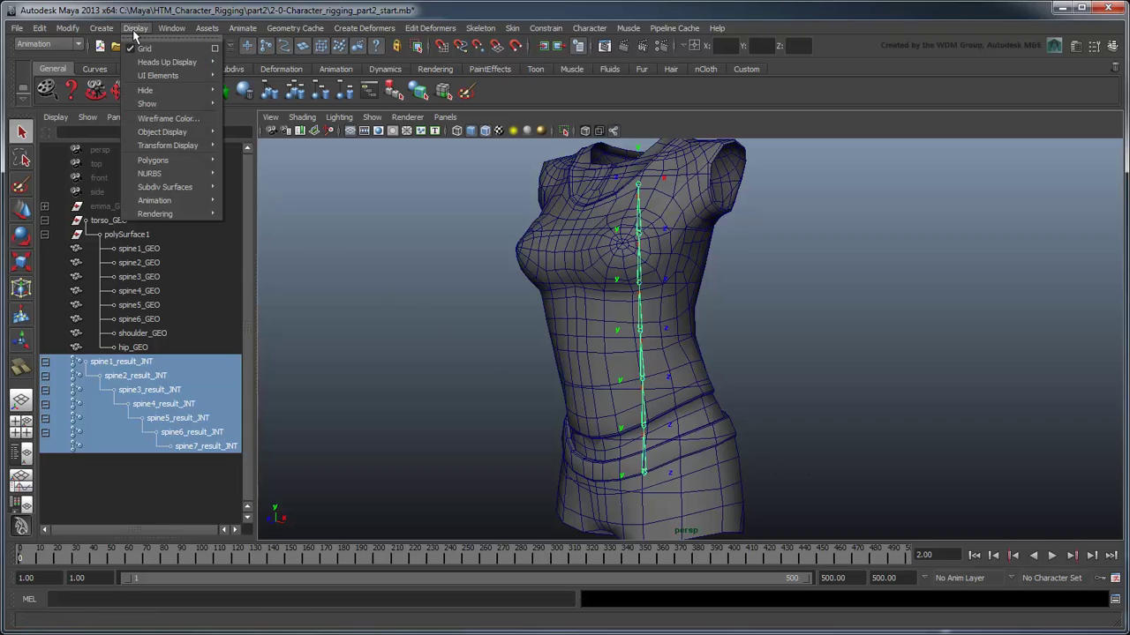
mouse_move(168, 145)
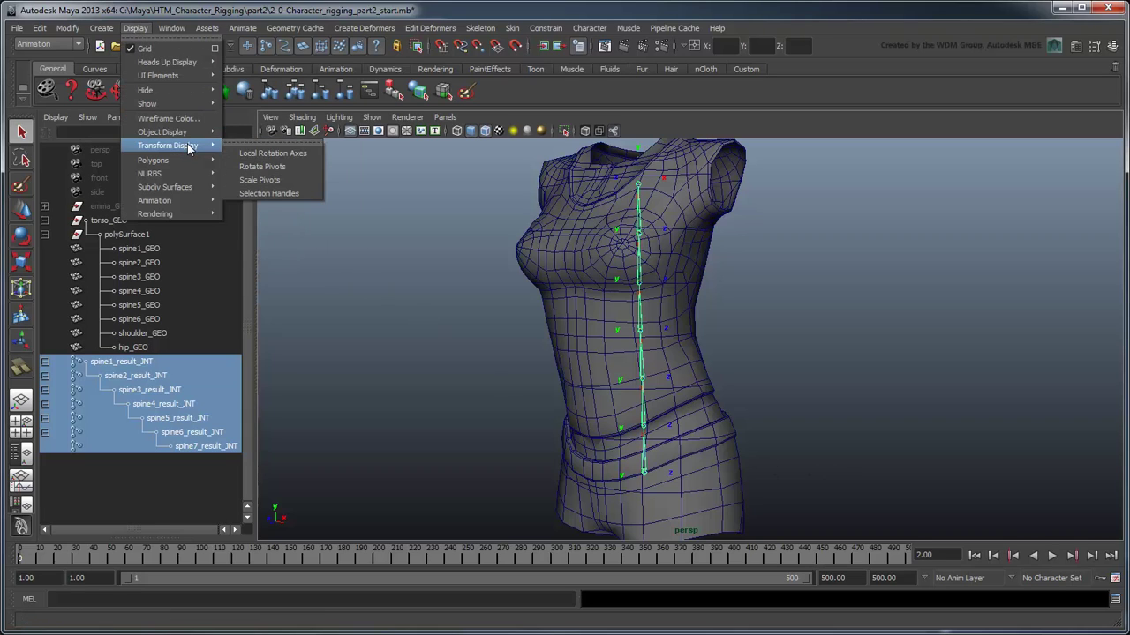
click(264, 153)
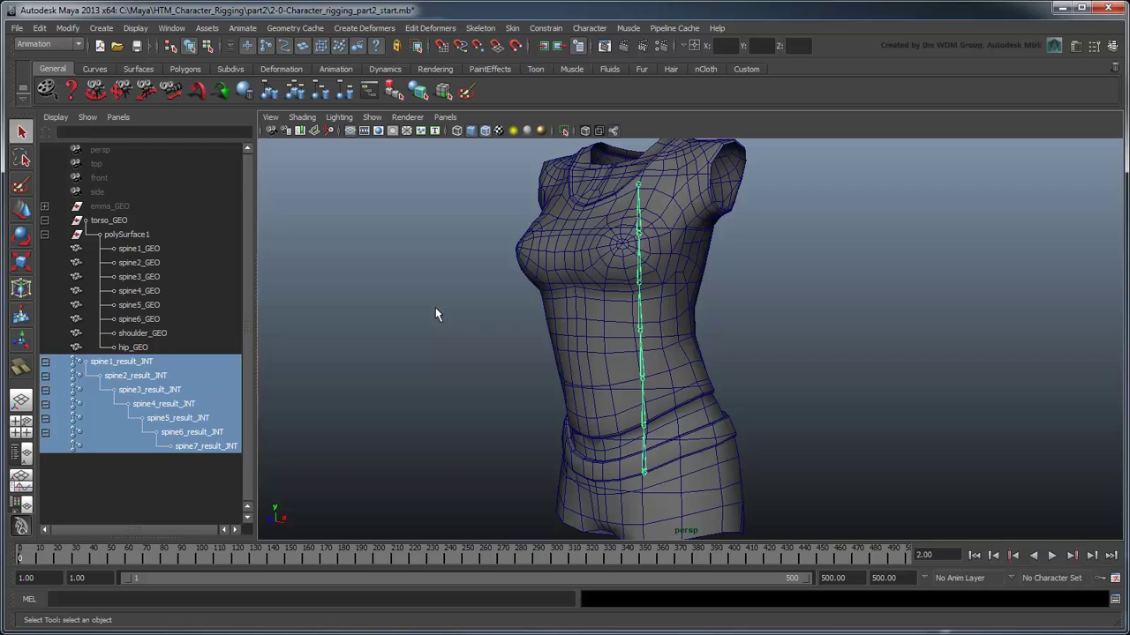
- Turn off Automatically Orient Joints in the Move Tool settings
double_click(22, 212)
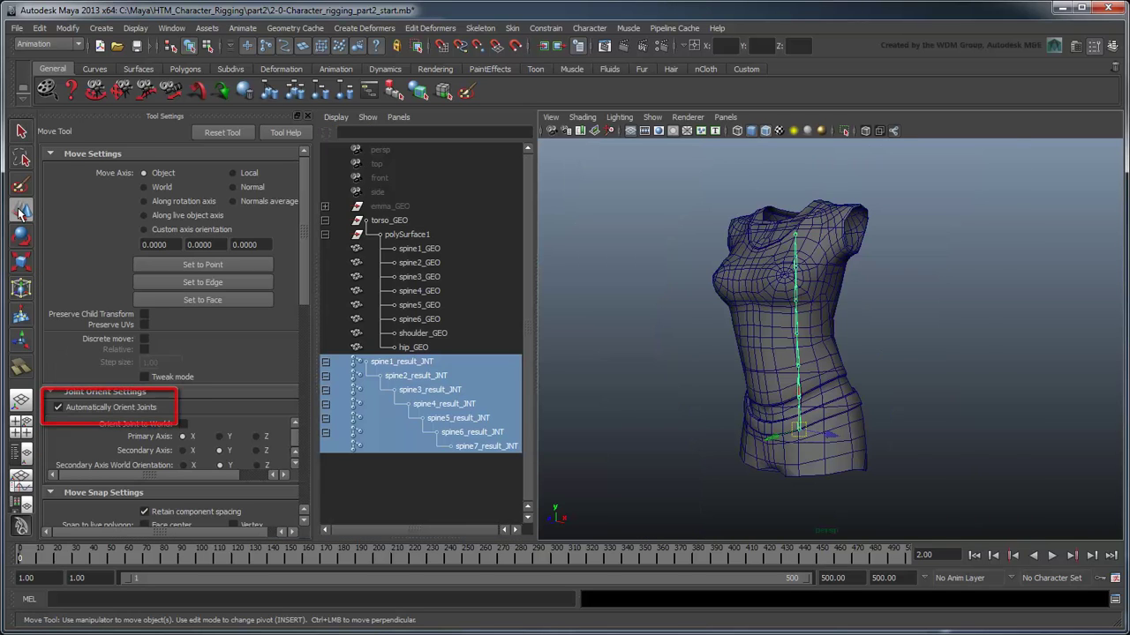
click(74, 408)
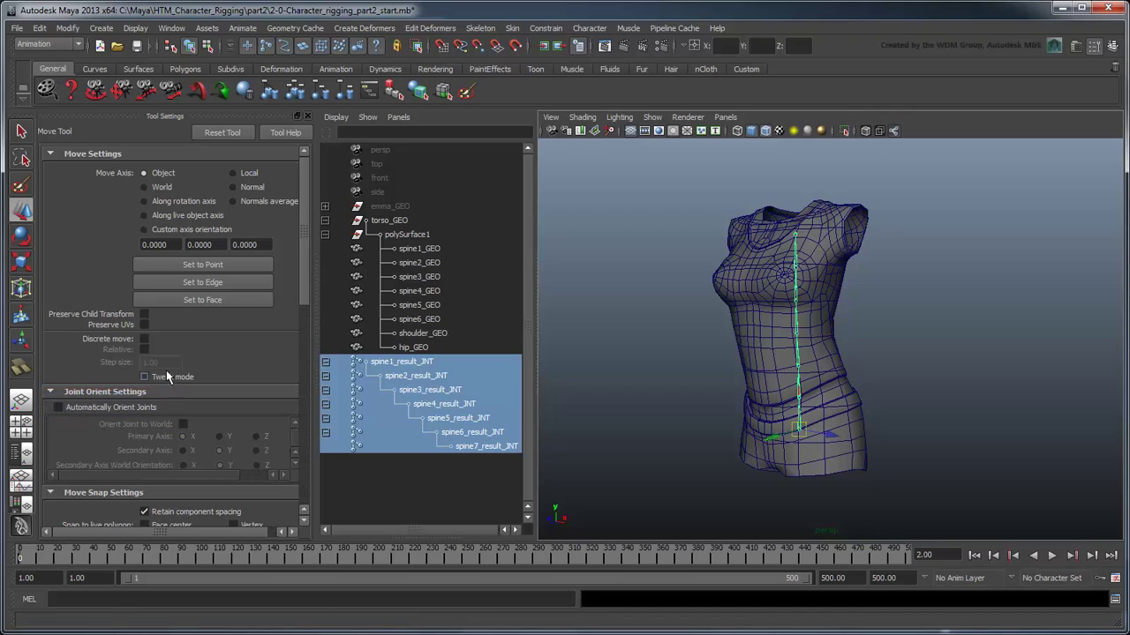
click(307, 118)
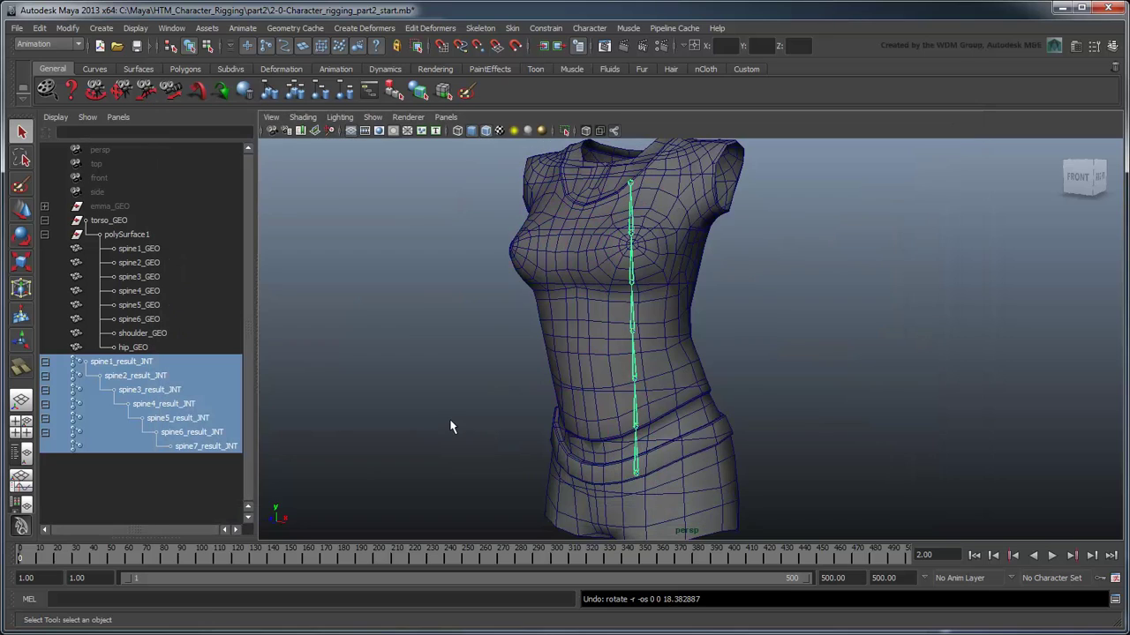
- Try to create an IK spline handle from the hip joint to the topmost spine joint by picking them on the model, and undo it
click(481, 27)
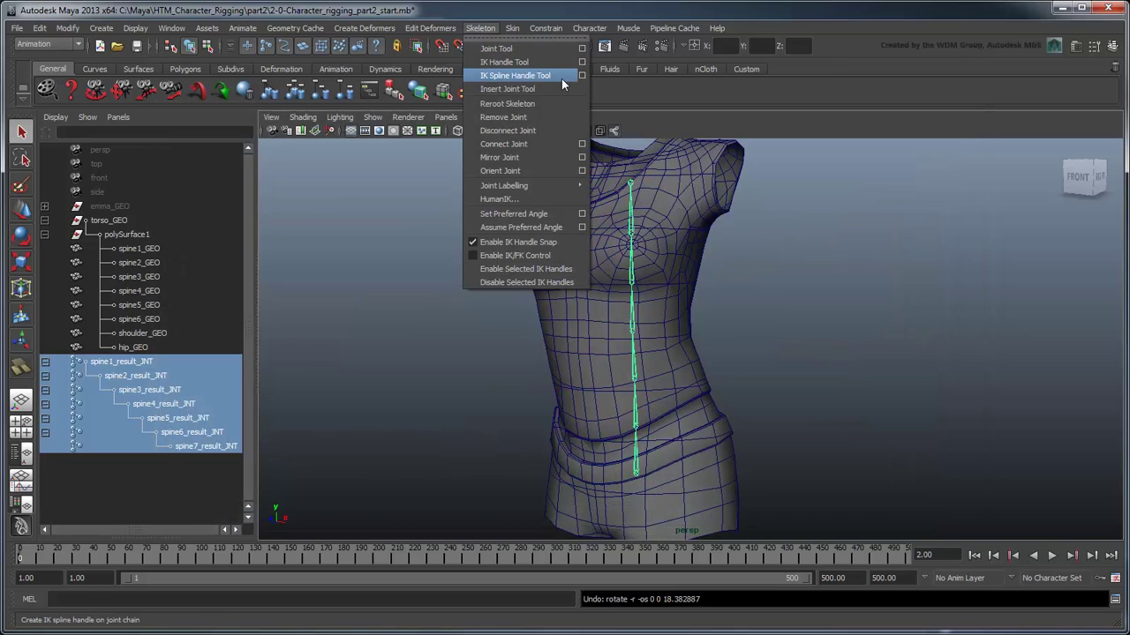
click(515, 76)
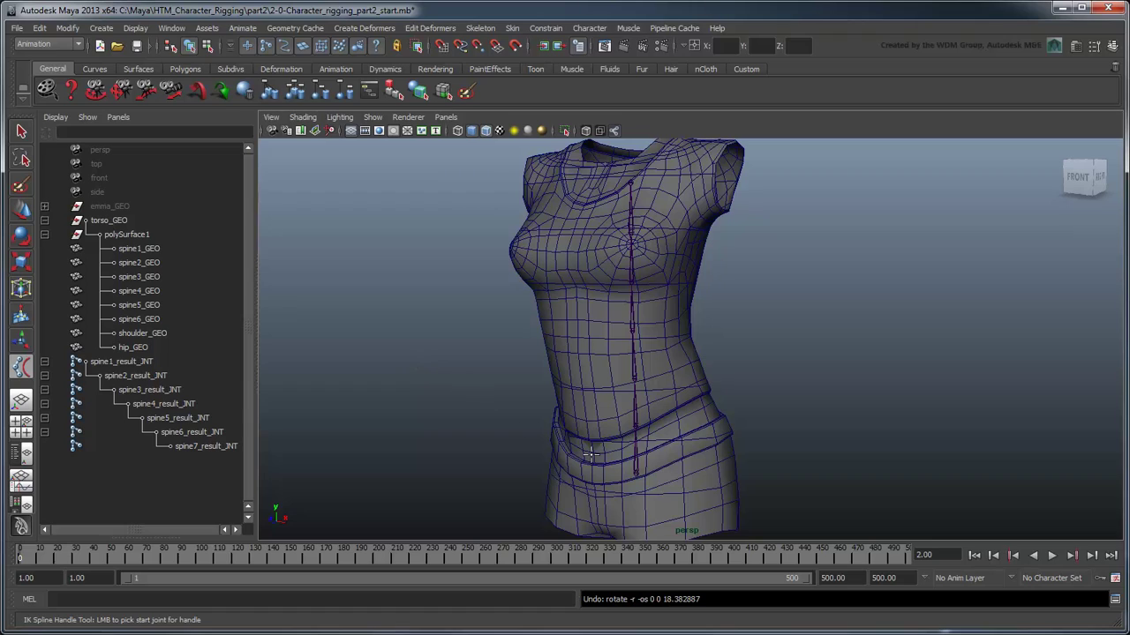
click(634, 473)
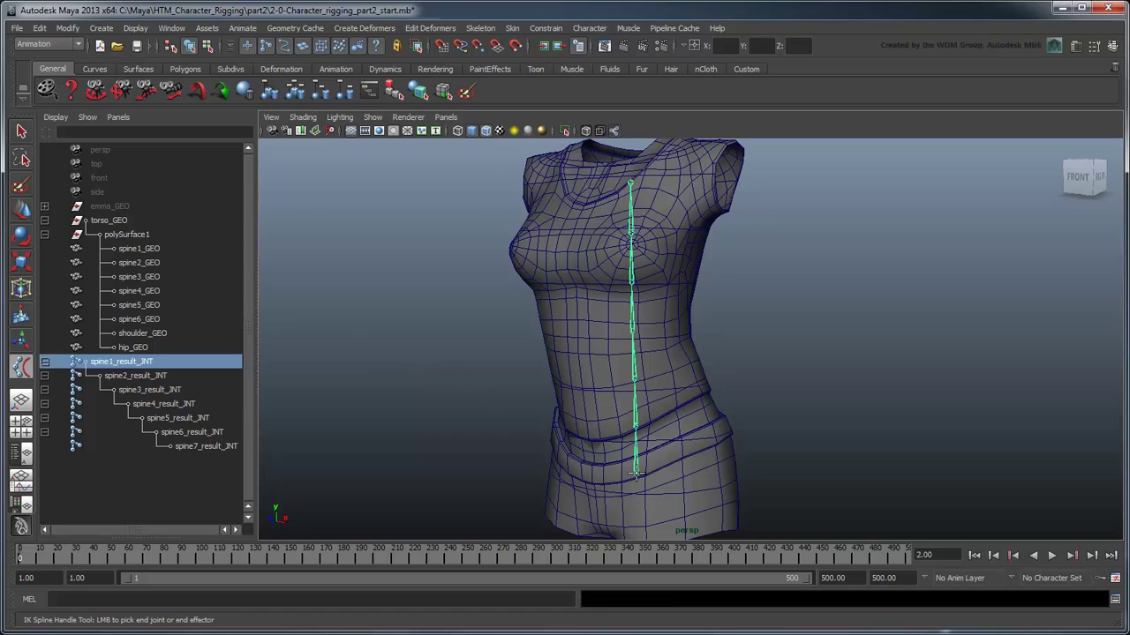
click(632, 182)
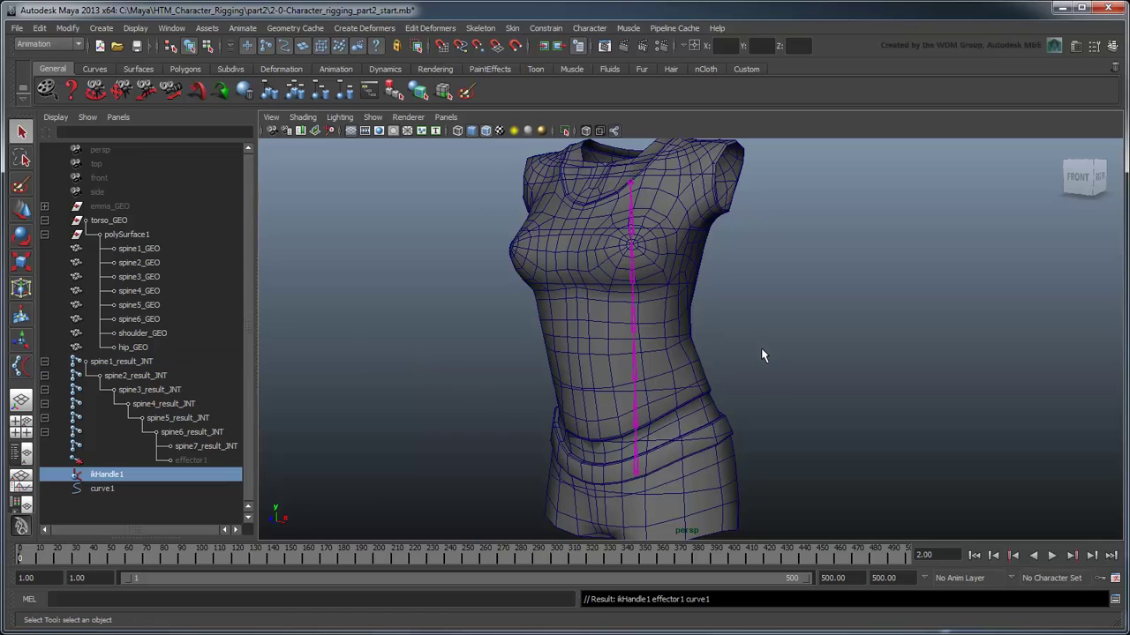
key(ctrl+z)
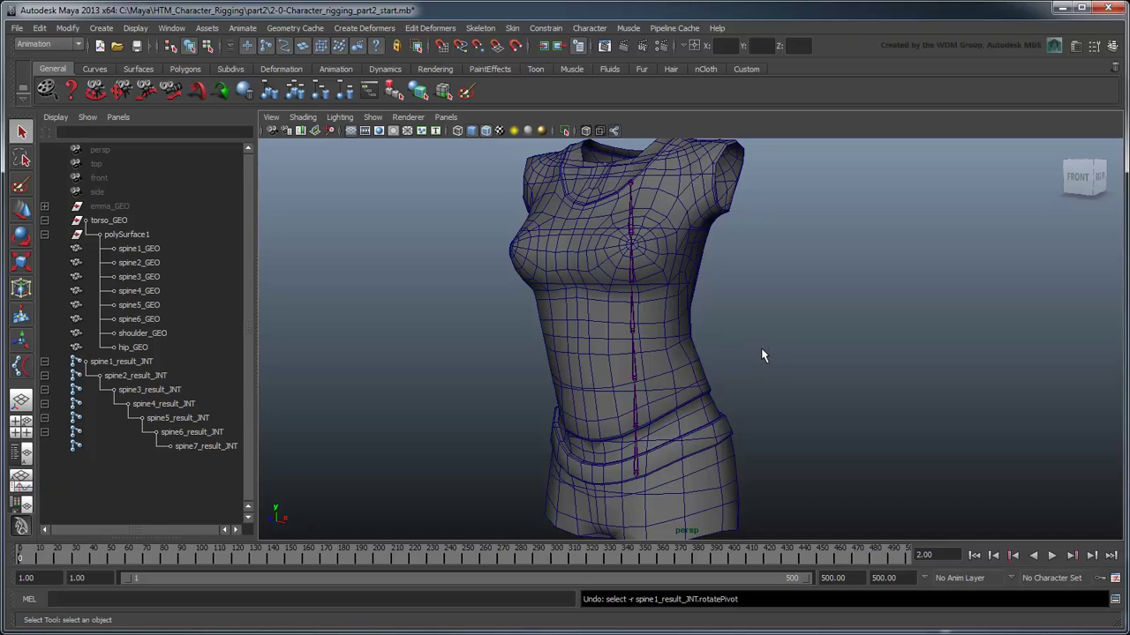
- Create an IK spline handle with spine1_result_JNT as start joint and spine7_result_JNT as end joint
click(16, 373)
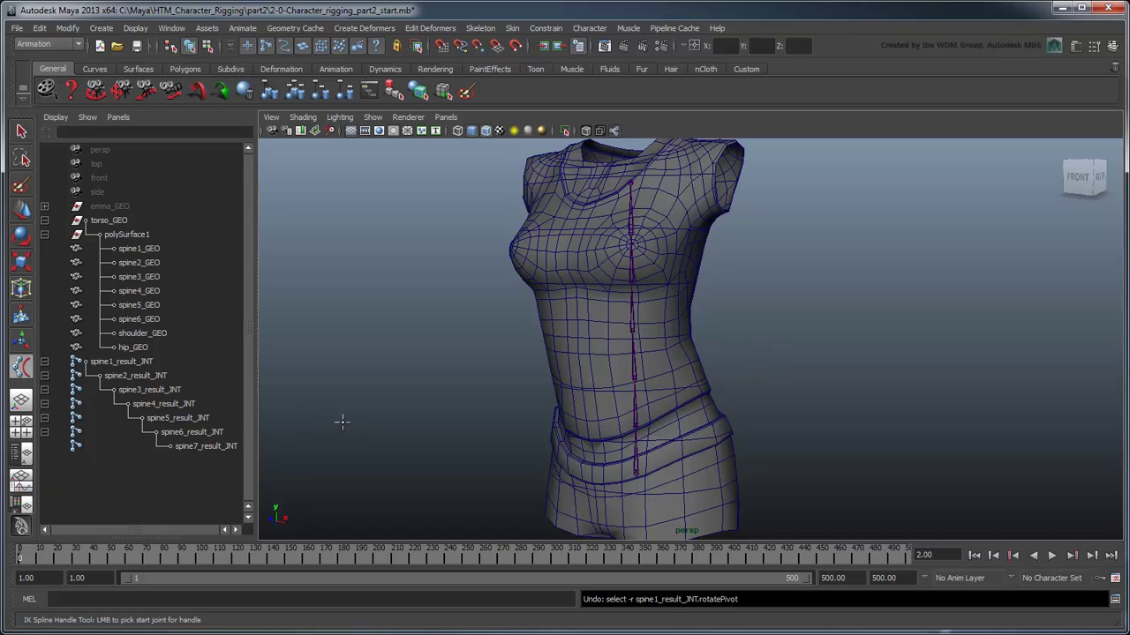
click(134, 365)
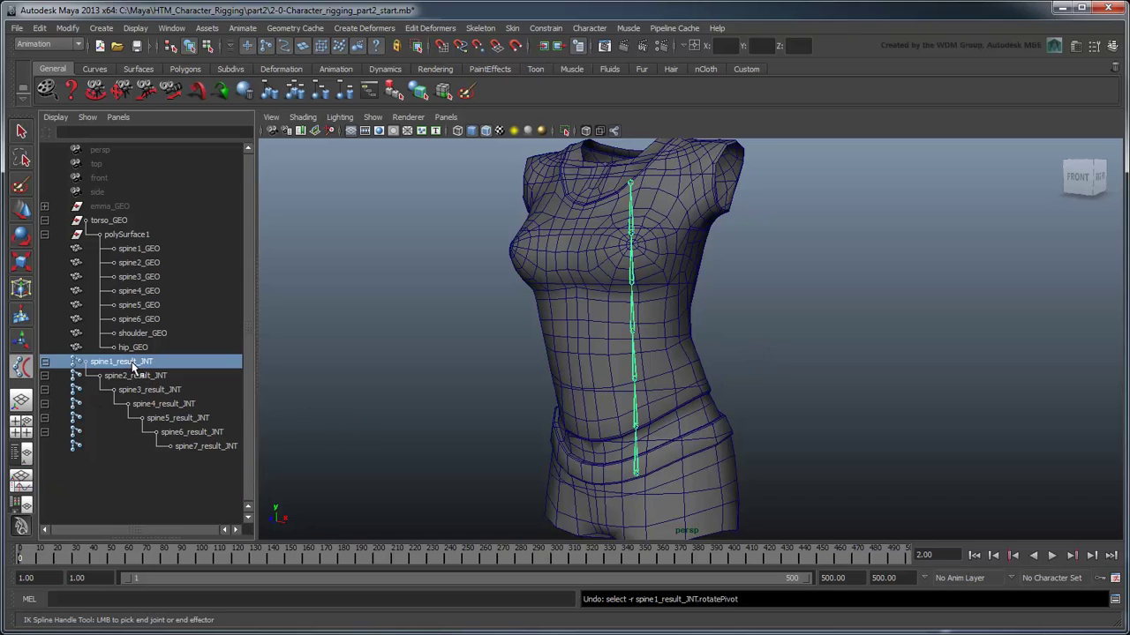
ctrl+click(209, 450)
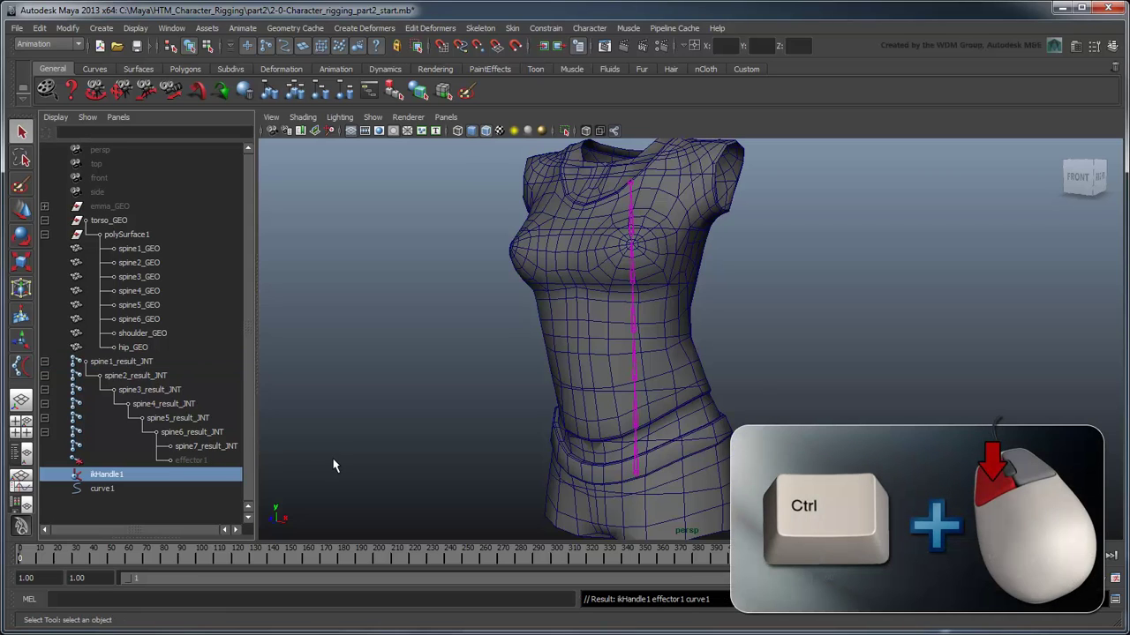
- Rename the new IK handle spine_HDL and its effector spine_EFF
double_click(106, 475)
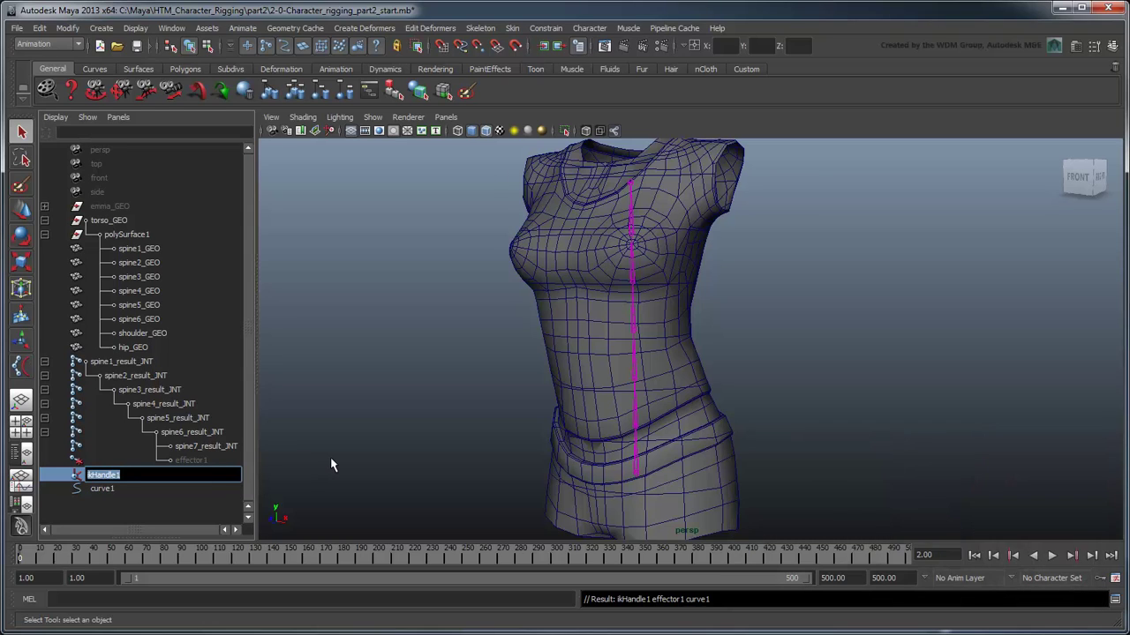
text(spine_HDL)
key(Return)
double_click(202, 462)
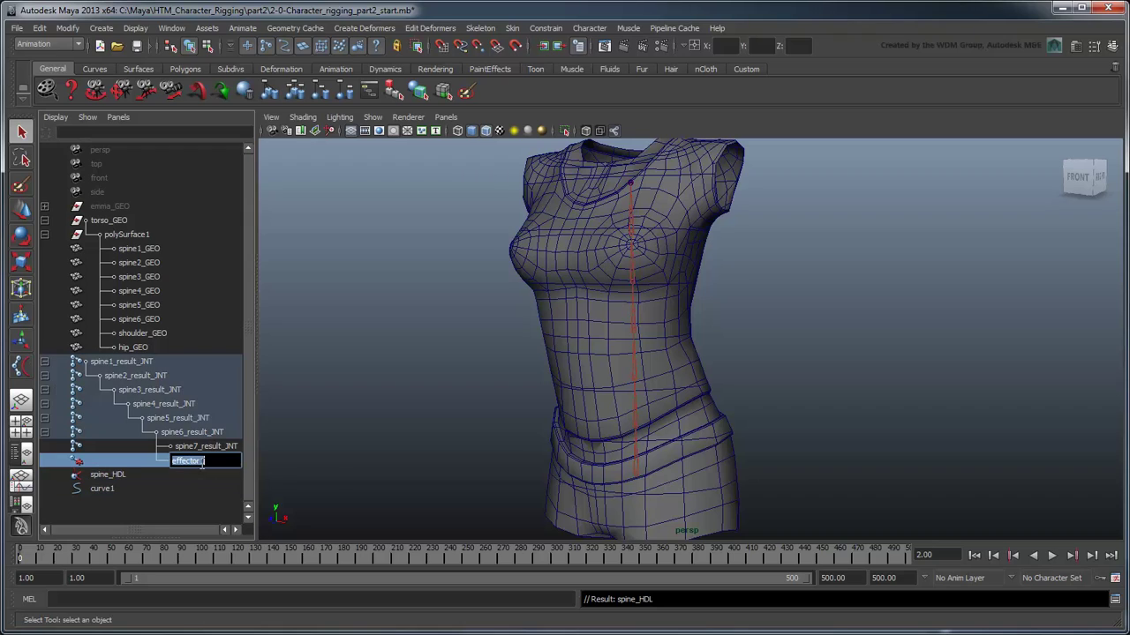
text(spine_EFF)
key(Return)
- Rename the IK spline's curve spine_CRV
click(104, 490)
double_click(105, 490)
text(s)
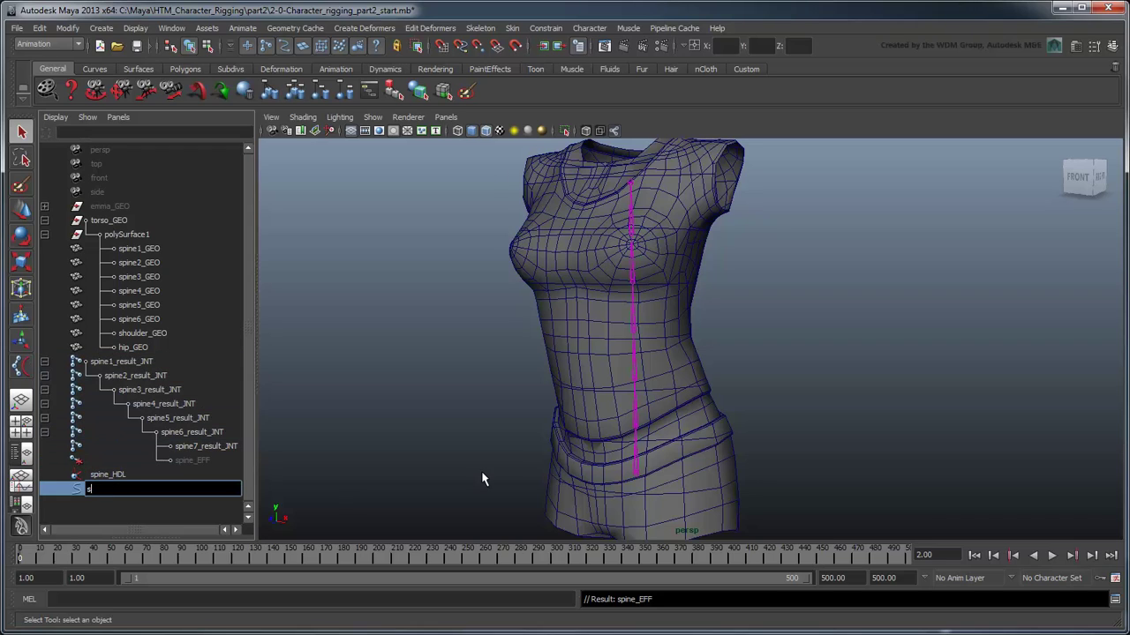
text(pine_CRV)
key(Return)
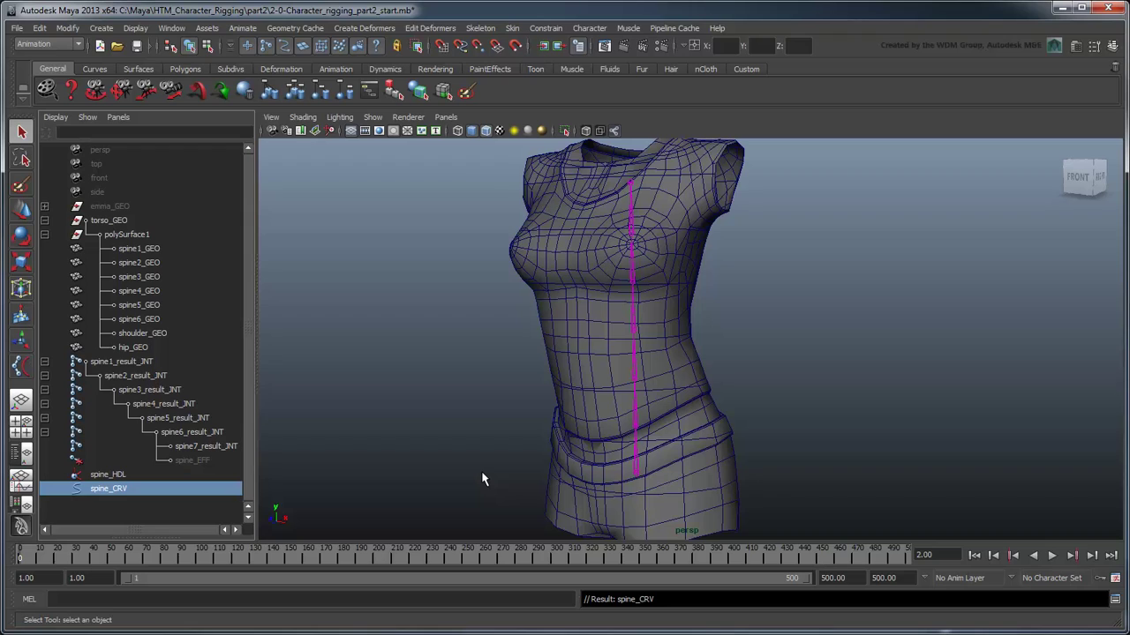
- Test the spline IK by moving the topmost control vertex of spine_CRV sideways in wireframe component mode, and undo the move
click(115, 475)
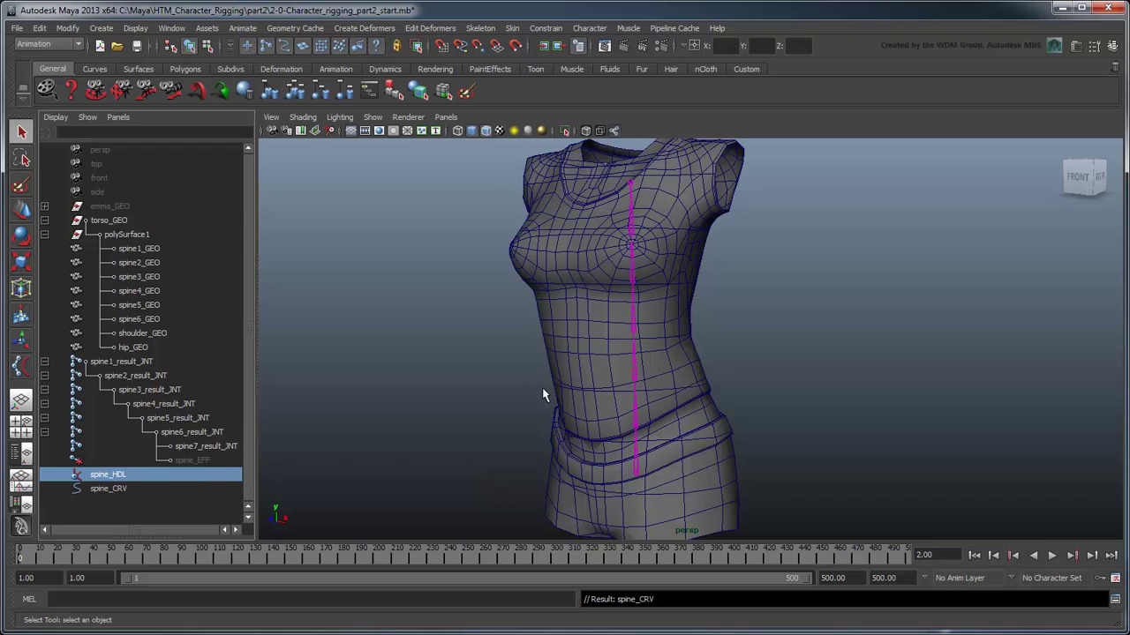
key(w)
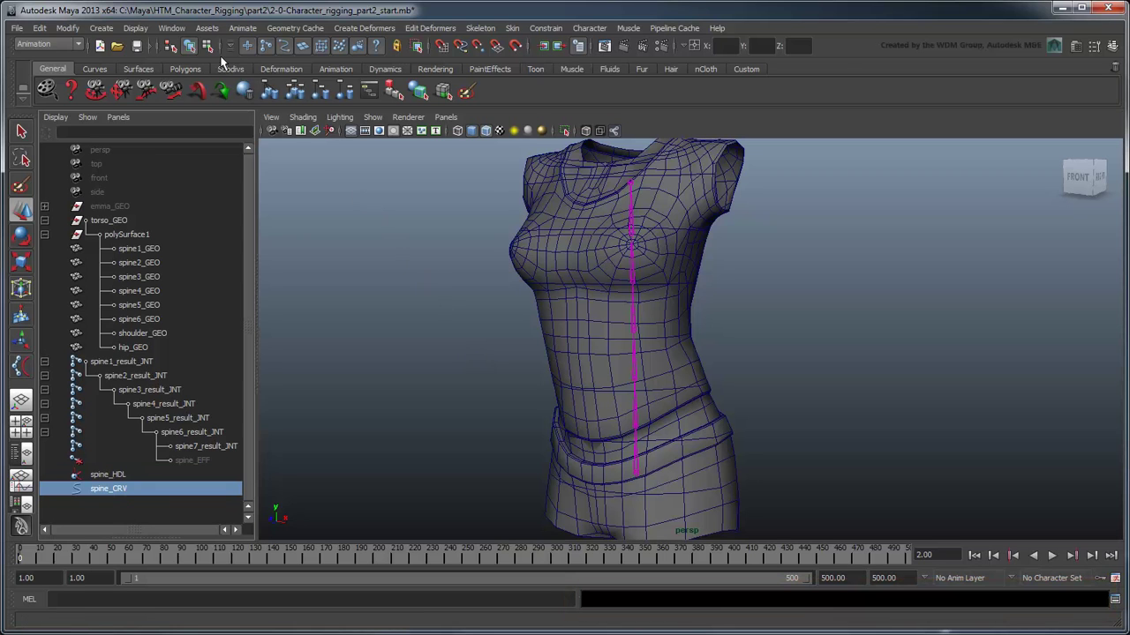
click(208, 49)
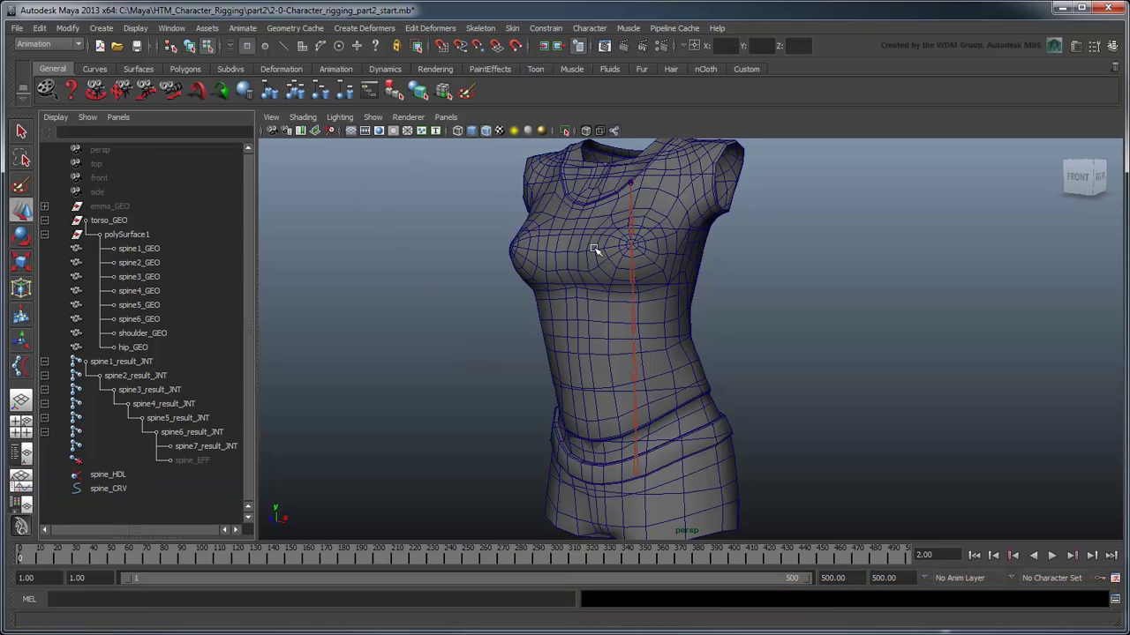
scroll(594, 250, up, 5)
alt+middle_drag(593, 249, 608, 527)
scroll(602, 375, up, 2)
key(4)
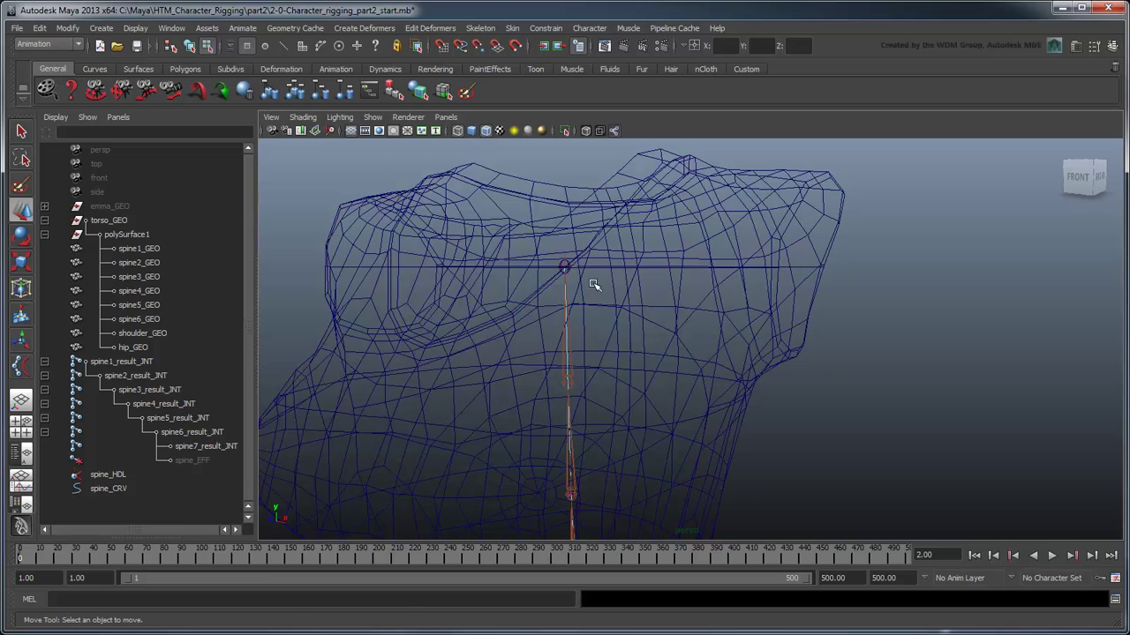
scroll(578, 279, up, 1)
click(533, 252)
scroll(541, 259, down, 4)
alt+drag(688, 366, 659, 336)
drag(644, 272, 756, 290)
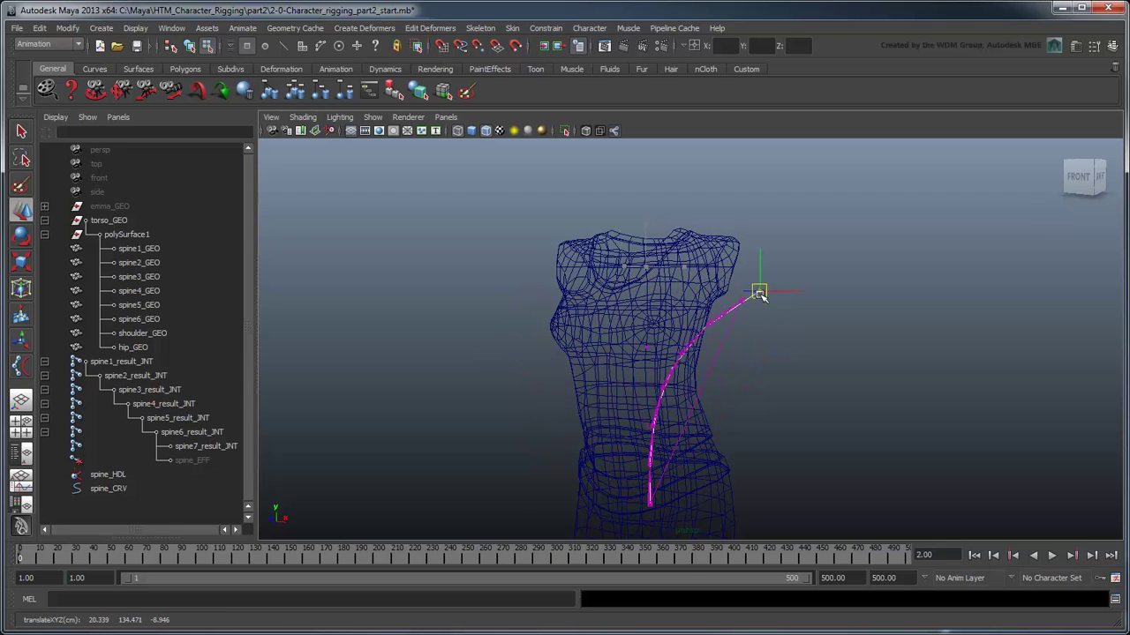
key(ctrl+z)
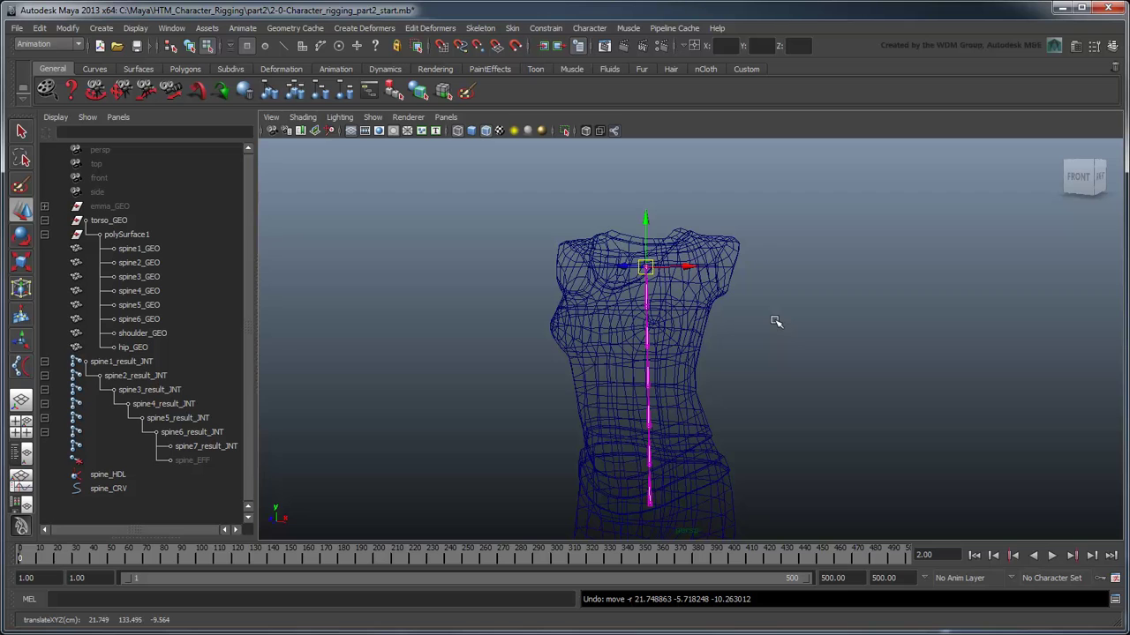
- Return to object selection mode and shaded display of the torso
click(189, 46)
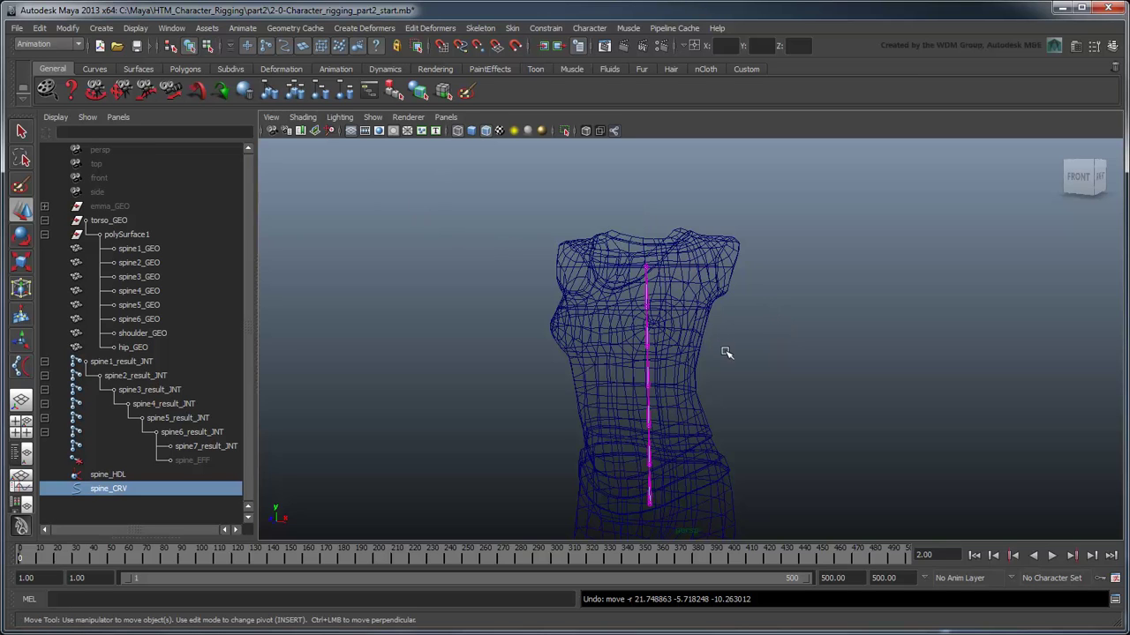
alt+drag(756, 378, 757, 315)
key(5)
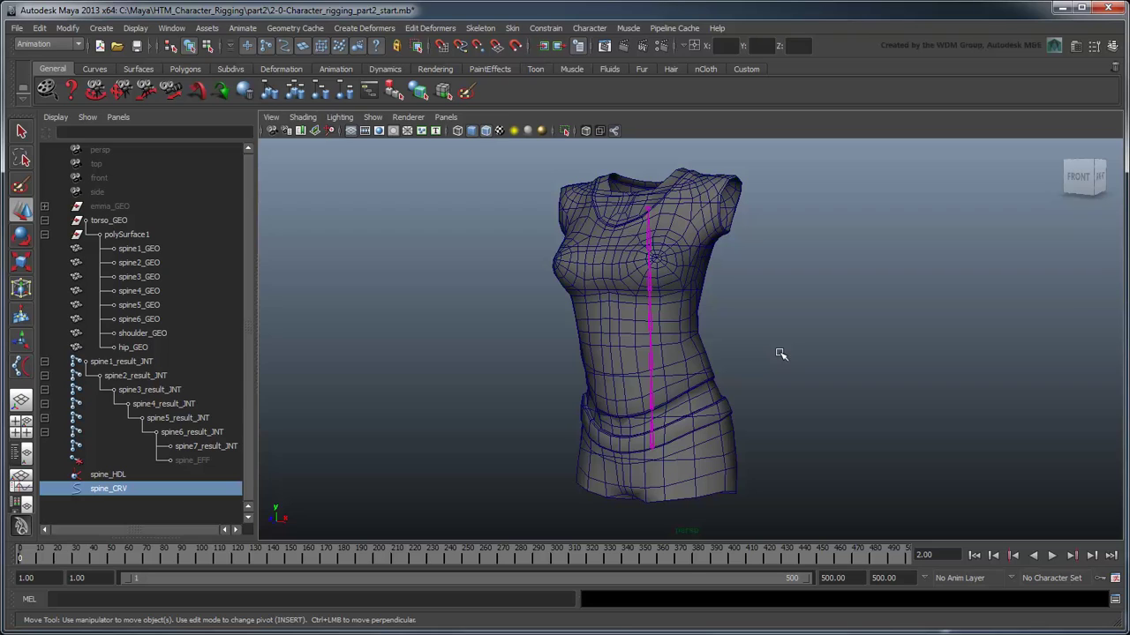
- Duplicate the joint hierarchy starting at spine1_result_JNT
click(134, 364)
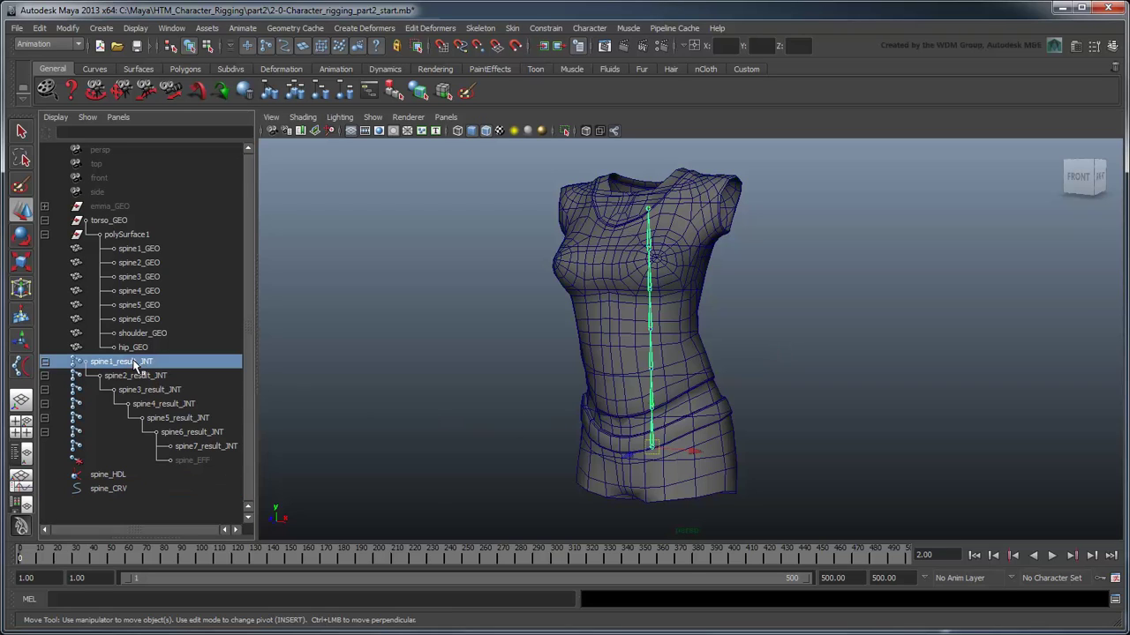
click(41, 29)
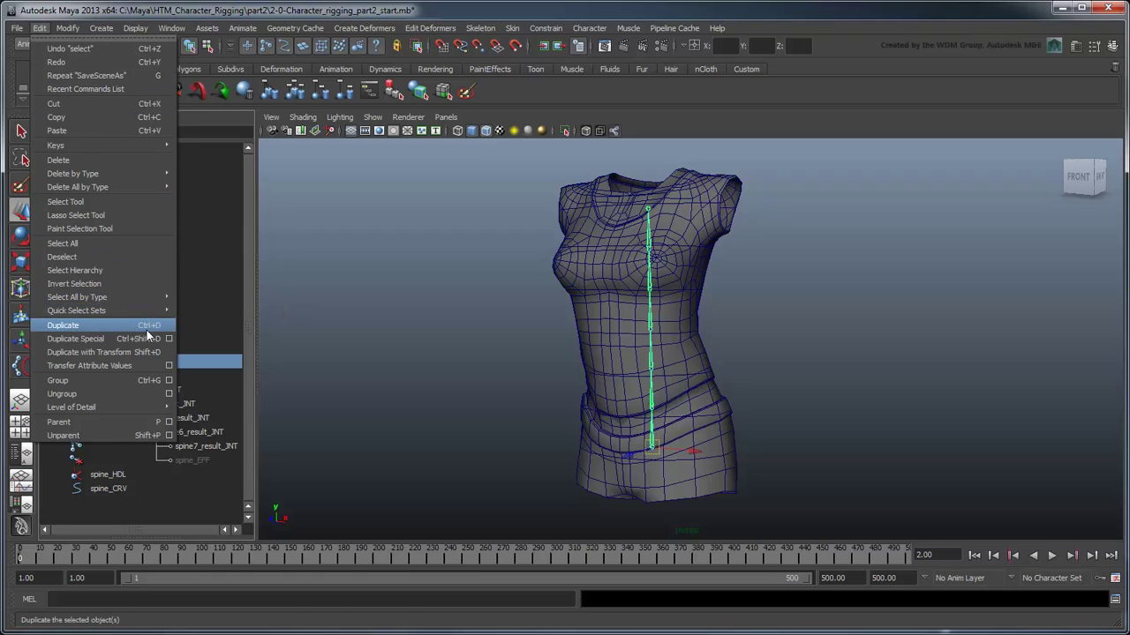
click(149, 326)
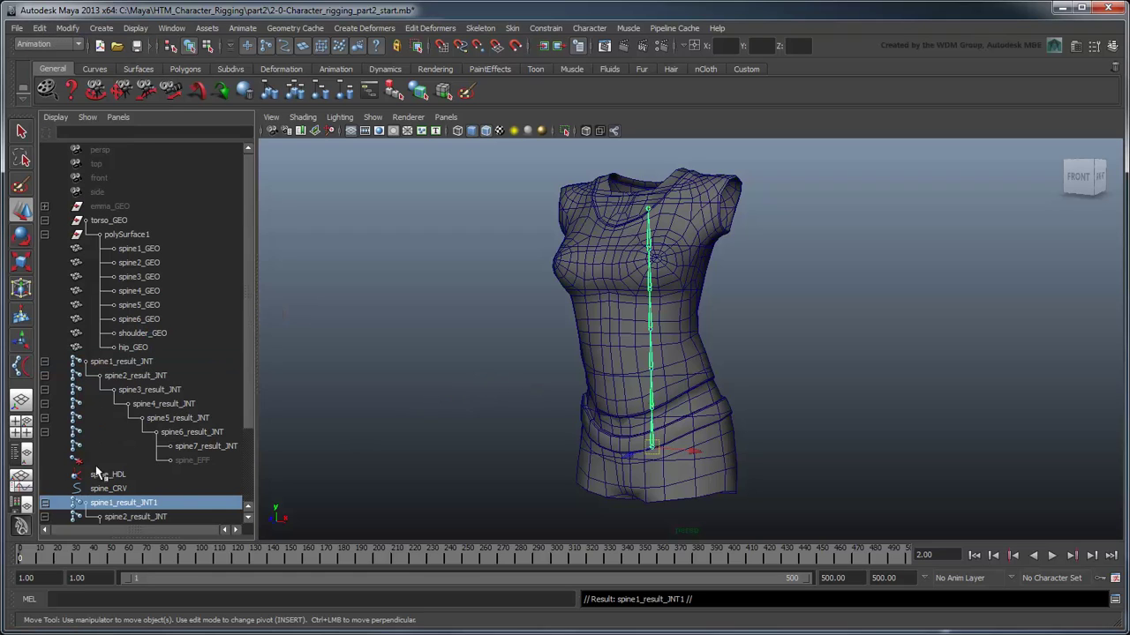
- Unparent spine7_result_JNT from the duplicated chain to the top level, and delete the duplicate's spine2_result_JNT with everything below it
scroll(97, 473, down, 3)
click(189, 490)
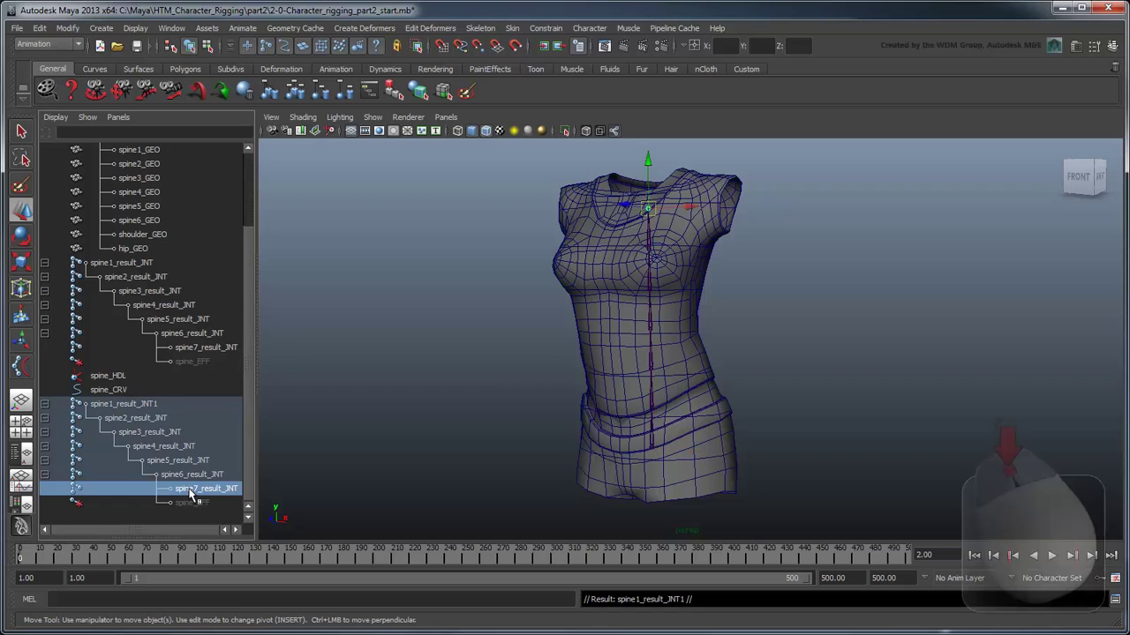
middle_drag(190, 490, 189, 527)
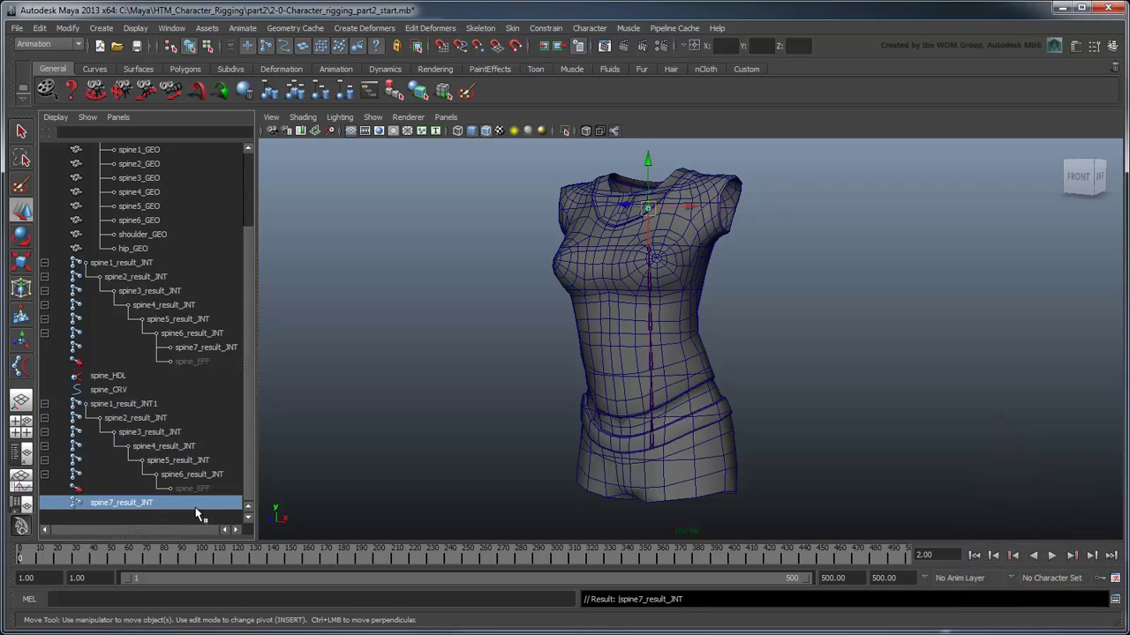
click(155, 420)
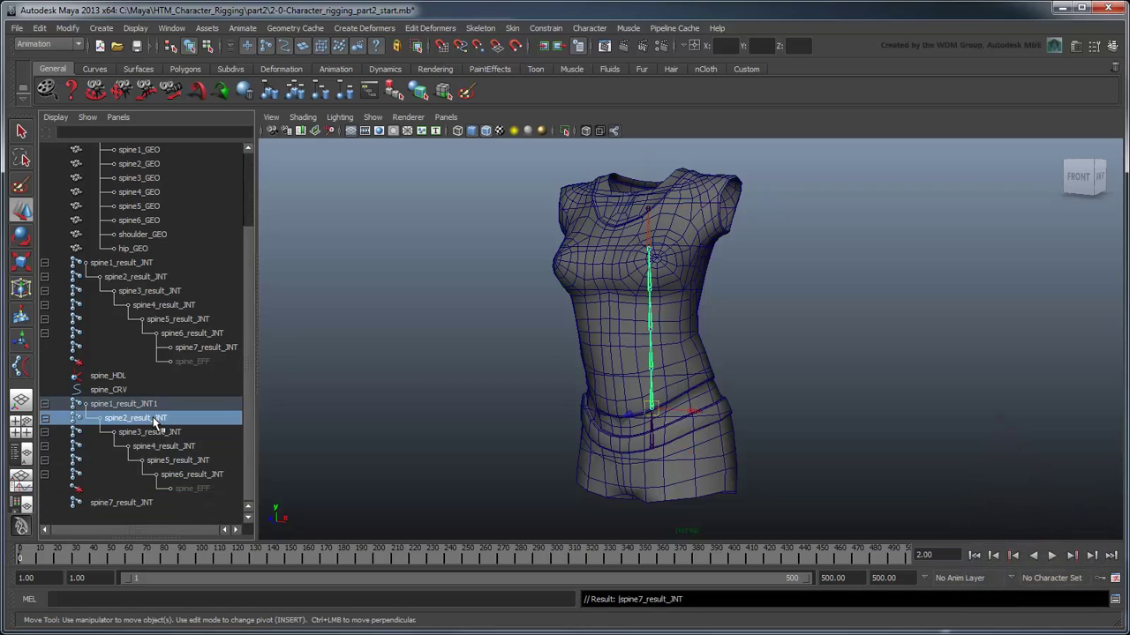
key(Delete)
scroll(527, 479, up, 4)
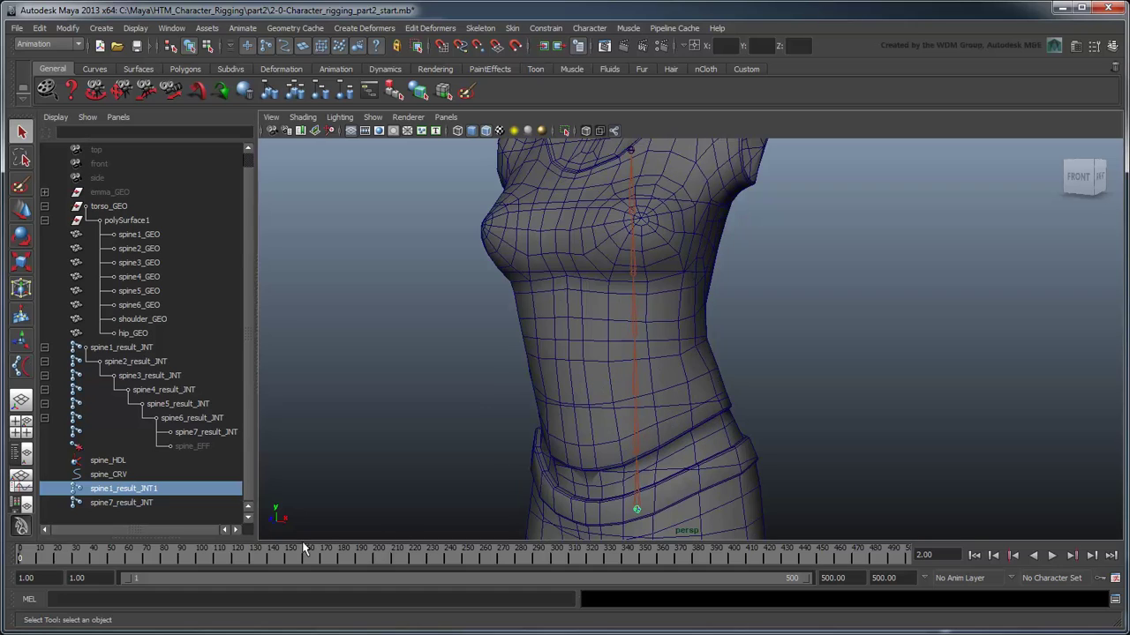
- Rename the duplicated root joint spine1_result_JNT1 as hip_bind_JNT and the unparented spine7_result_JNT as shoulder_bind_JNT
click(155, 500)
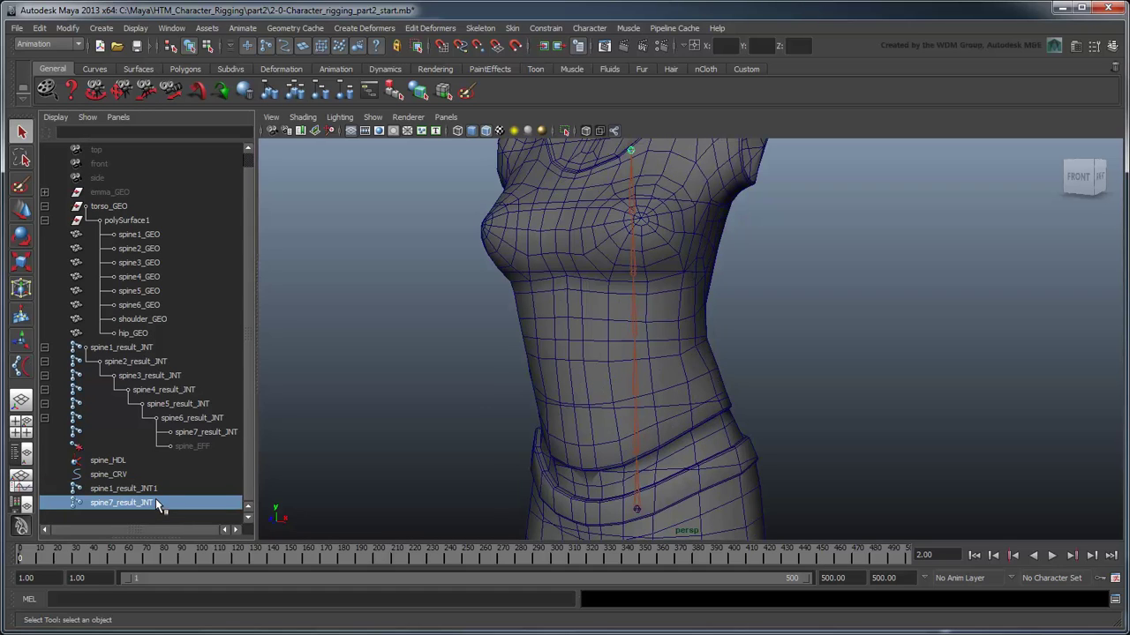
double_click(165, 490)
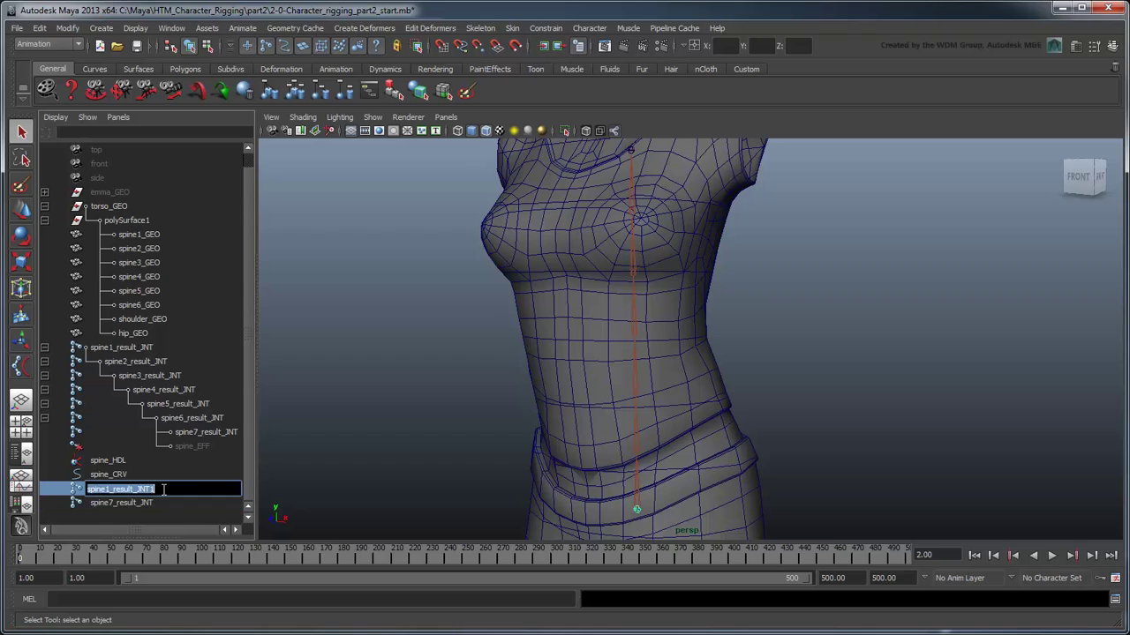
text(hip_bind_JNT)
key(Return)
double_click(154, 503)
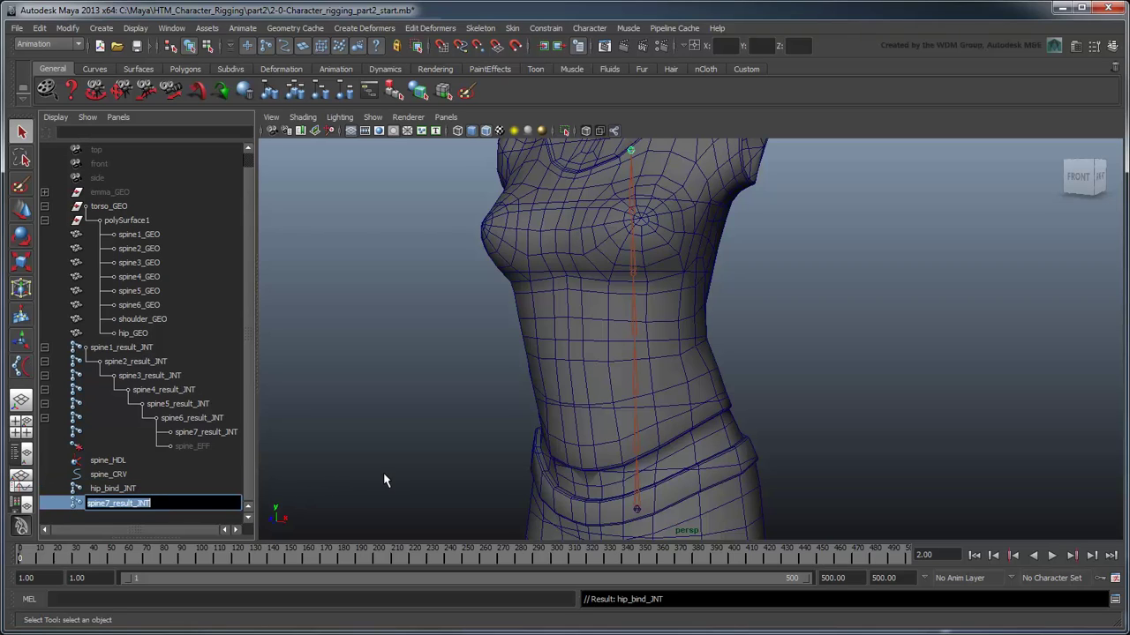
text(shoulder_bind_JNT)
key(Return)
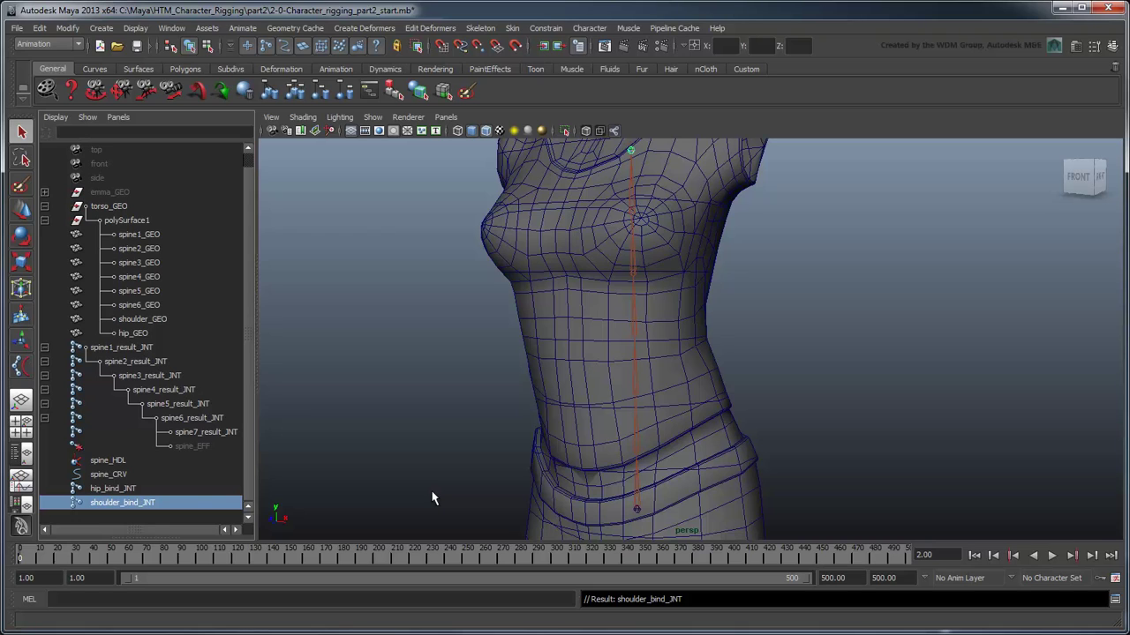
- Open the Smooth Bind options for hip_bind_JNT, shoulder_bind_JNT and spine_CRV, and reset the settings to default
ctrl+click(124, 490)
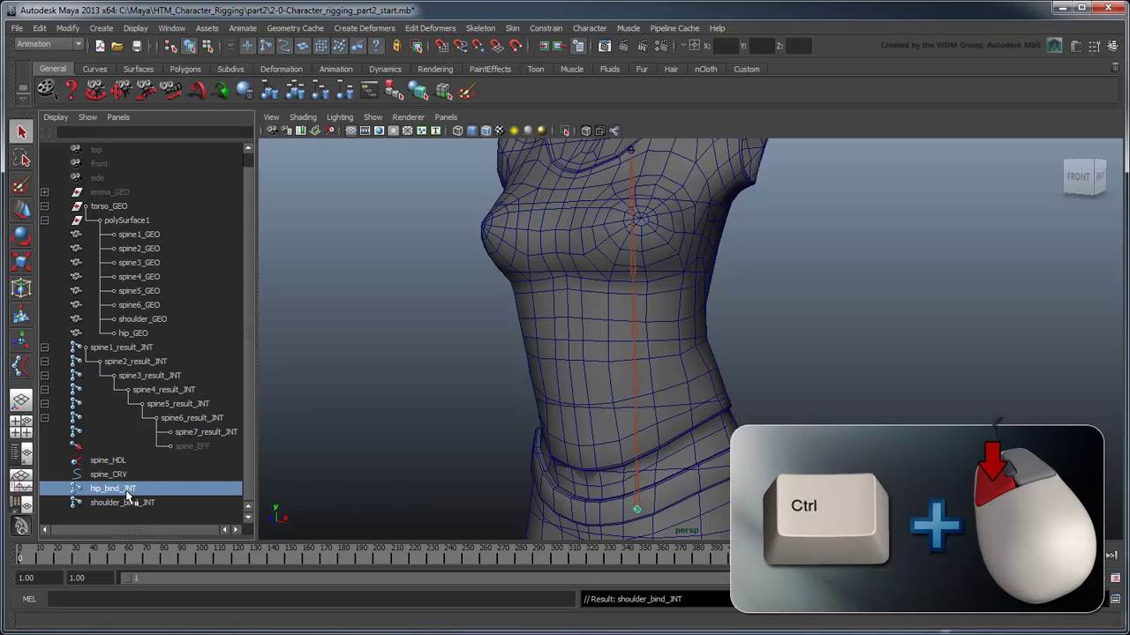
ctrl+click(126, 505)
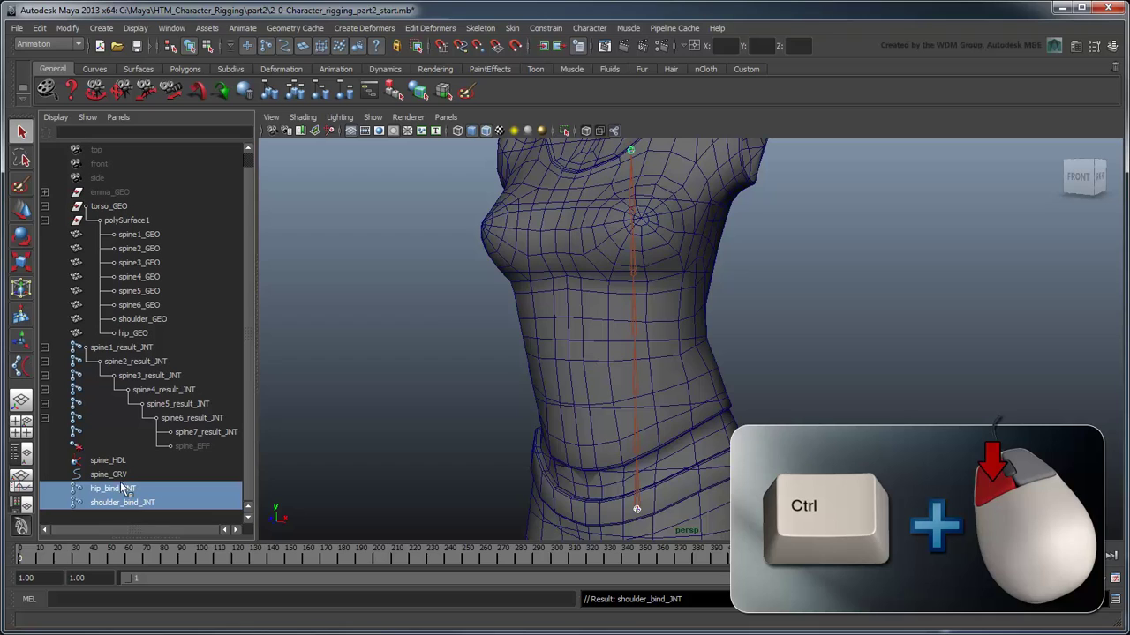
ctrl+click(119, 475)
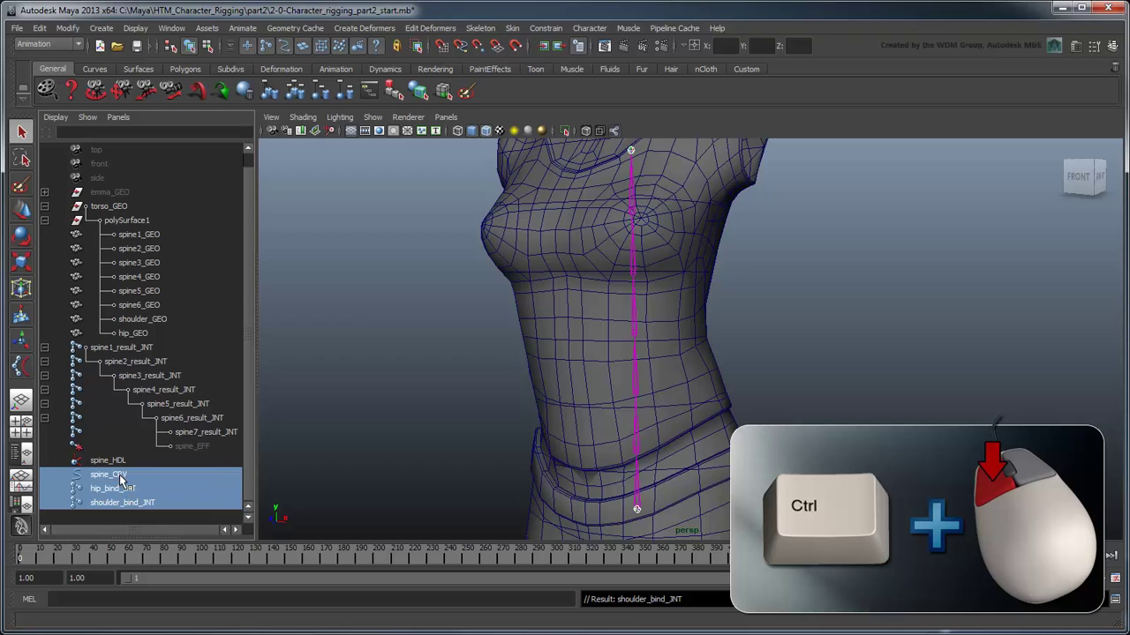
click(511, 27)
mouse_move(565, 49)
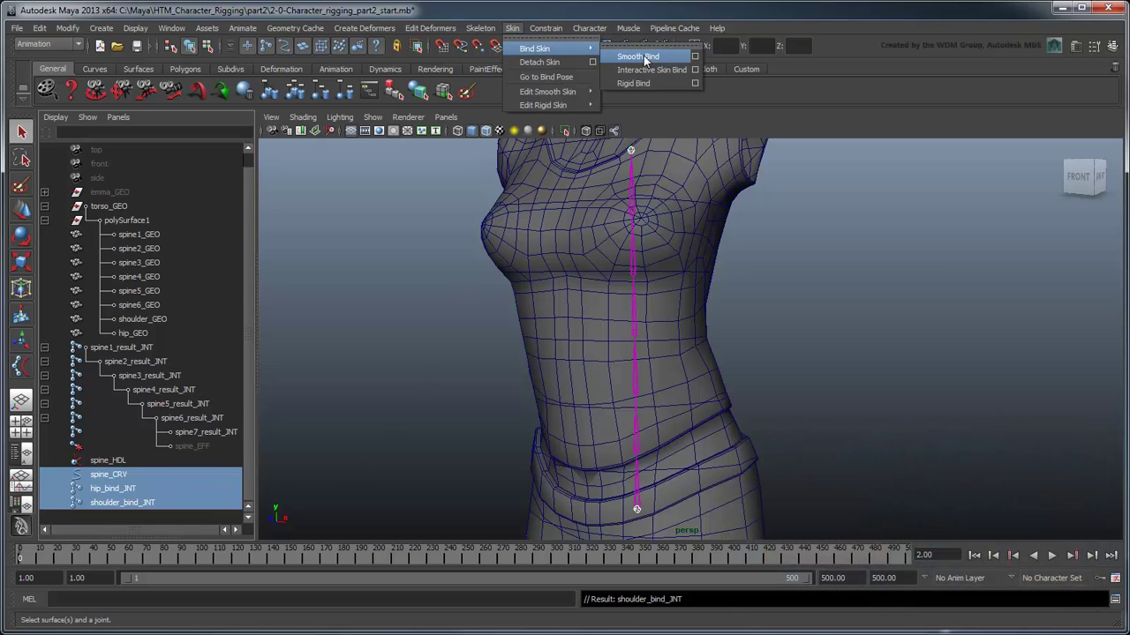
click(695, 56)
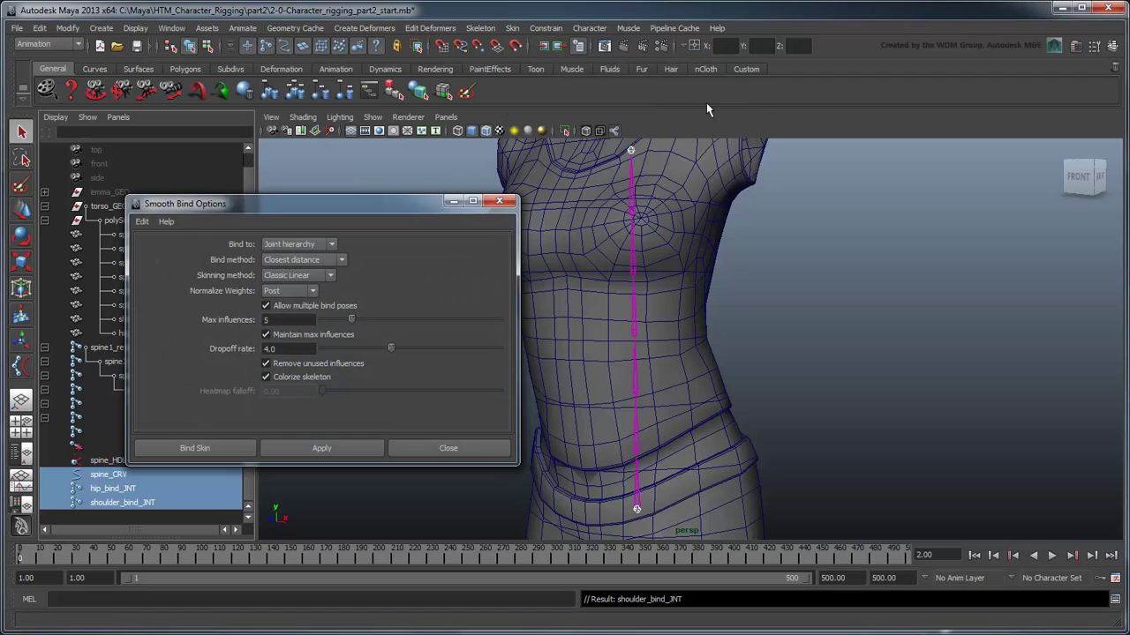
click(147, 221)
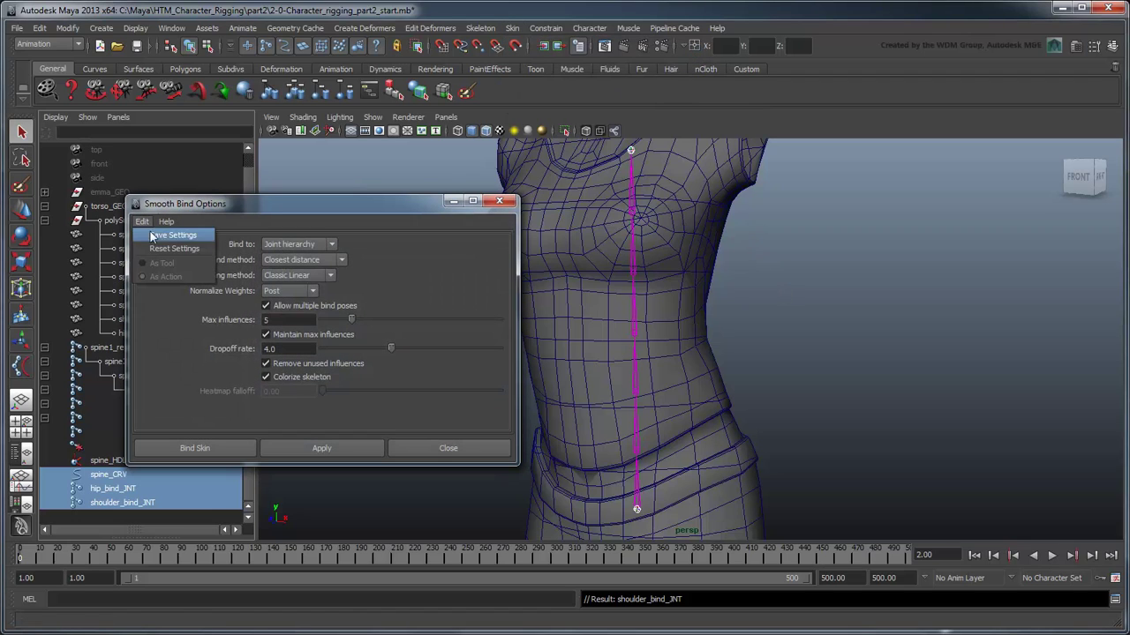
click(172, 249)
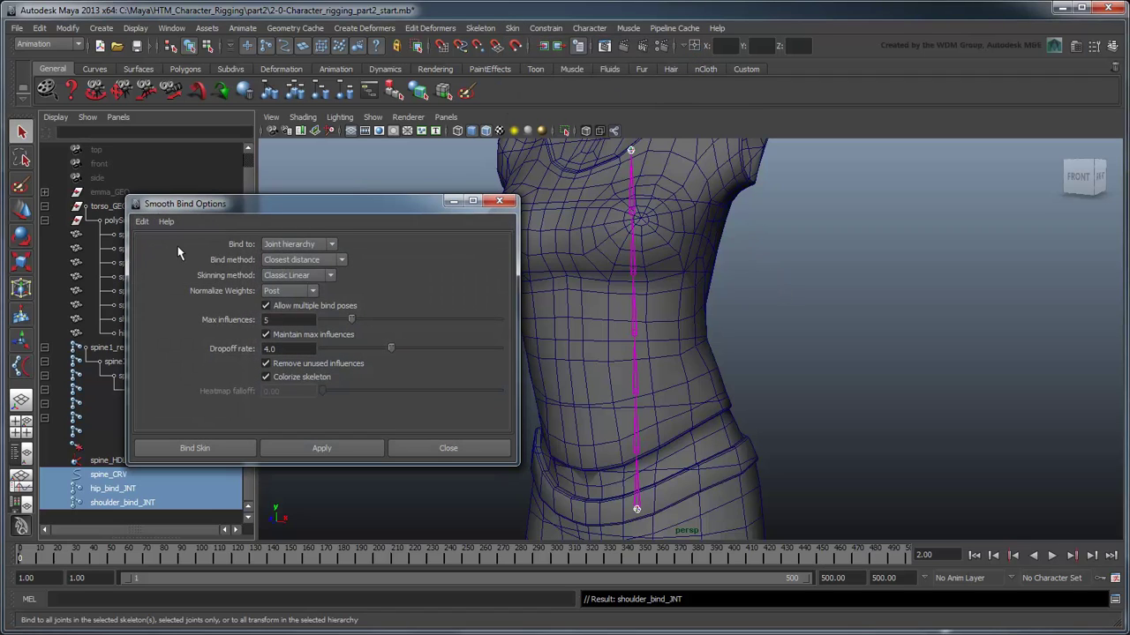
- Smooth bind spine_CRV to the two bind joints, with Bind to set to Selected joints and Max influences set to 2
click(307, 244)
click(295, 259)
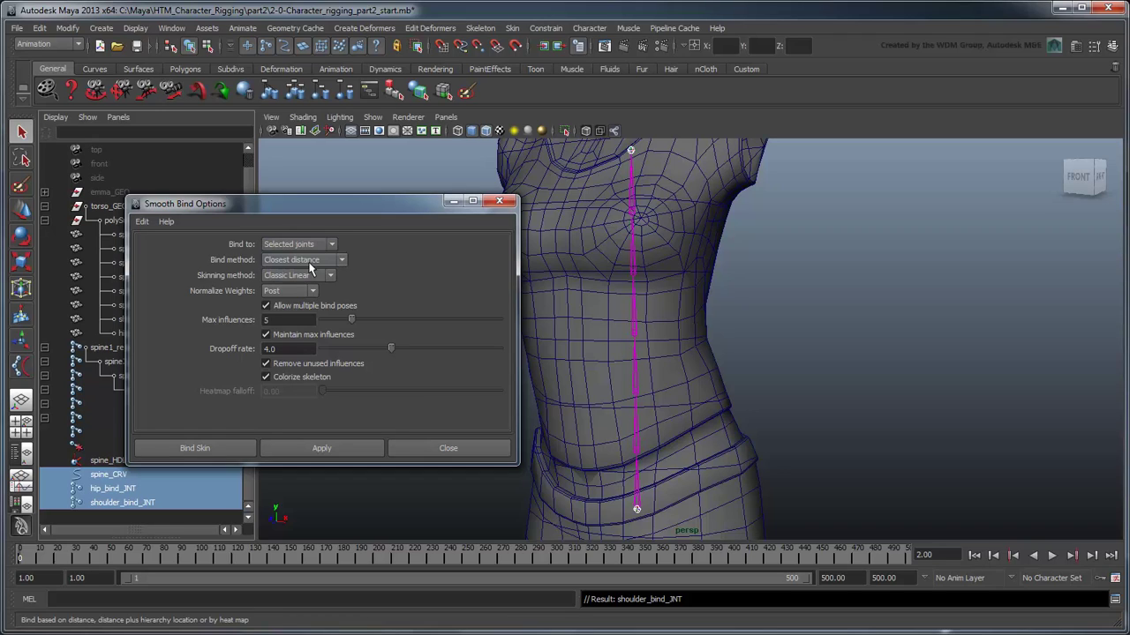
click(287, 320)
text(2)
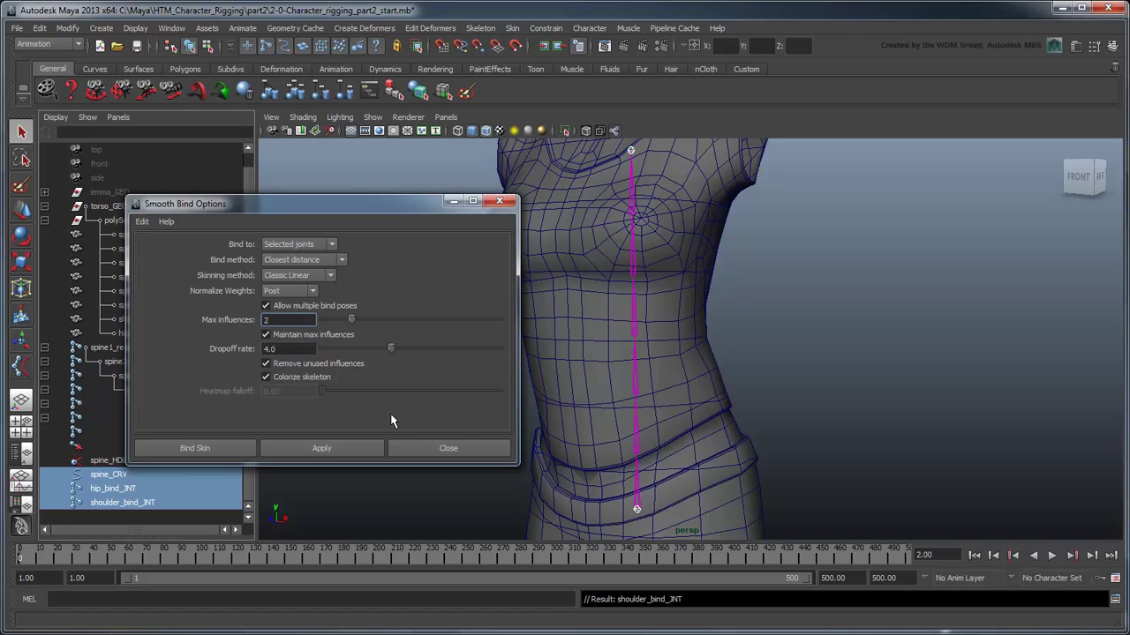
click(196, 448)
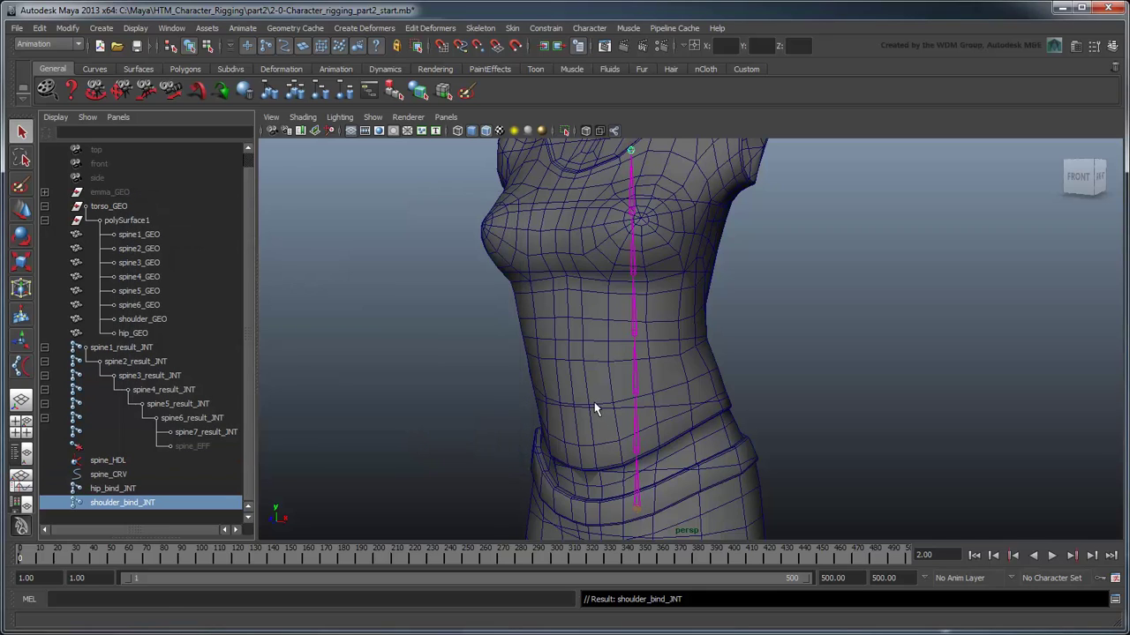
- Test the curve binding by rotating shoulder_bind_JNT about 115° and hip_bind_JNT about -53° in Z, undo each rotation, and clear the selection
key(e)
scroll(718, 311, down, 2)
drag(695, 159, 582, 130)
key(ctrl+z)
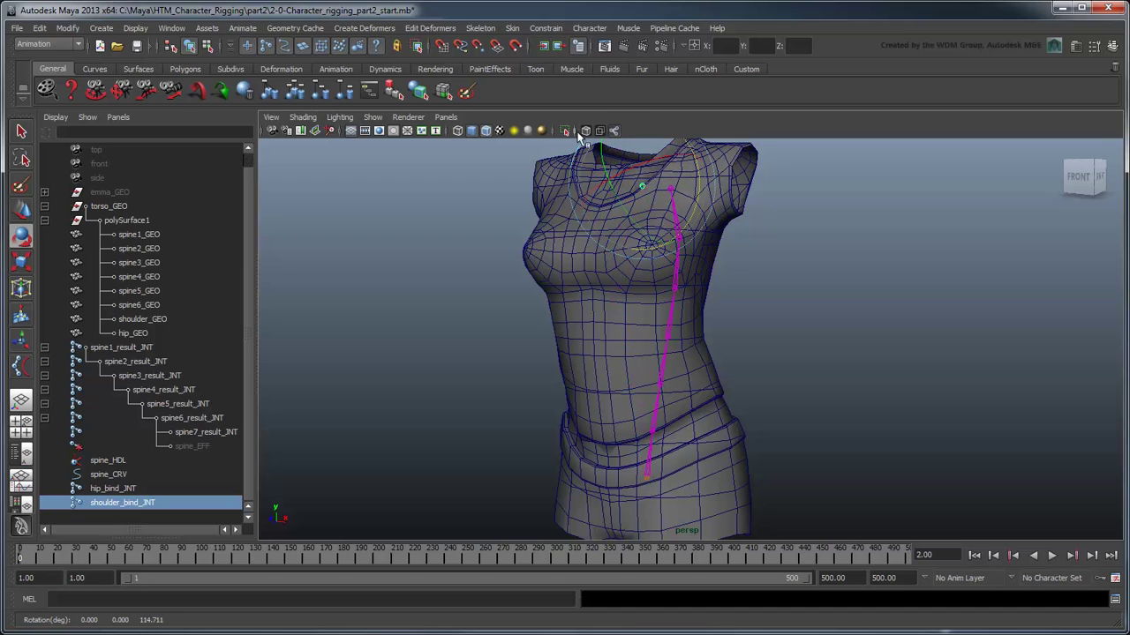
click(132, 488)
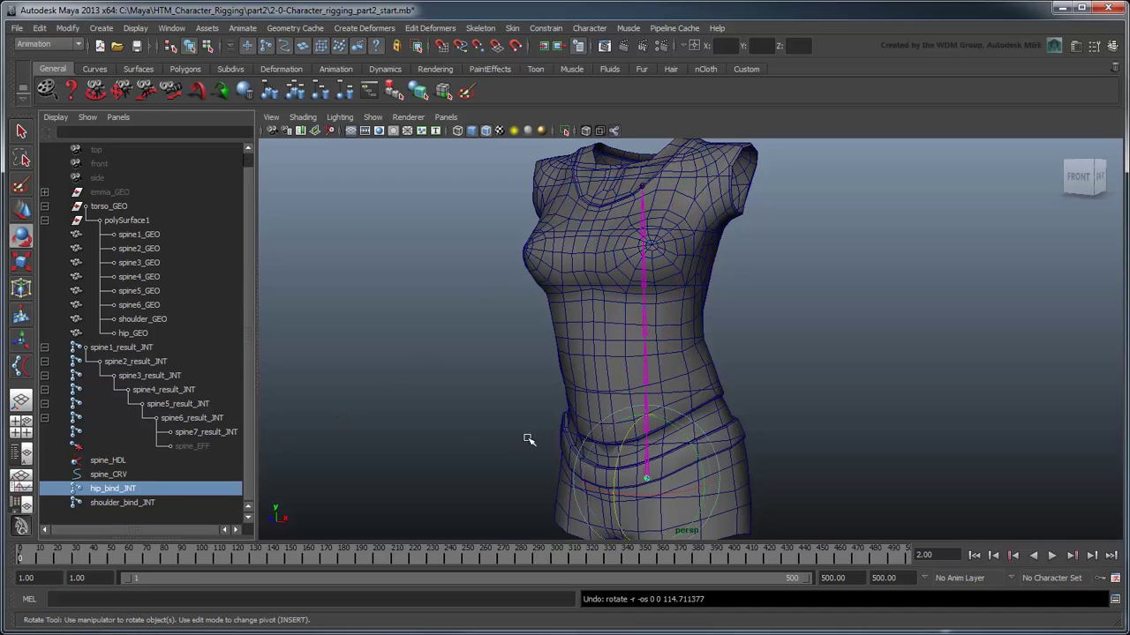
drag(623, 432, 697, 389)
key(ctrl+z)
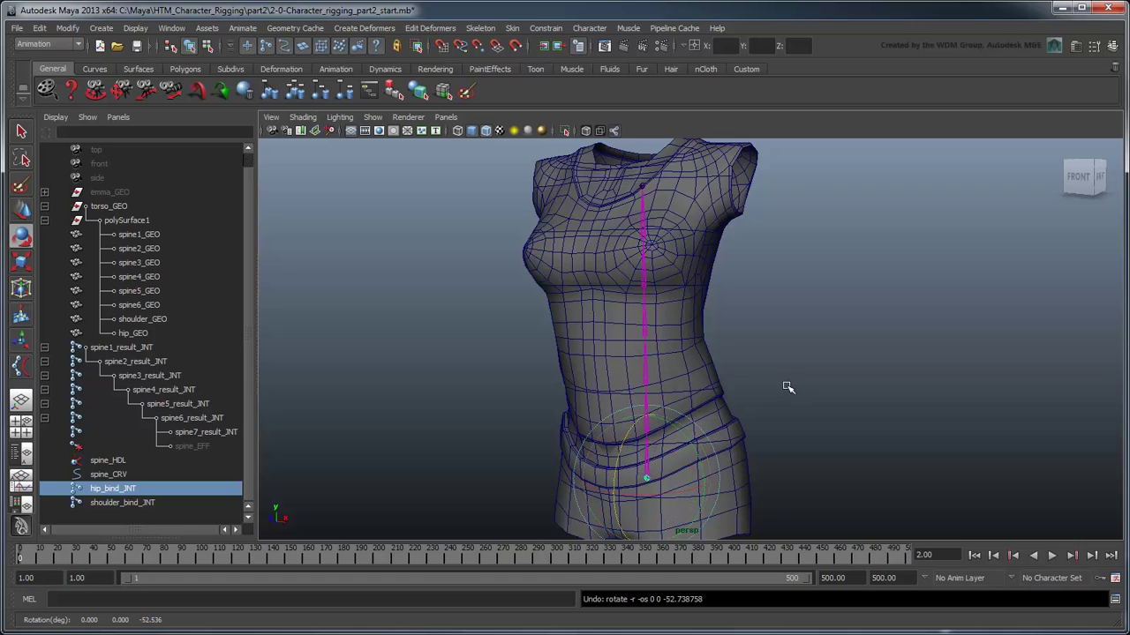
key(q)
click(786, 387)
- Parent spine1_GEO through spine6_GEO under the correspondingly numbered joints spine1_result_JNT through spine6_result_JNT
click(142, 235)
middle_drag(142, 235, 151, 343)
middle_drag(146, 238, 148, 347)
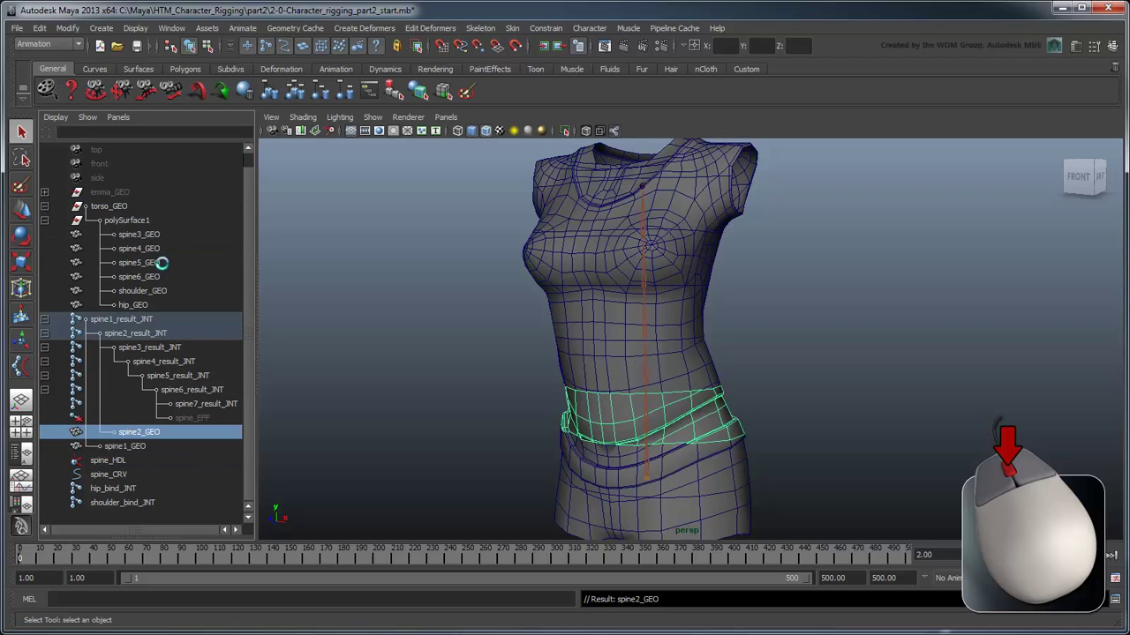
click(151, 234)
middle_drag(151, 234, 175, 347)
click(158, 234)
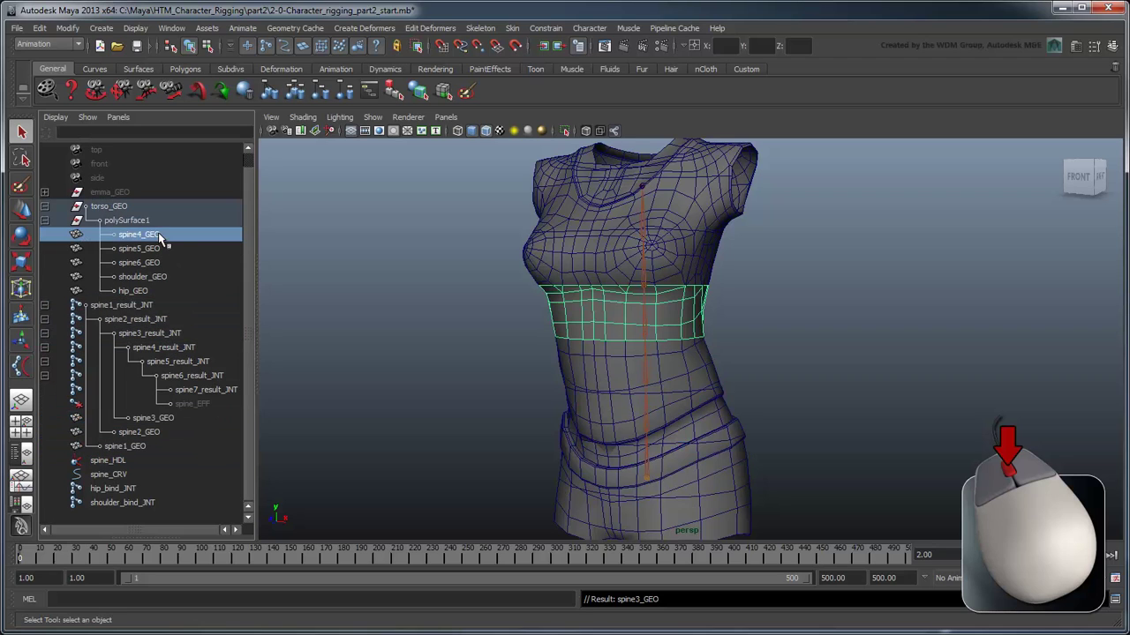
middle_drag(158, 234, 186, 345)
click(148, 234)
middle_drag(149, 234, 180, 347)
click(148, 235)
middle_drag(149, 234, 192, 347)
- Parent shoulder_GEO under shoulder_bind_JNT and hip_GEO under hip_bind_JNT
click(150, 235)
middle_drag(151, 239, 174, 500)
click(132, 250)
middle_drag(133, 250, 149, 488)
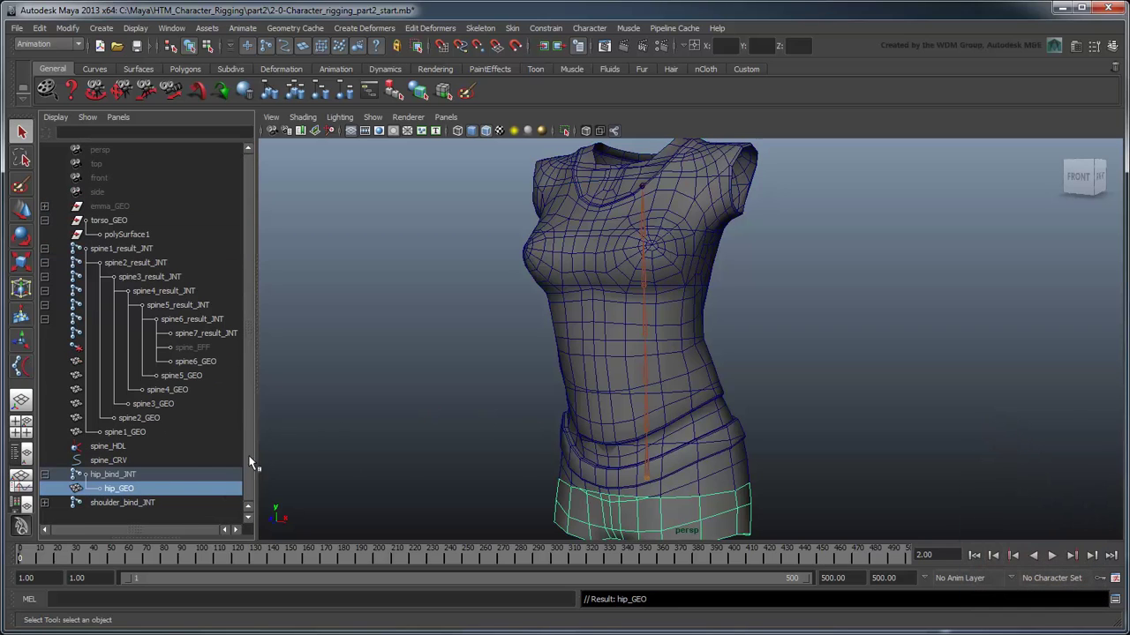
- Test how the parented torso pieces follow by rotating shoulder_bind_JNT about -43° and hip_bind_JNT about -61° in Z, undoing each rotation
click(134, 503)
key(e)
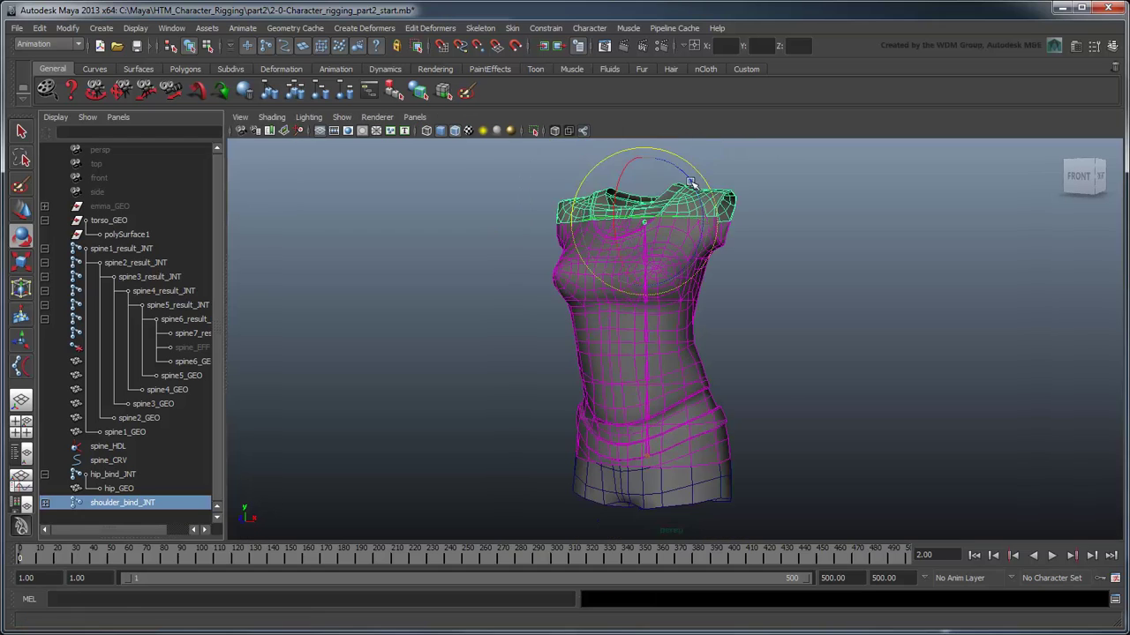
drag(681, 170, 681, 214)
key(ctrl+z)
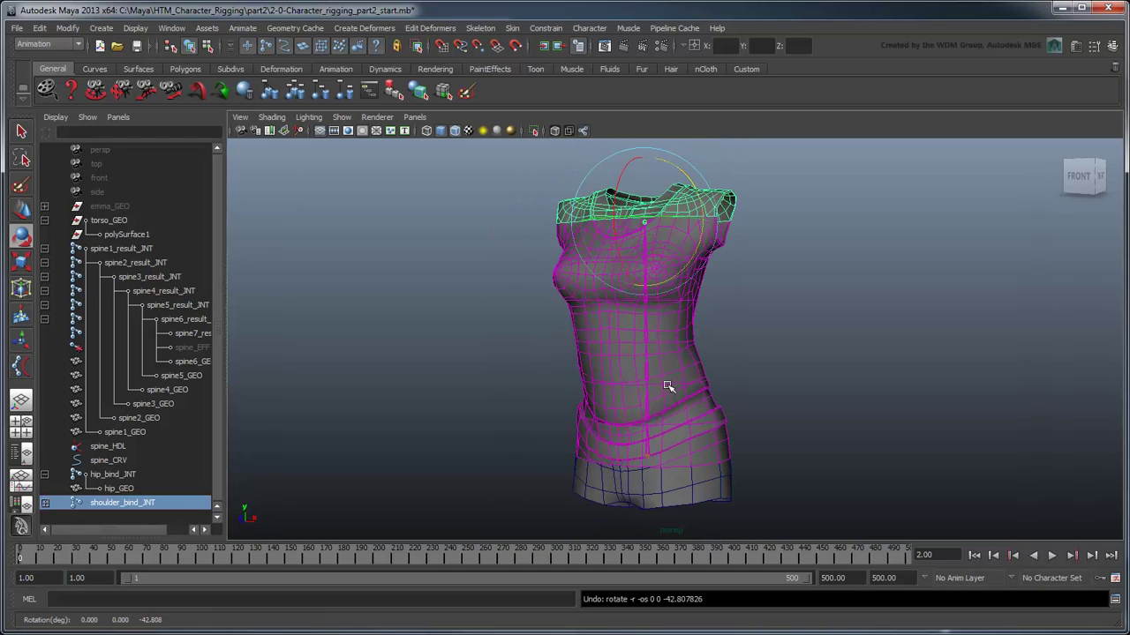
click(122, 475)
drag(610, 437, 658, 396)
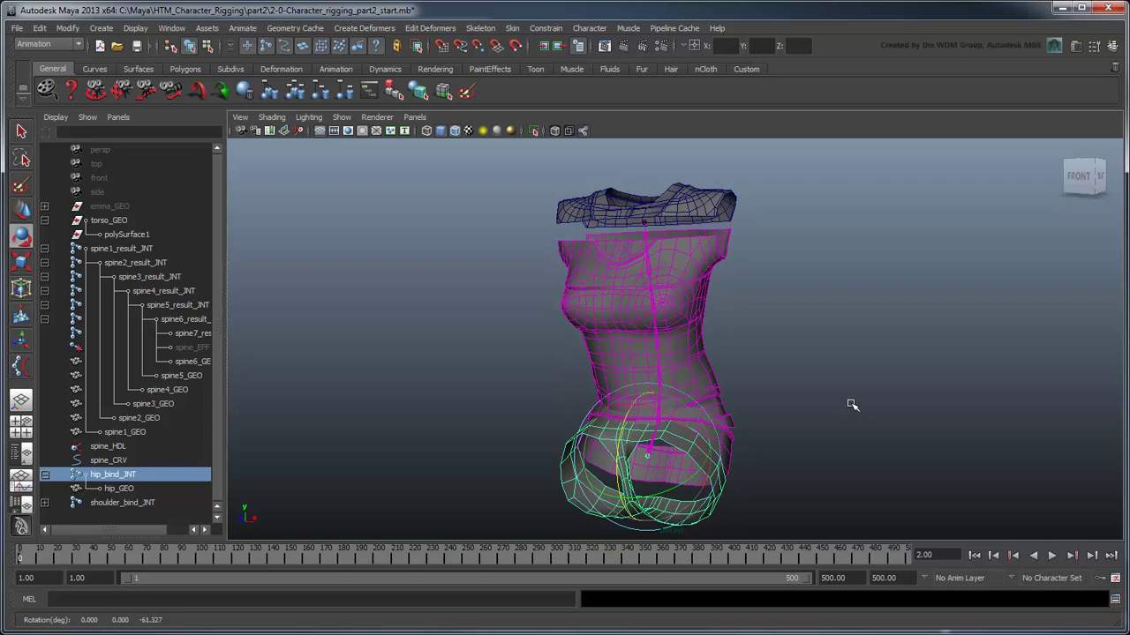
key(ctrl+z)
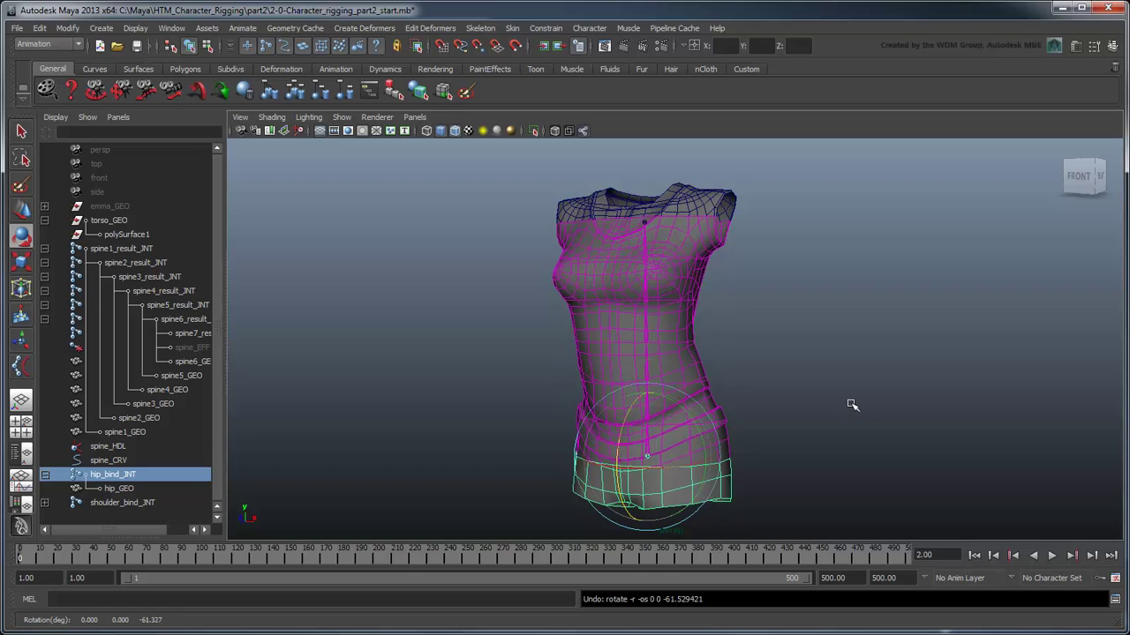